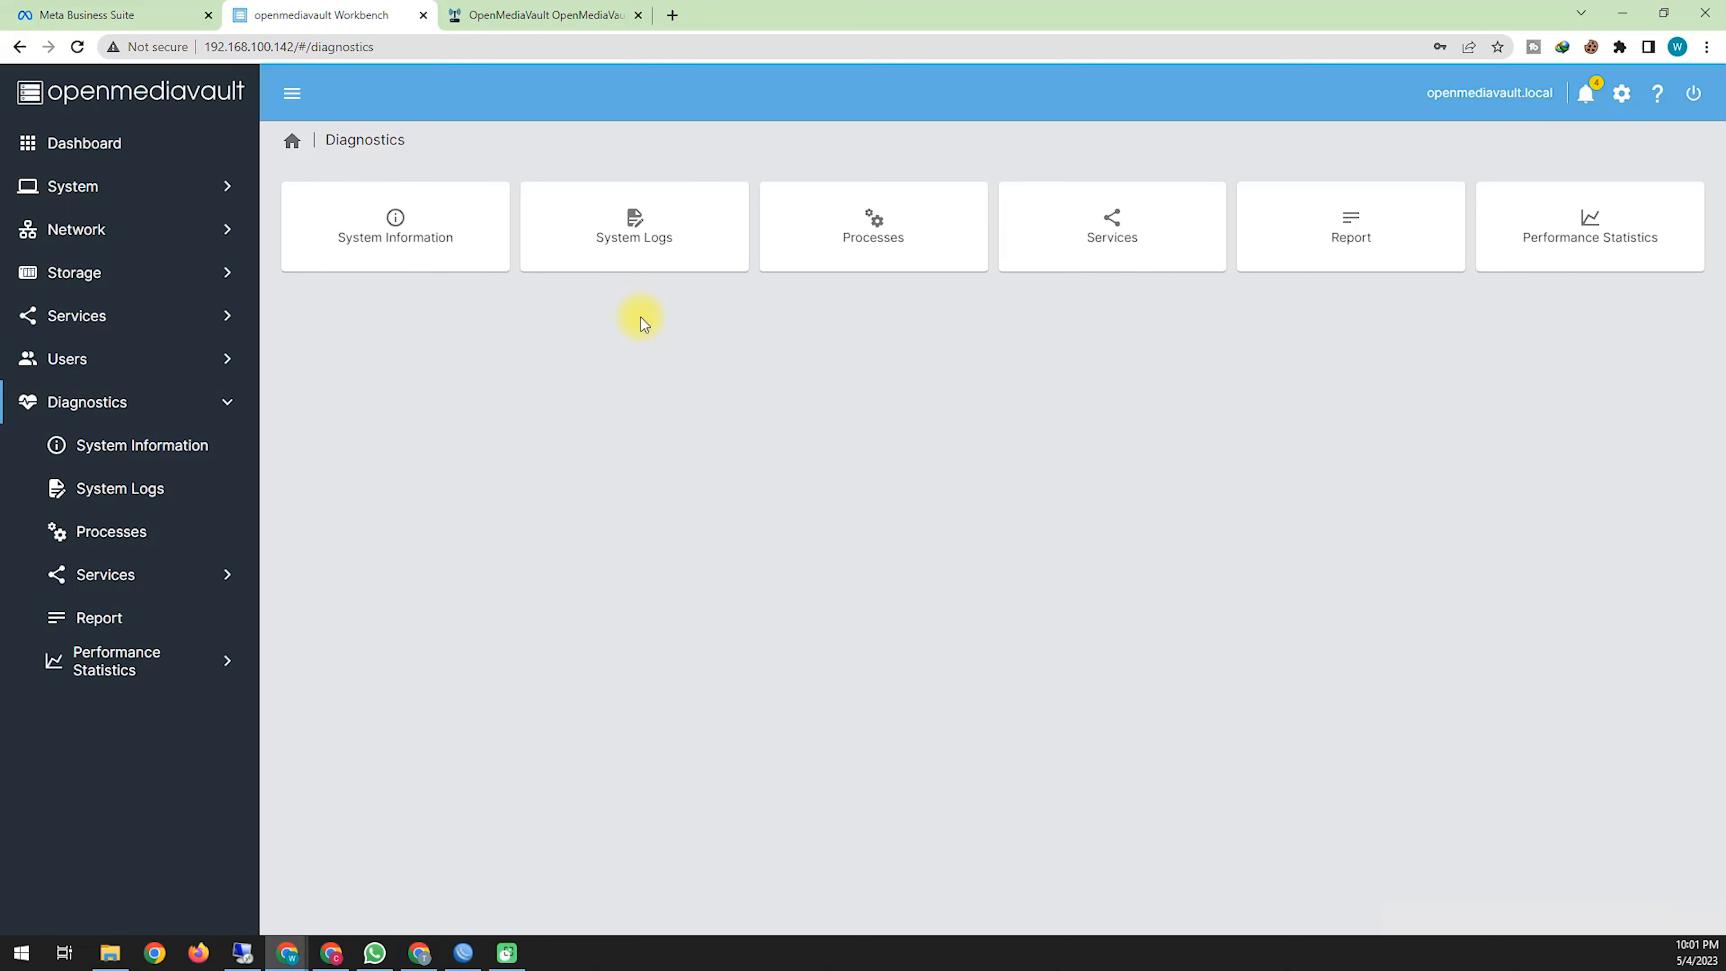
Step: Review System Information's CPU and memory usage, then the System Logs and Processes pages
{"action": "left_click", "coordinate": [193, 454]}
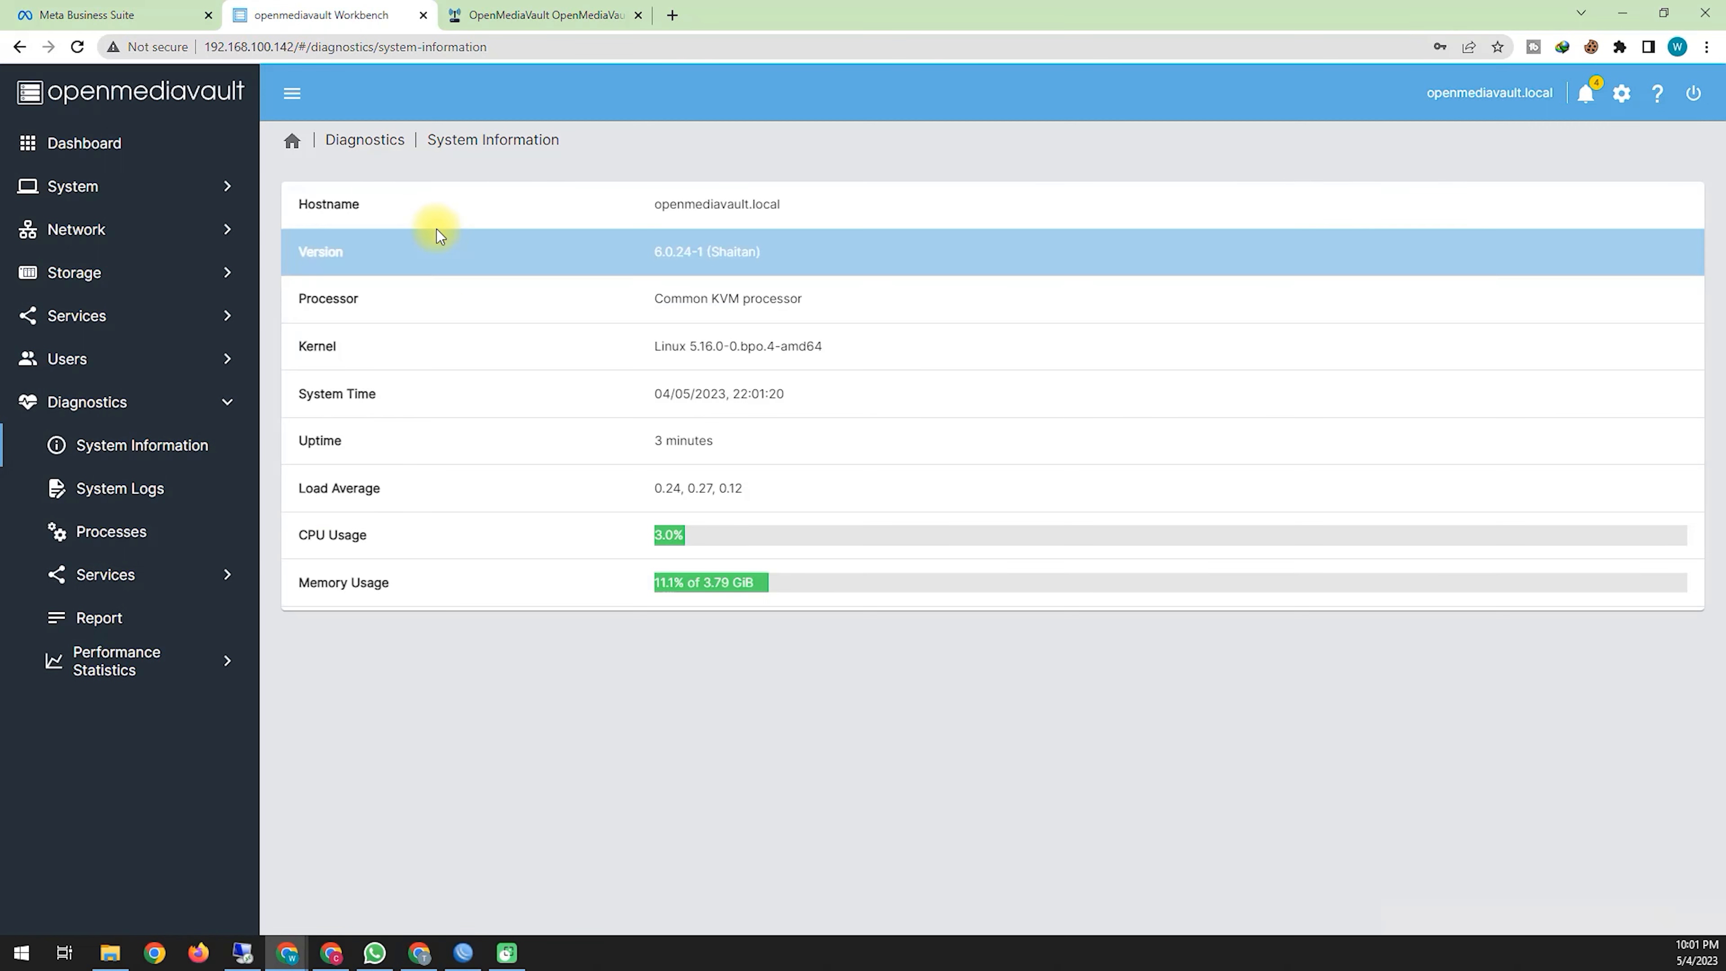
{"action": "left_click", "coordinate": [400, 549]}
{"action": "left_click", "coordinate": [415, 585]}
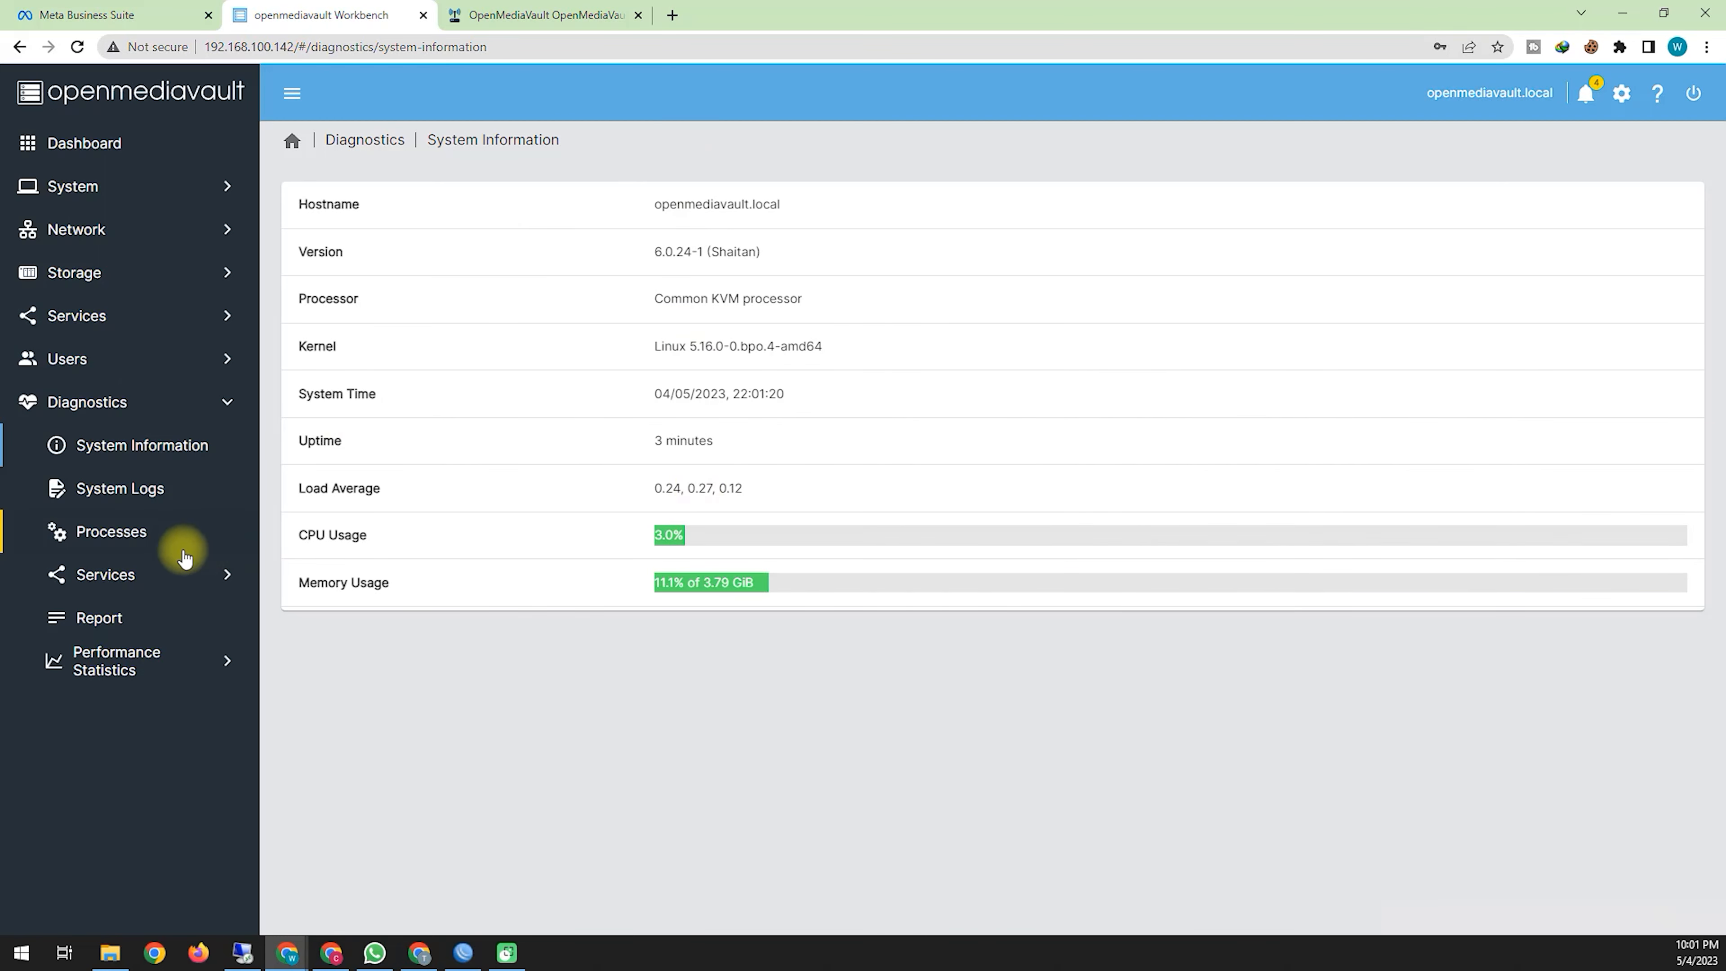
{"action": "left_click", "coordinate": [182, 486]}
{"action": "left_click", "coordinate": [135, 550]}
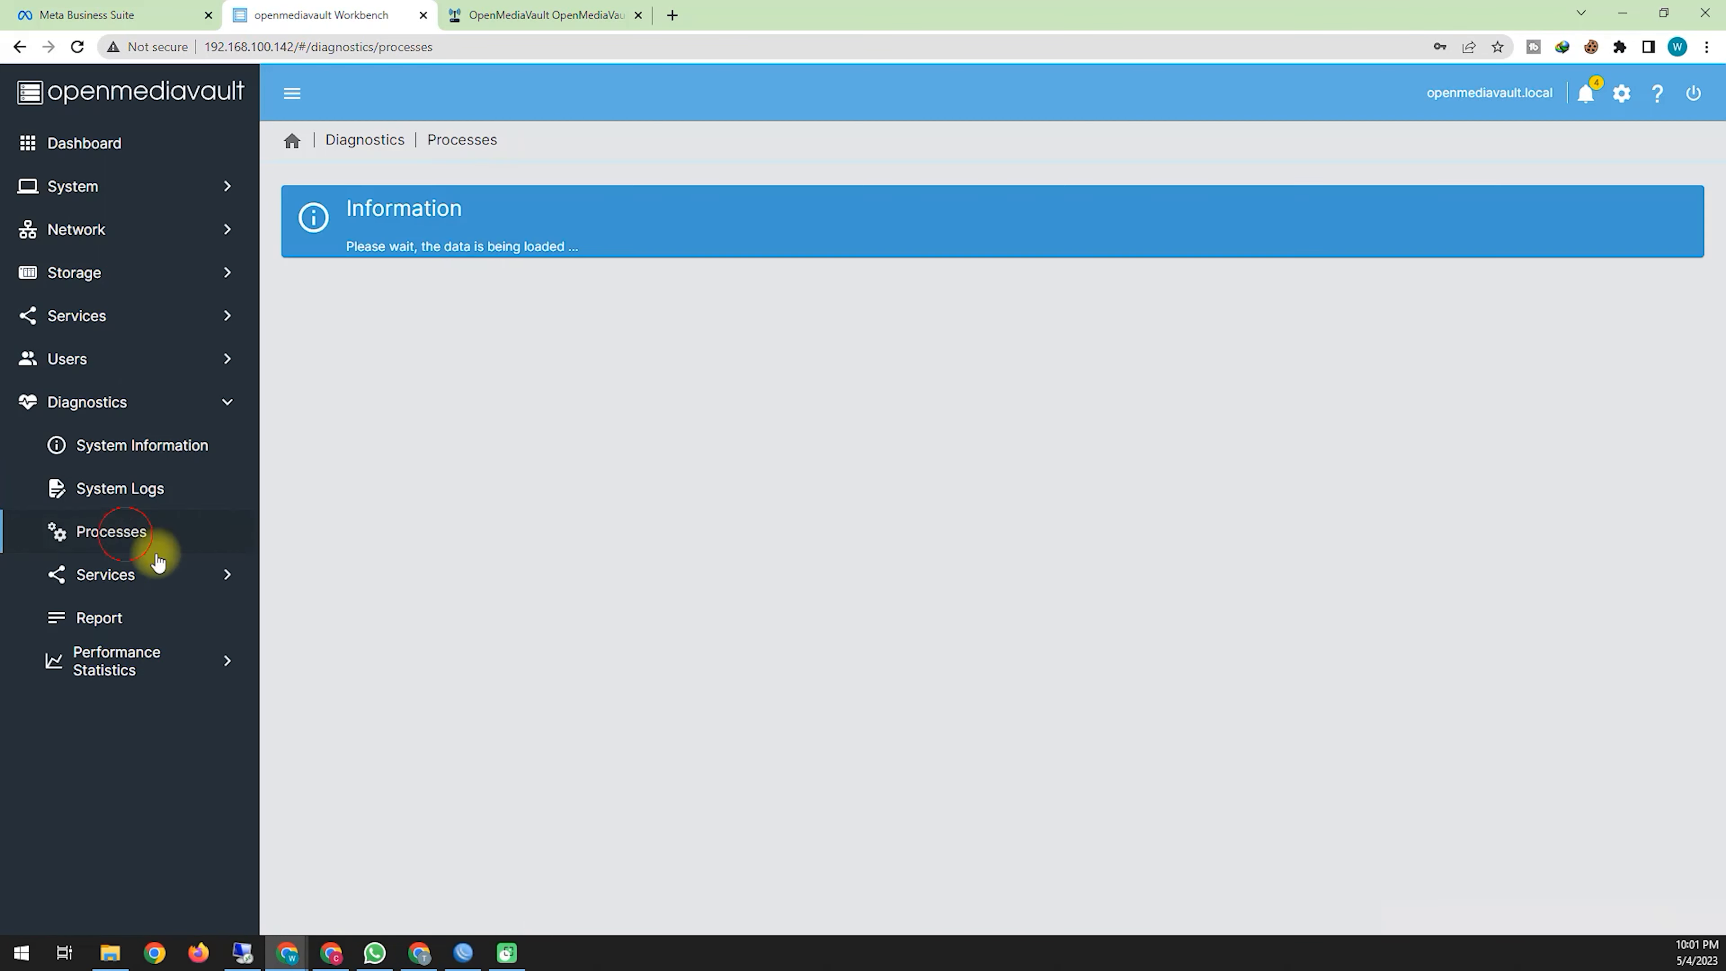
Step: Check the FTP, SMB/CIFS and SSH service diagnostics and the Report, ending on Performance Statistics
{"action": "left_click", "coordinate": [119, 577]}
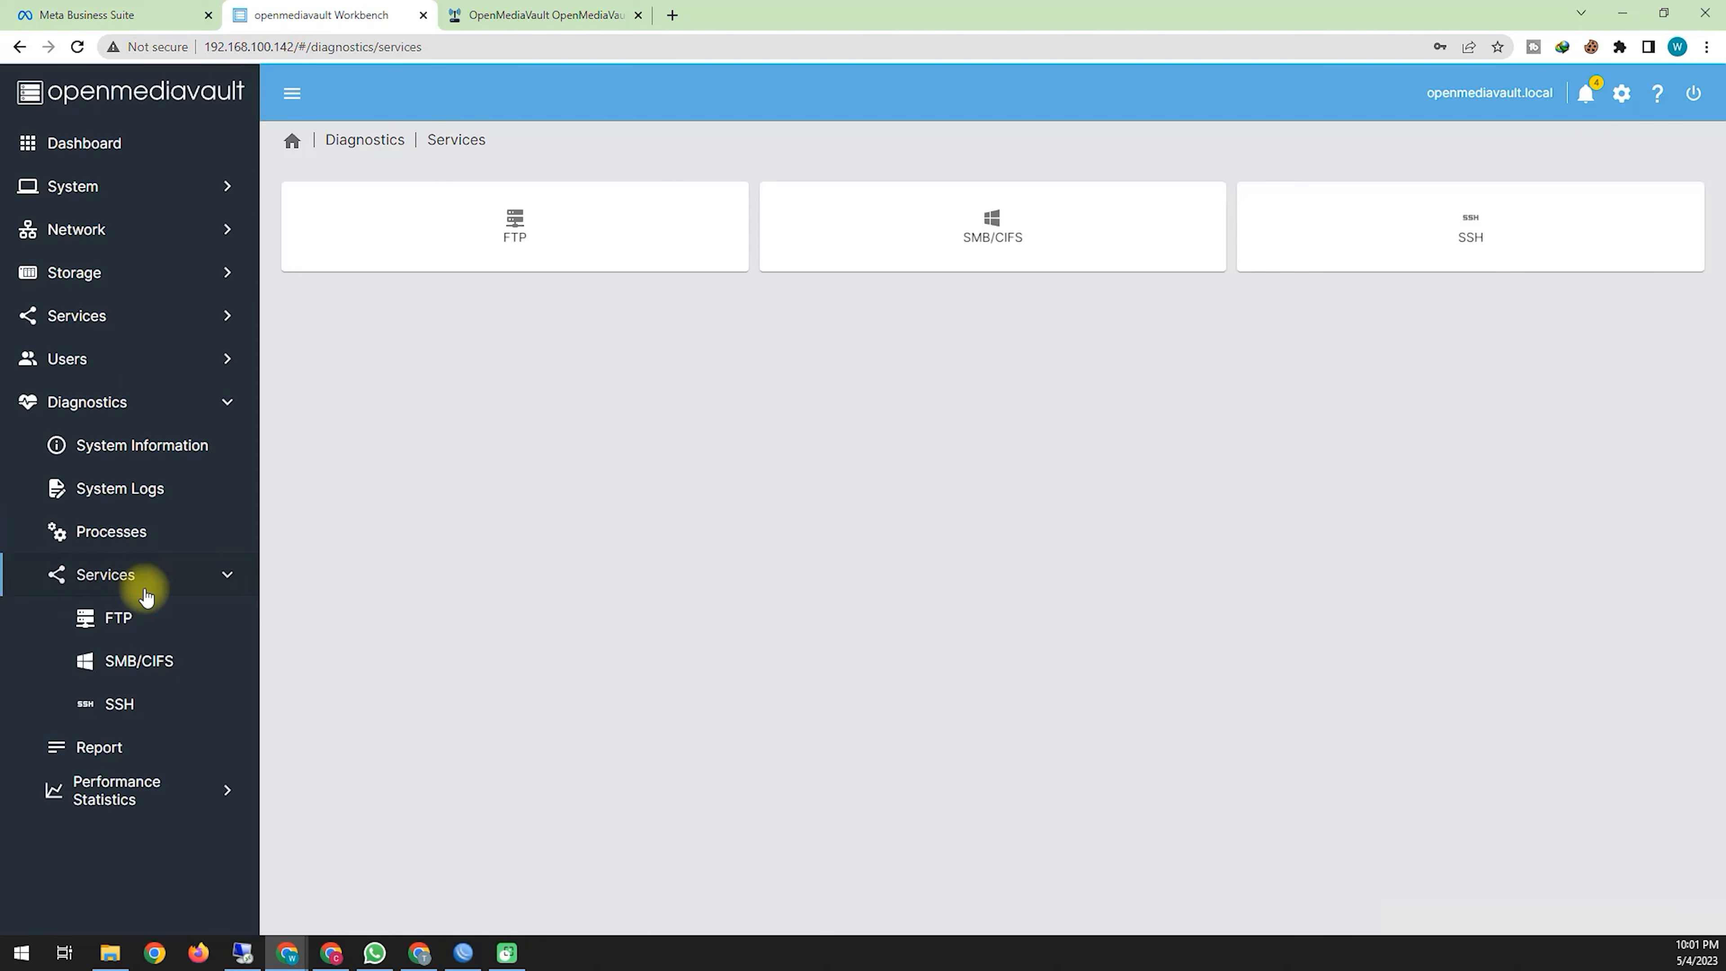
{"action": "left_click", "coordinate": [166, 638]}
{"action": "left_click", "coordinate": [150, 665]}
{"action": "left_click", "coordinate": [156, 705]}
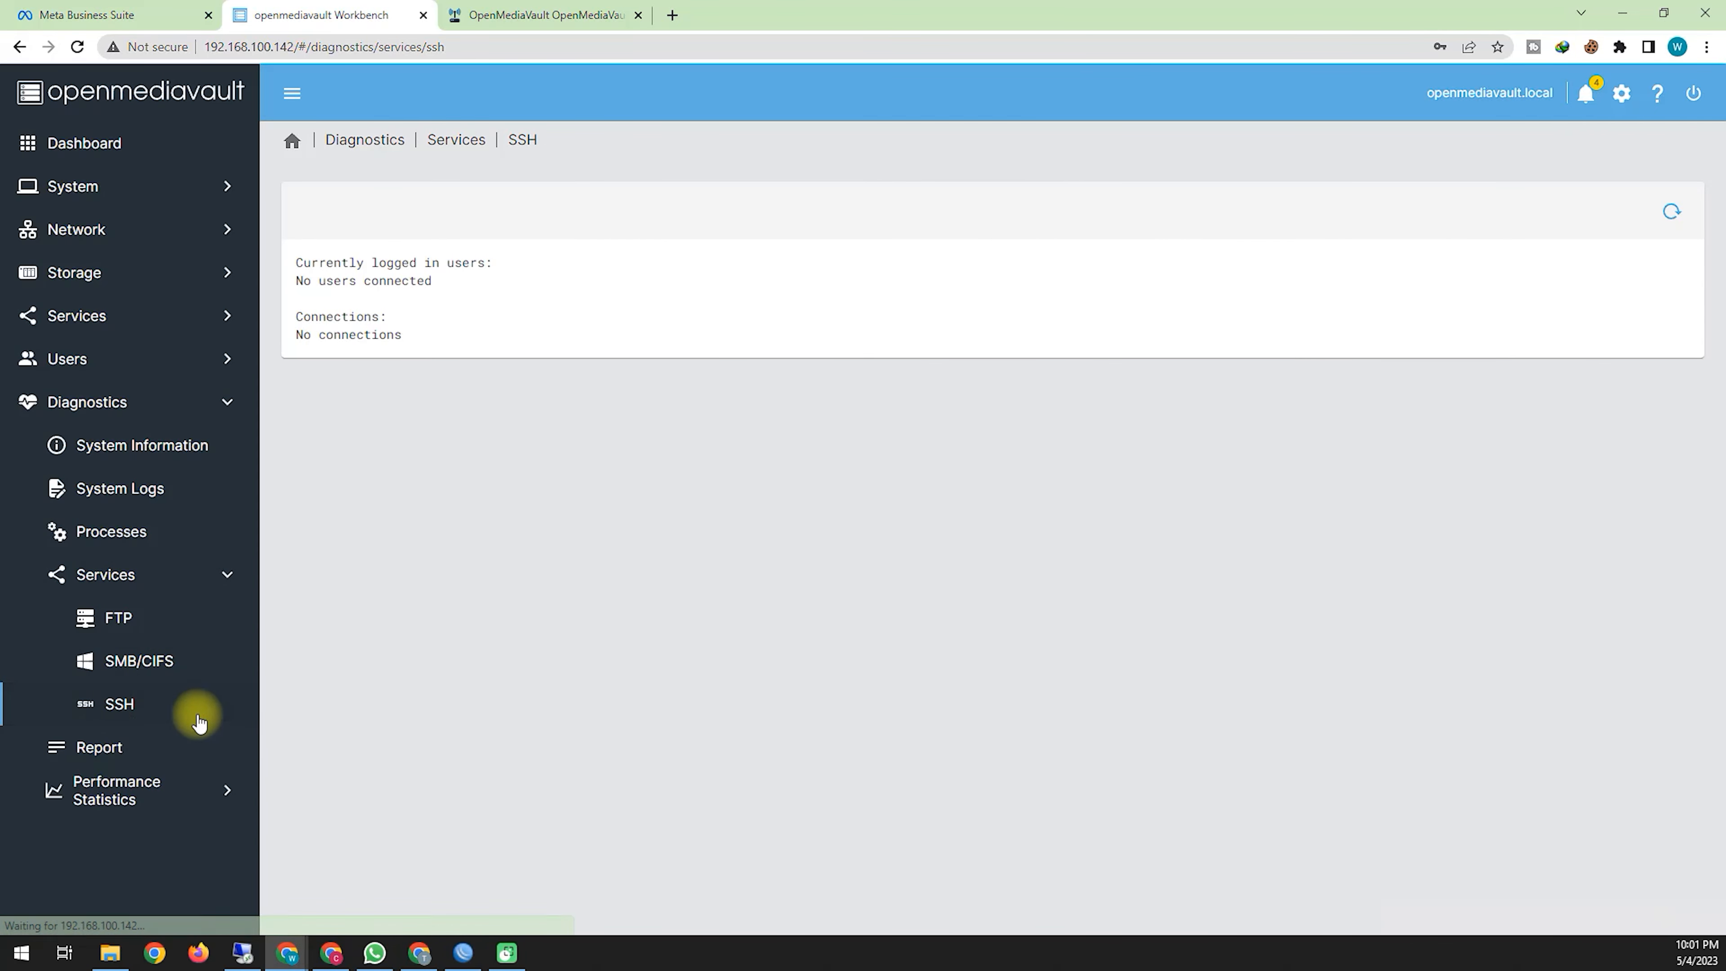
{"action": "left_click", "coordinate": [178, 747]}
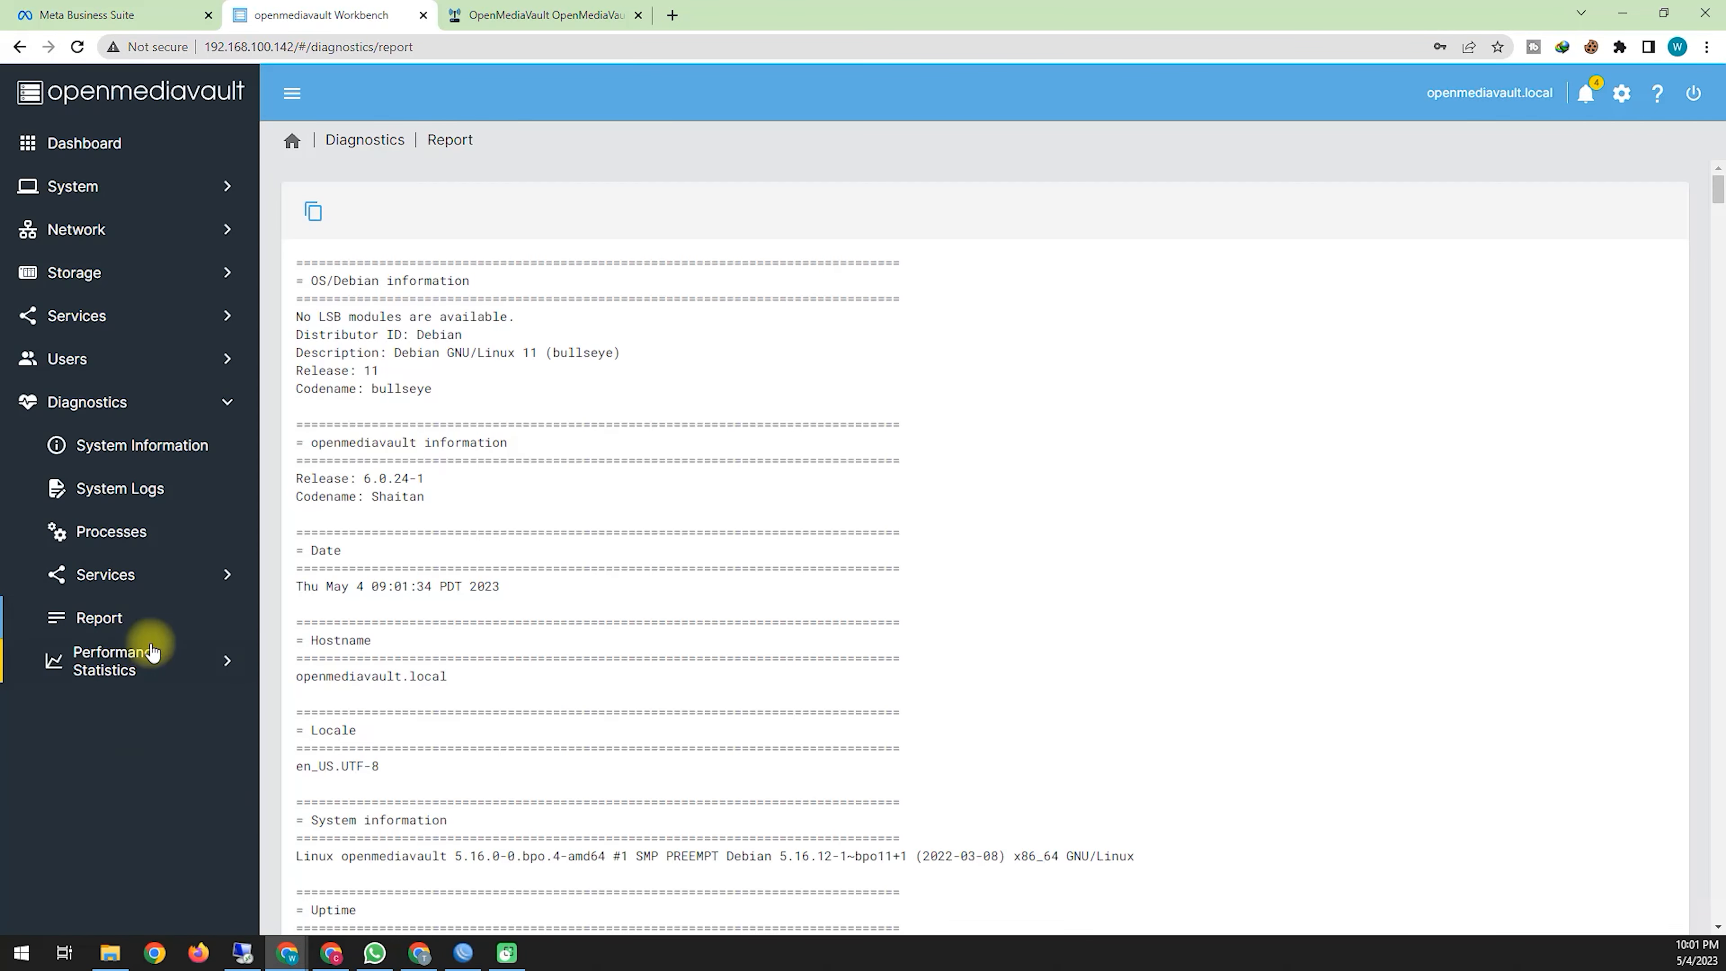
{"action": "left_click", "coordinate": [151, 656]}
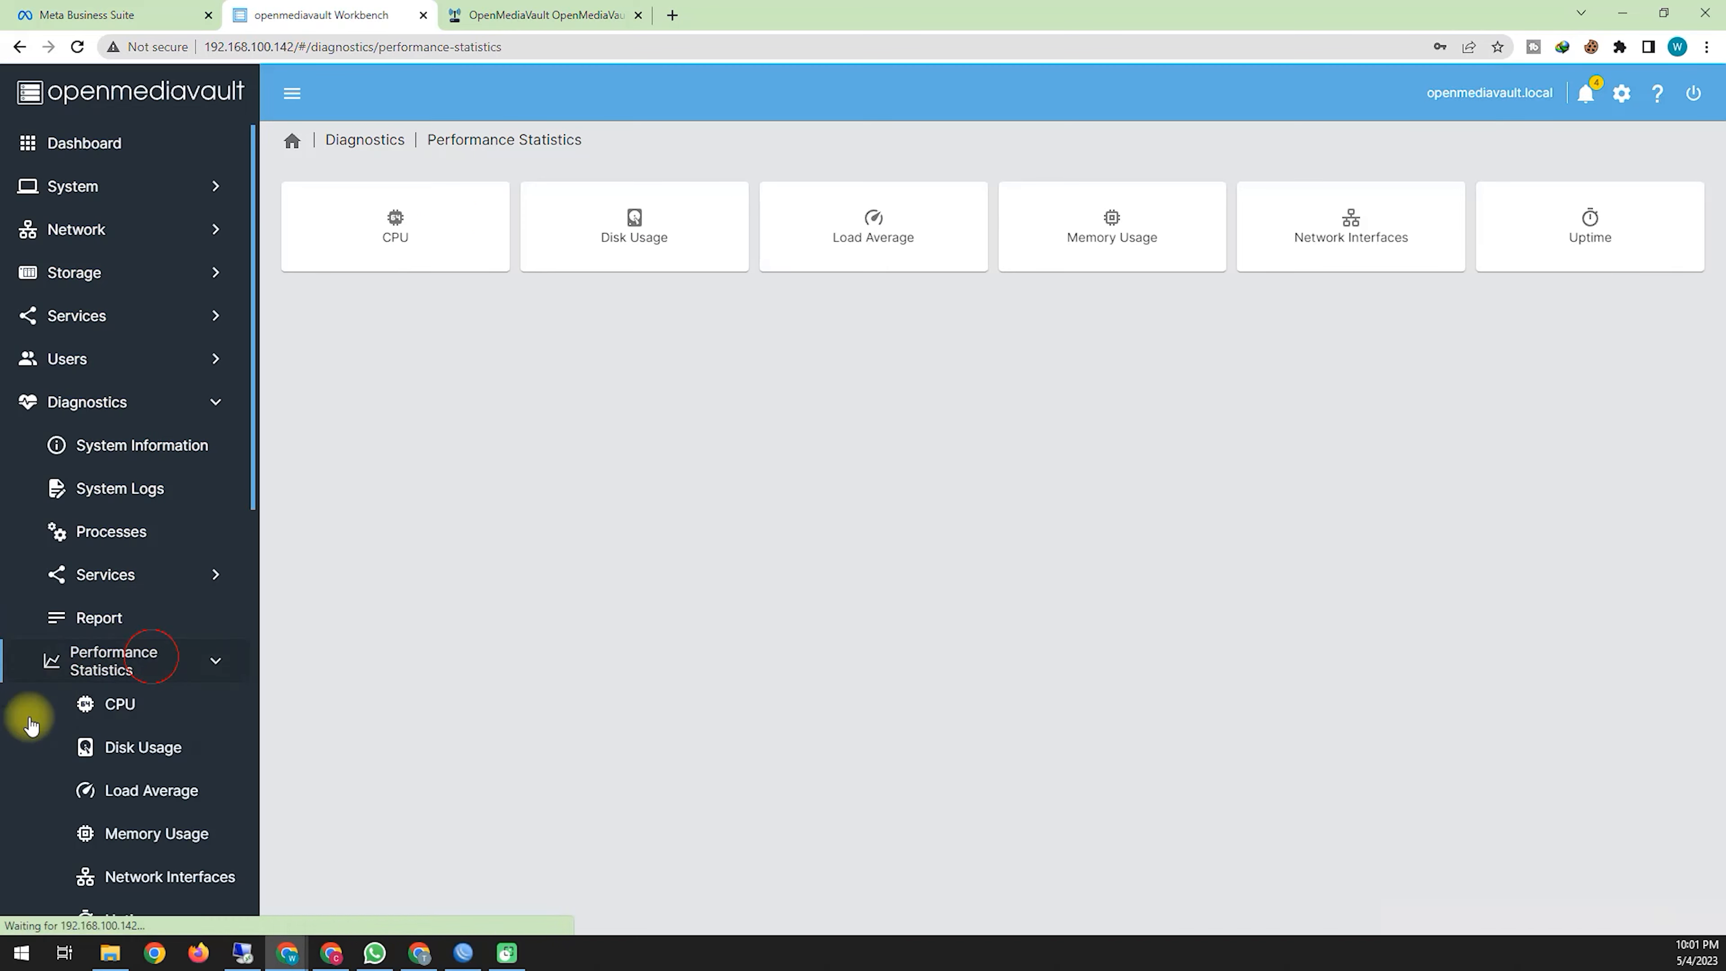
Step: View the CPU usage, disk usage, load average and network interface graphs
{"action": "left_click", "coordinate": [153, 715]}
{"action": "scroll", "coordinate": [599, 546], "scroll_direction": "down", "scroll_amount": 5}
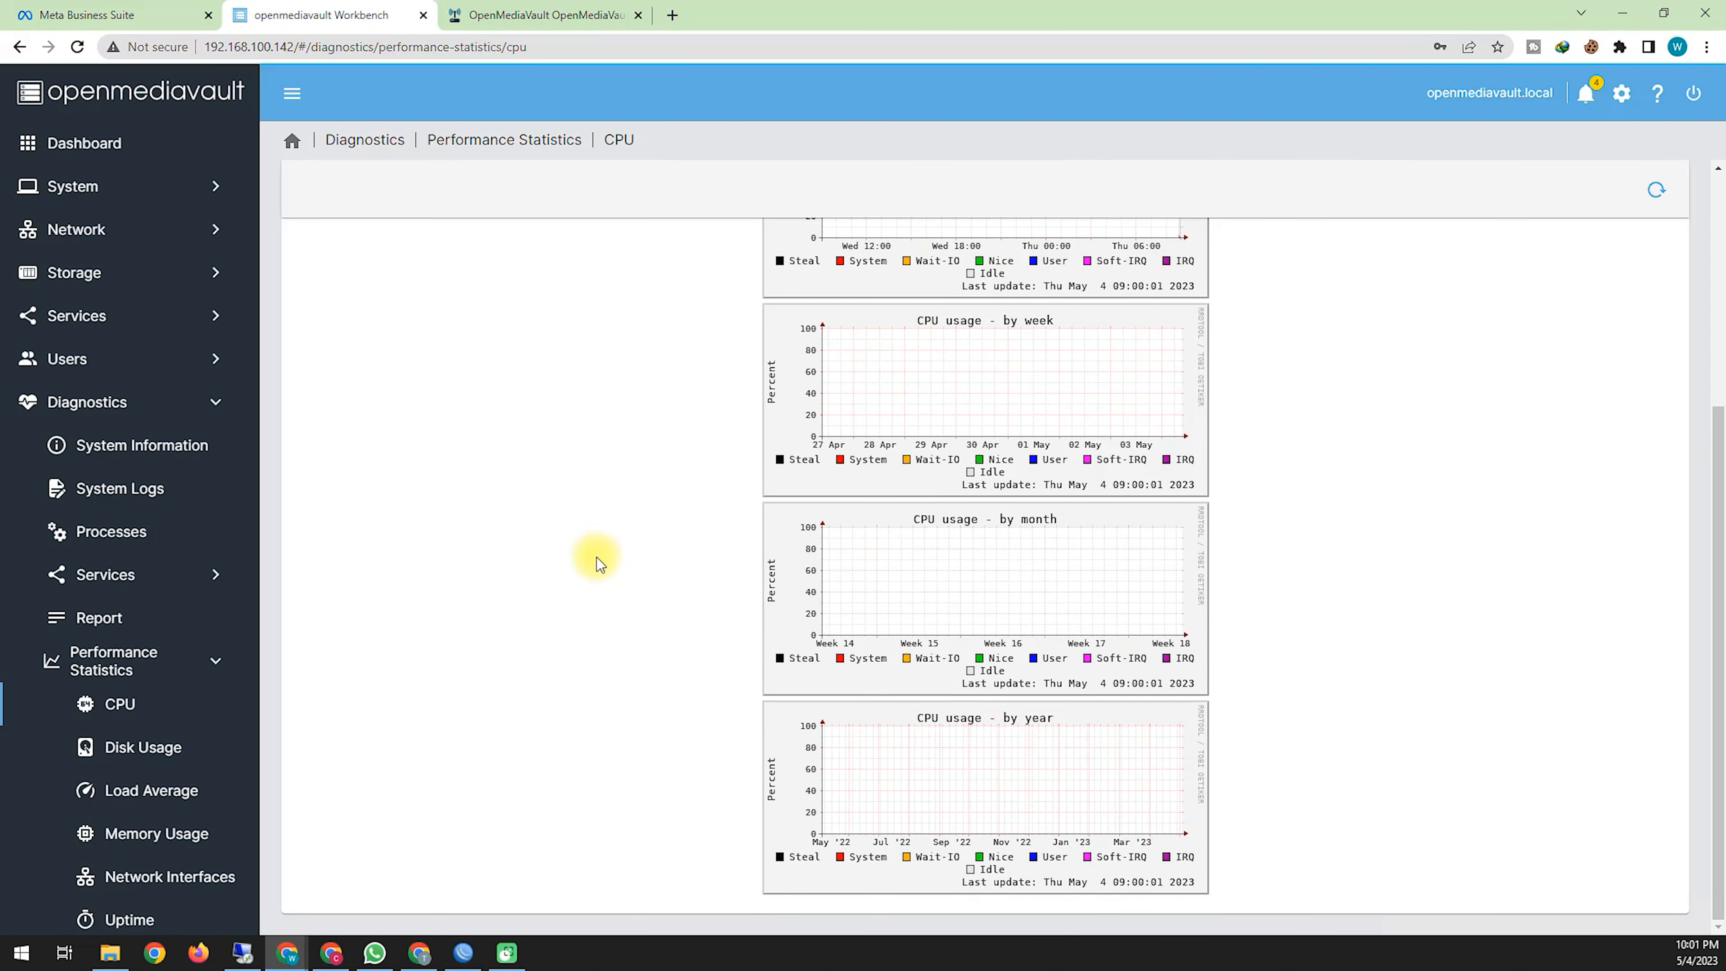
{"action": "left_click", "coordinate": [169, 752]}
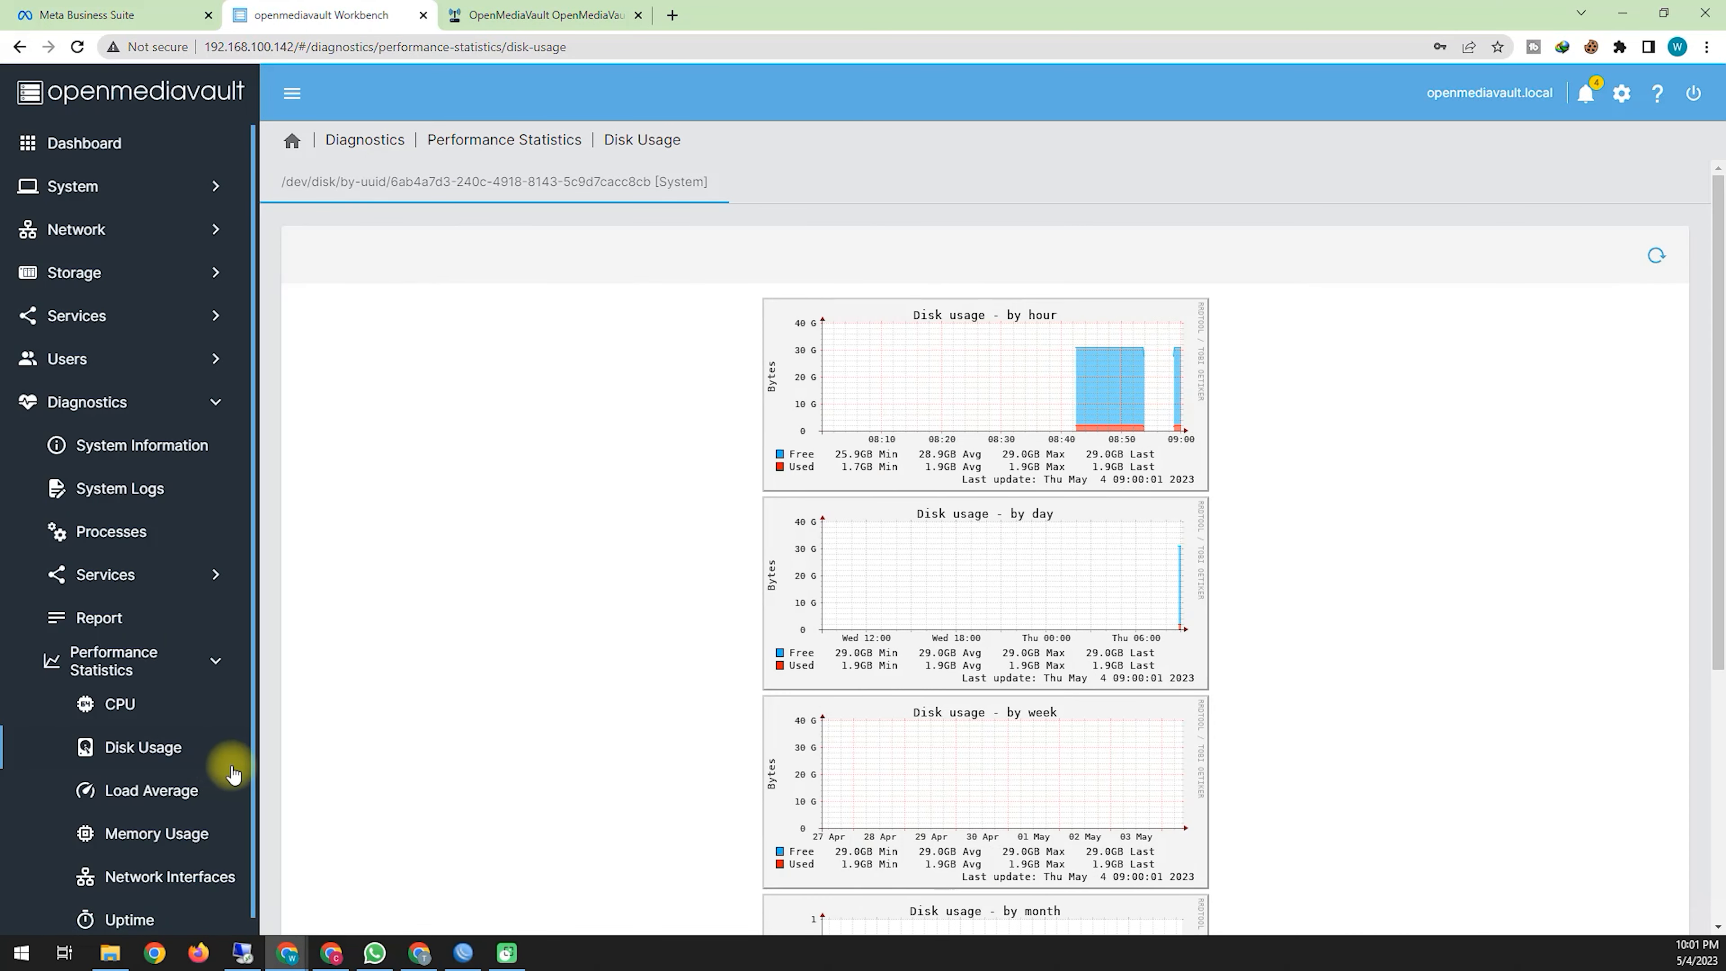
{"action": "left_click", "coordinate": [120, 809]}
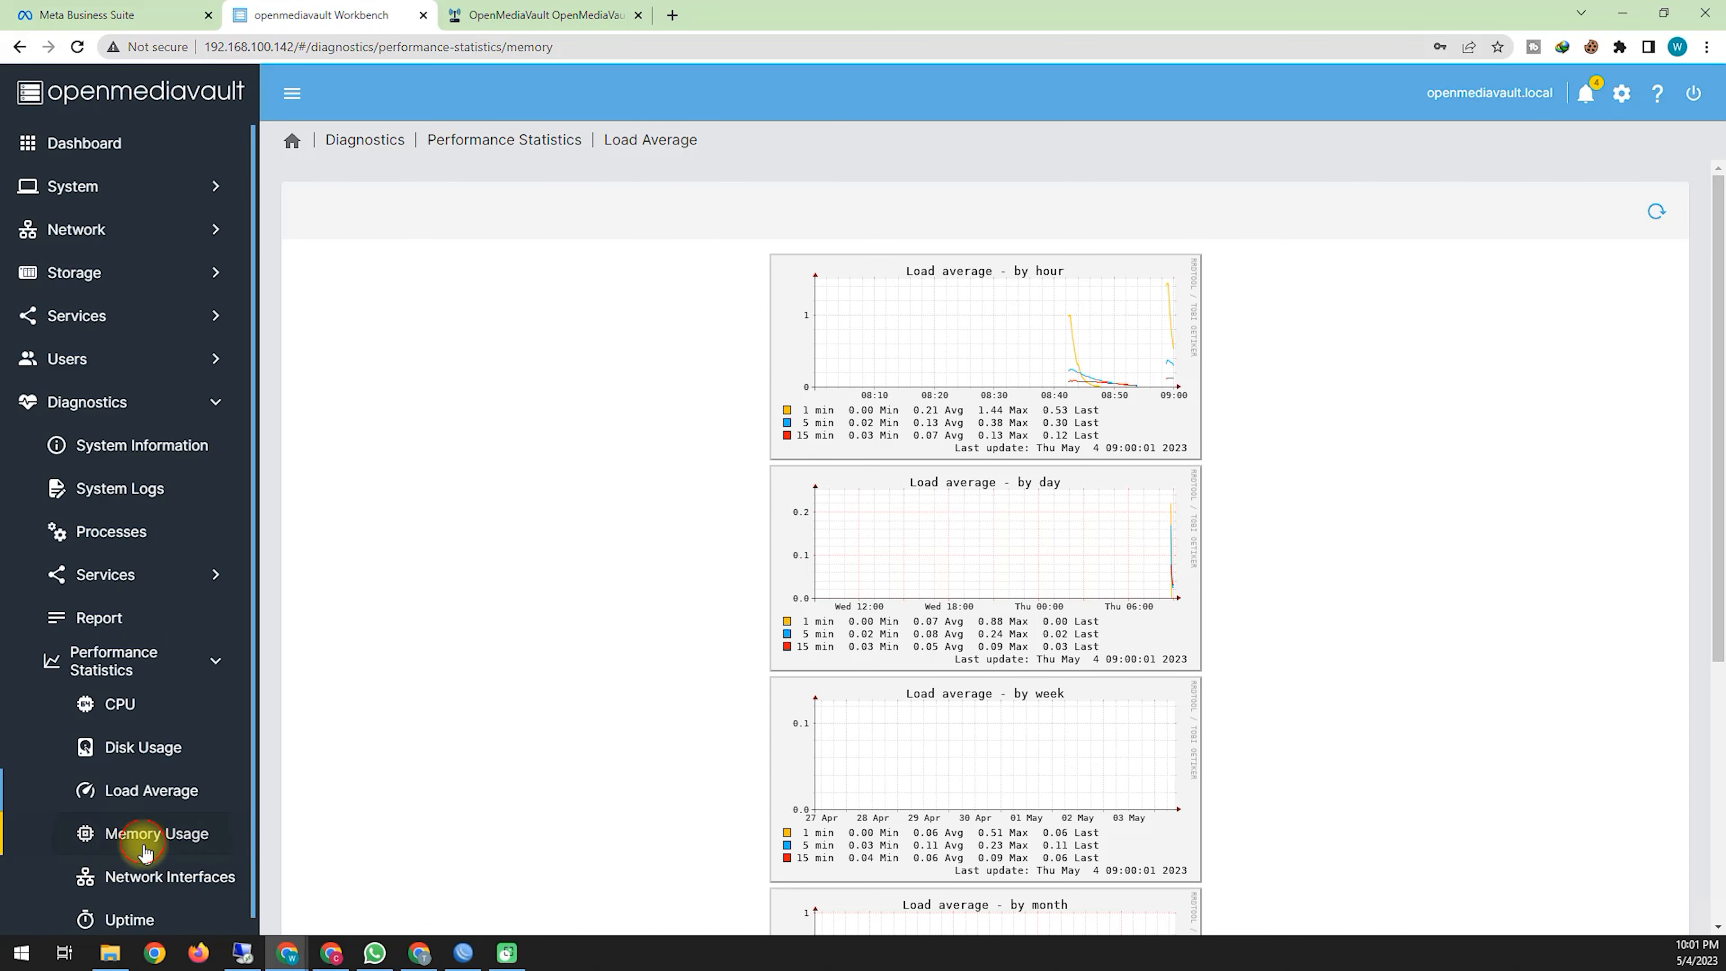
{"action": "left_click", "coordinate": [140, 875]}
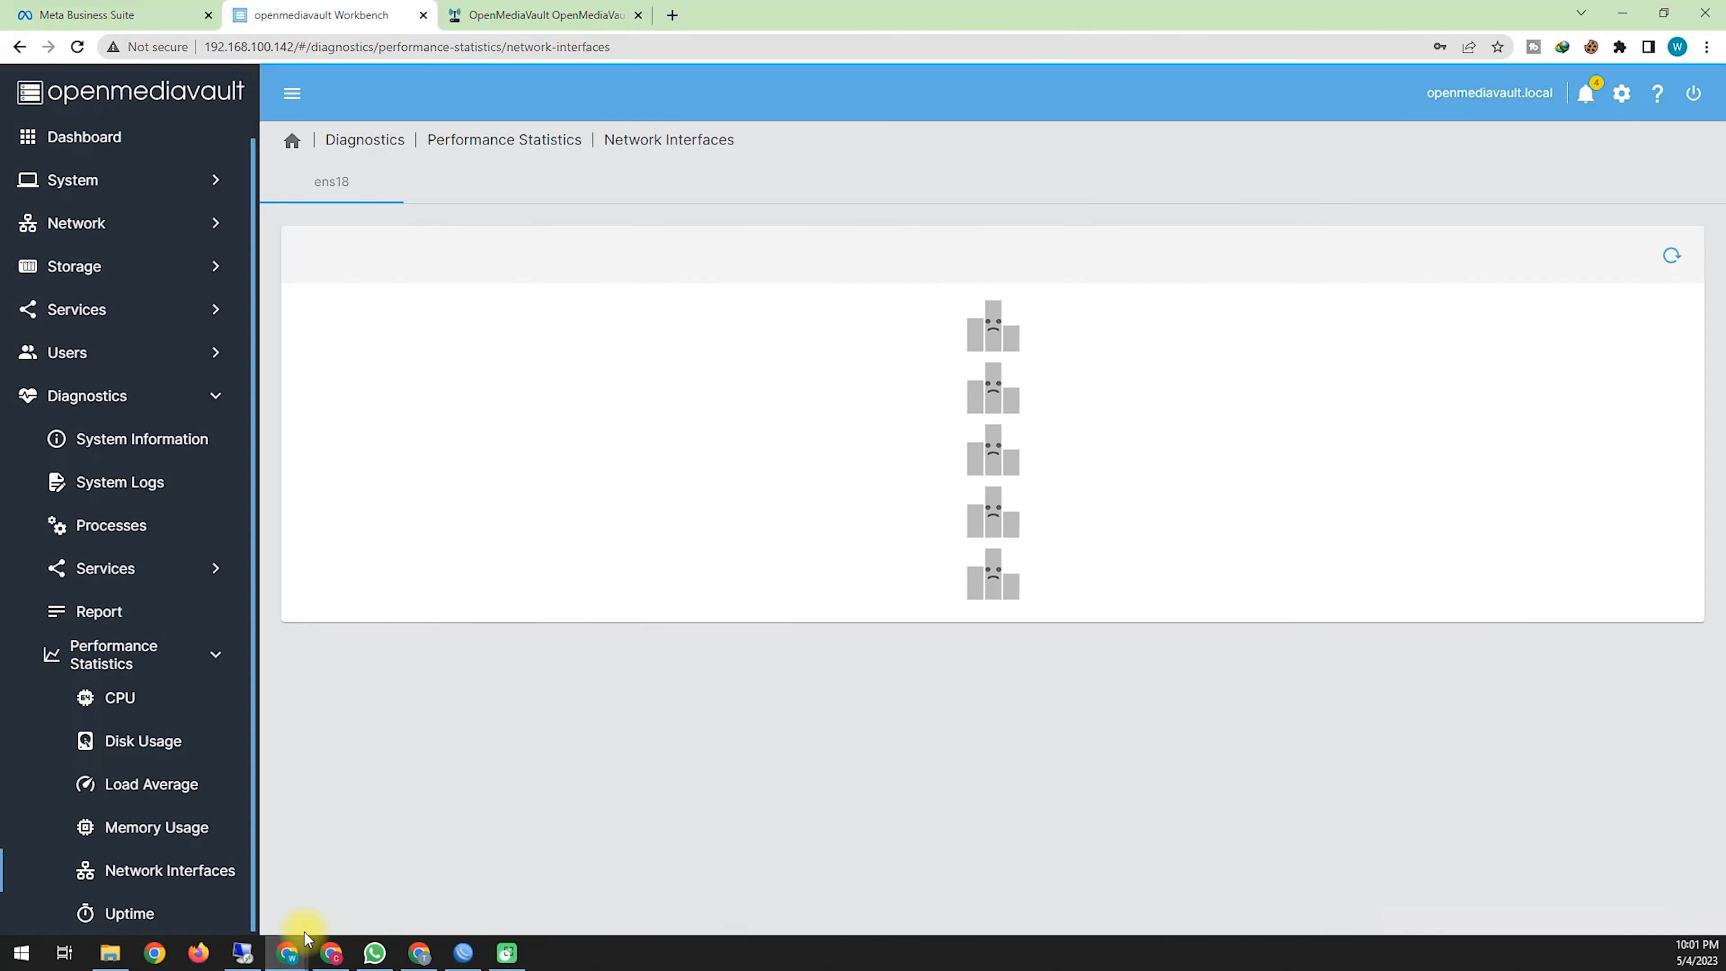
Step: View the uptime graphs, then bring the Proxmox window on screen and maximise it
{"action": "left_click", "coordinate": [156, 914]}
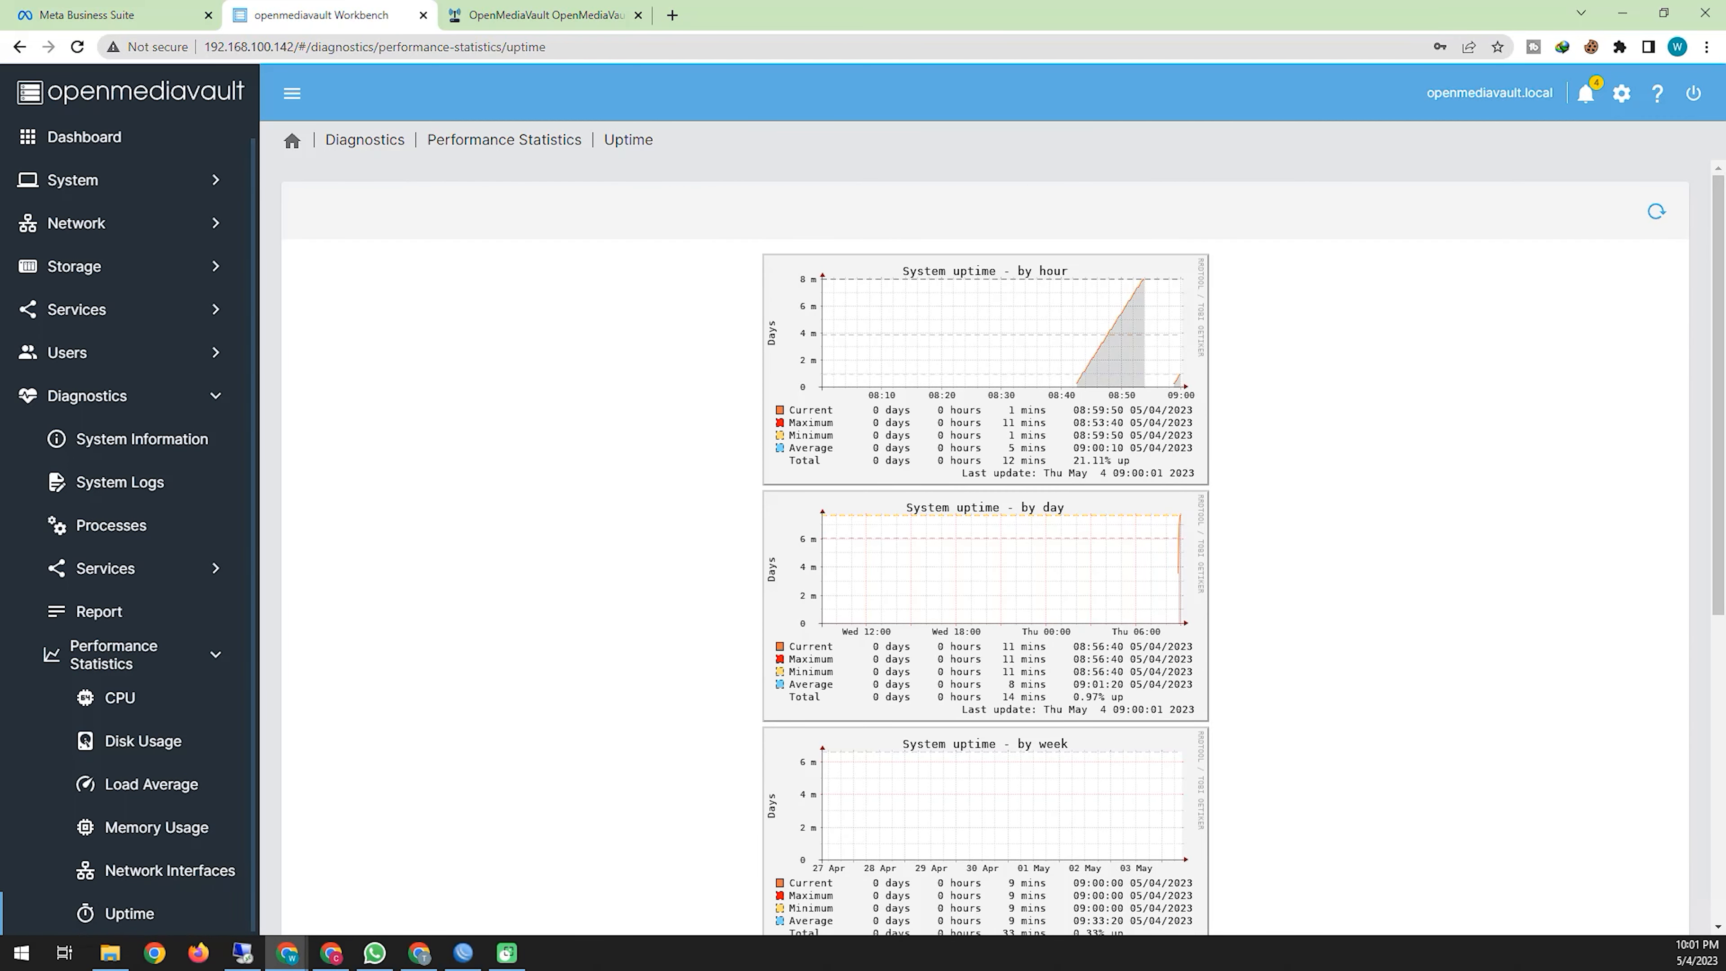
{"action": "left_click_drag", "start_coordinate": [0, 153], "coordinate": [621, 154]}
{"action": "double_click", "coordinate": [737, 160]}
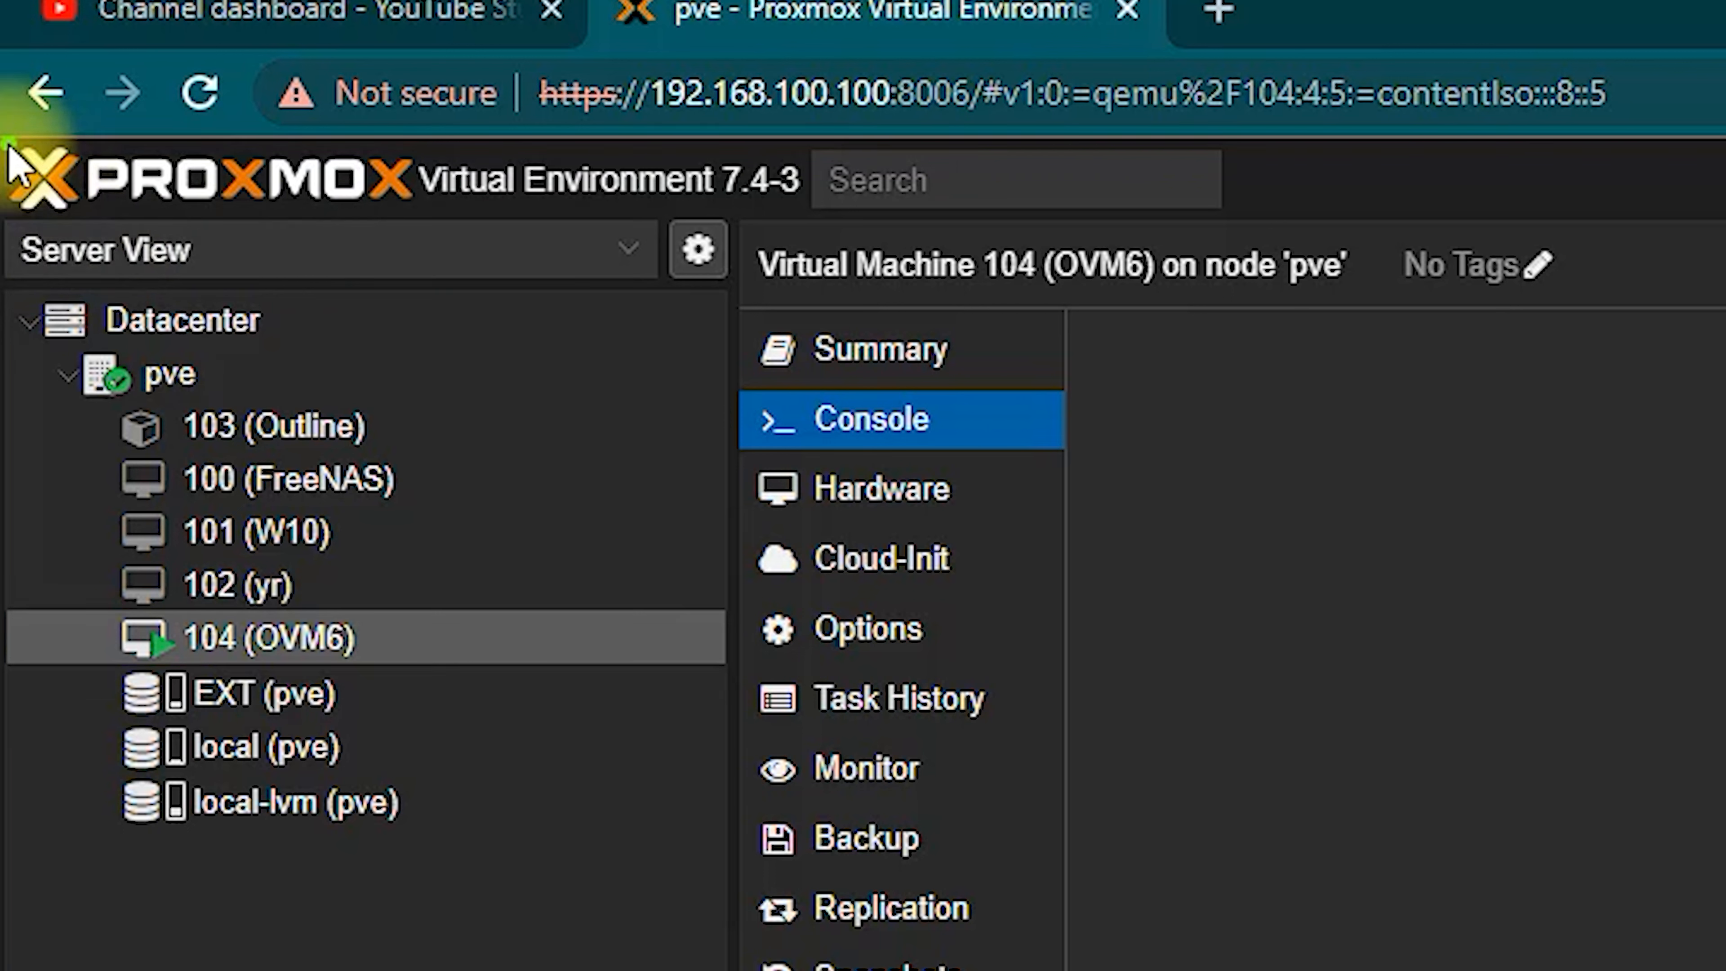
Step: Show VM 104 (OVM6)'s Summary page and review its usage statistics
{"action": "mouse_move", "coordinate": [13, 228]}
{"action": "left_mouse_down"}
{"action": "mouse_move", "coordinate": [972, 174]}
{"action": "mouse_move", "coordinate": [228, 109]}
{"action": "mouse_move", "coordinate": [10, 156]}
{"action": "left_mouse_up"}
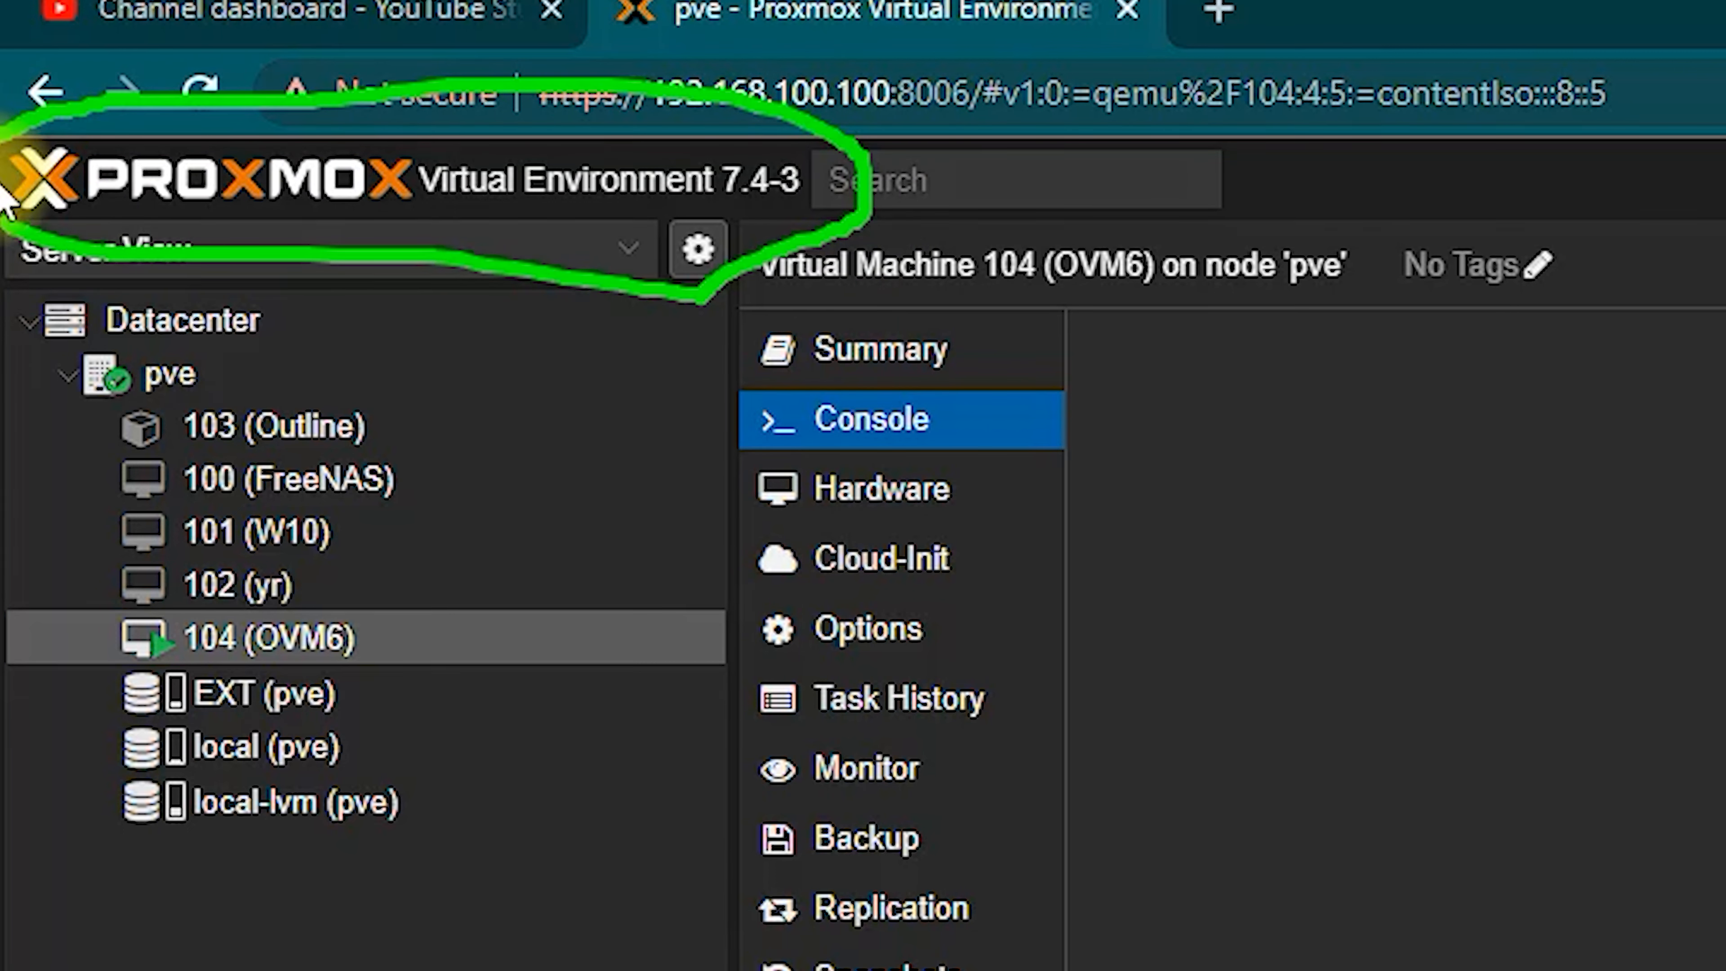
{"action": "mouse_move", "coordinate": [757, 465]}
{"action": "left_mouse_down"}
{"action": "mouse_move", "coordinate": [1187, 443]}
{"action": "mouse_move", "coordinate": [713, 432]}
{"action": "left_mouse_up"}
{"action": "left_click", "coordinate": [1522, 954]}
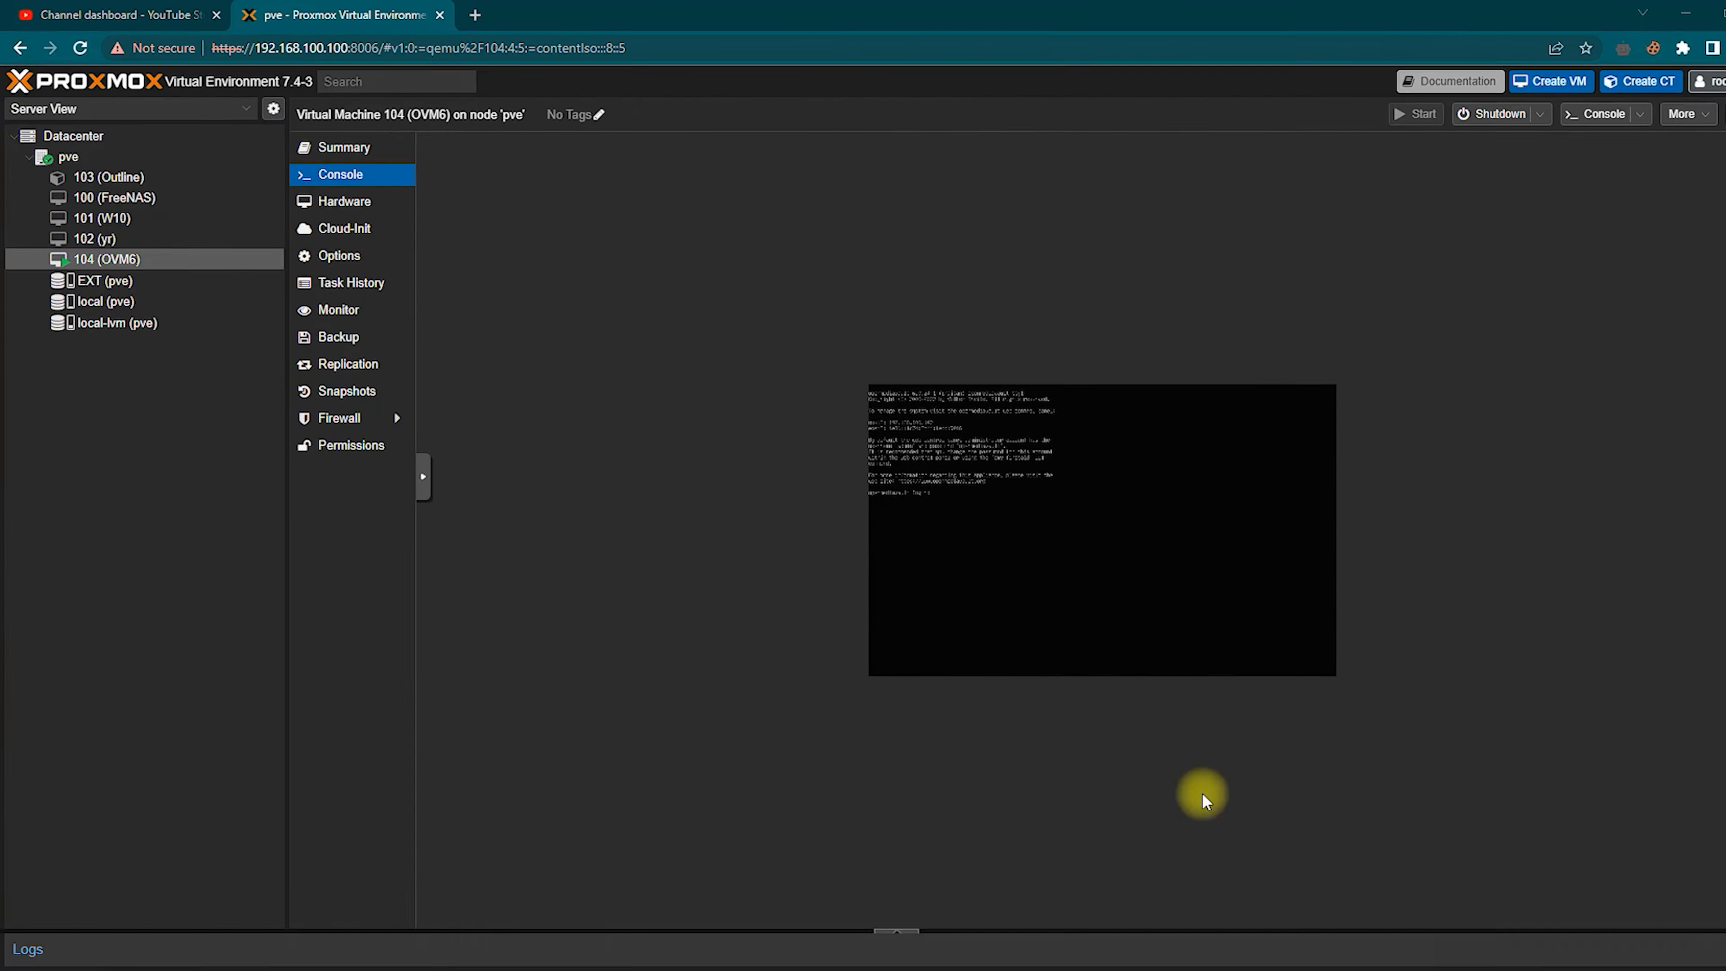
{"action": "left_click", "coordinate": [581, 226]}
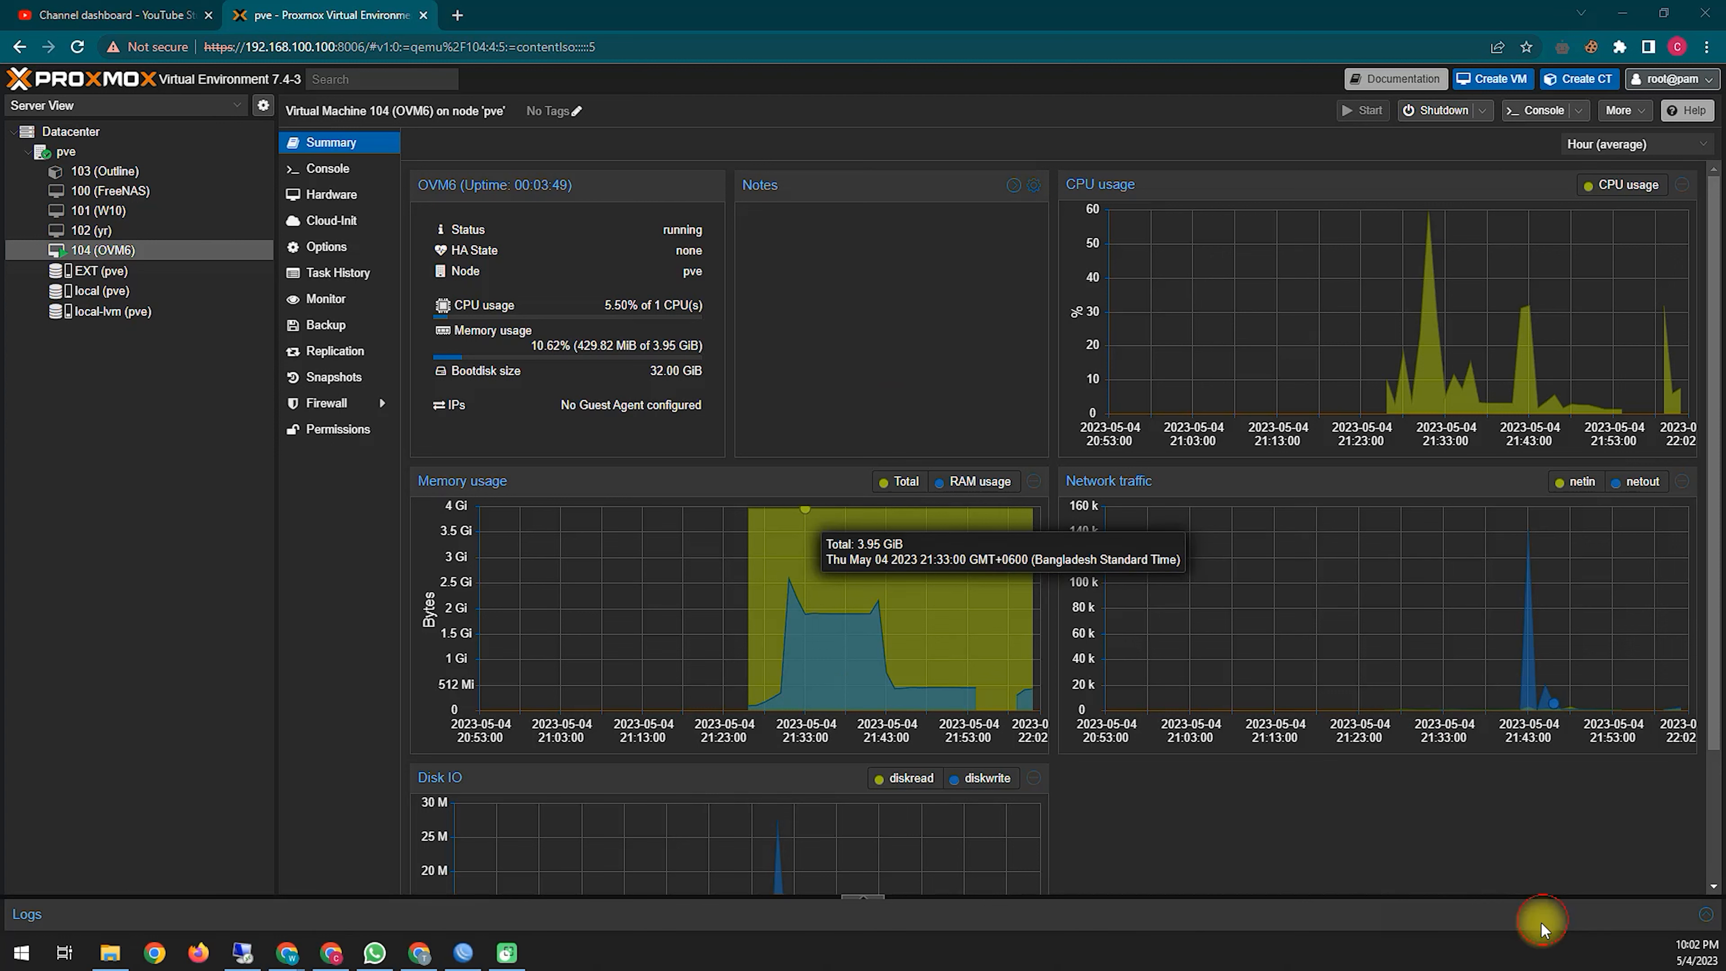
{"action": "mouse_move", "coordinate": [409, 505]}
{"action": "left_mouse_down"}
{"action": "mouse_move", "coordinate": [433, 446]}
{"action": "mouse_move", "coordinate": [482, 530]}
{"action": "left_mouse_up"}
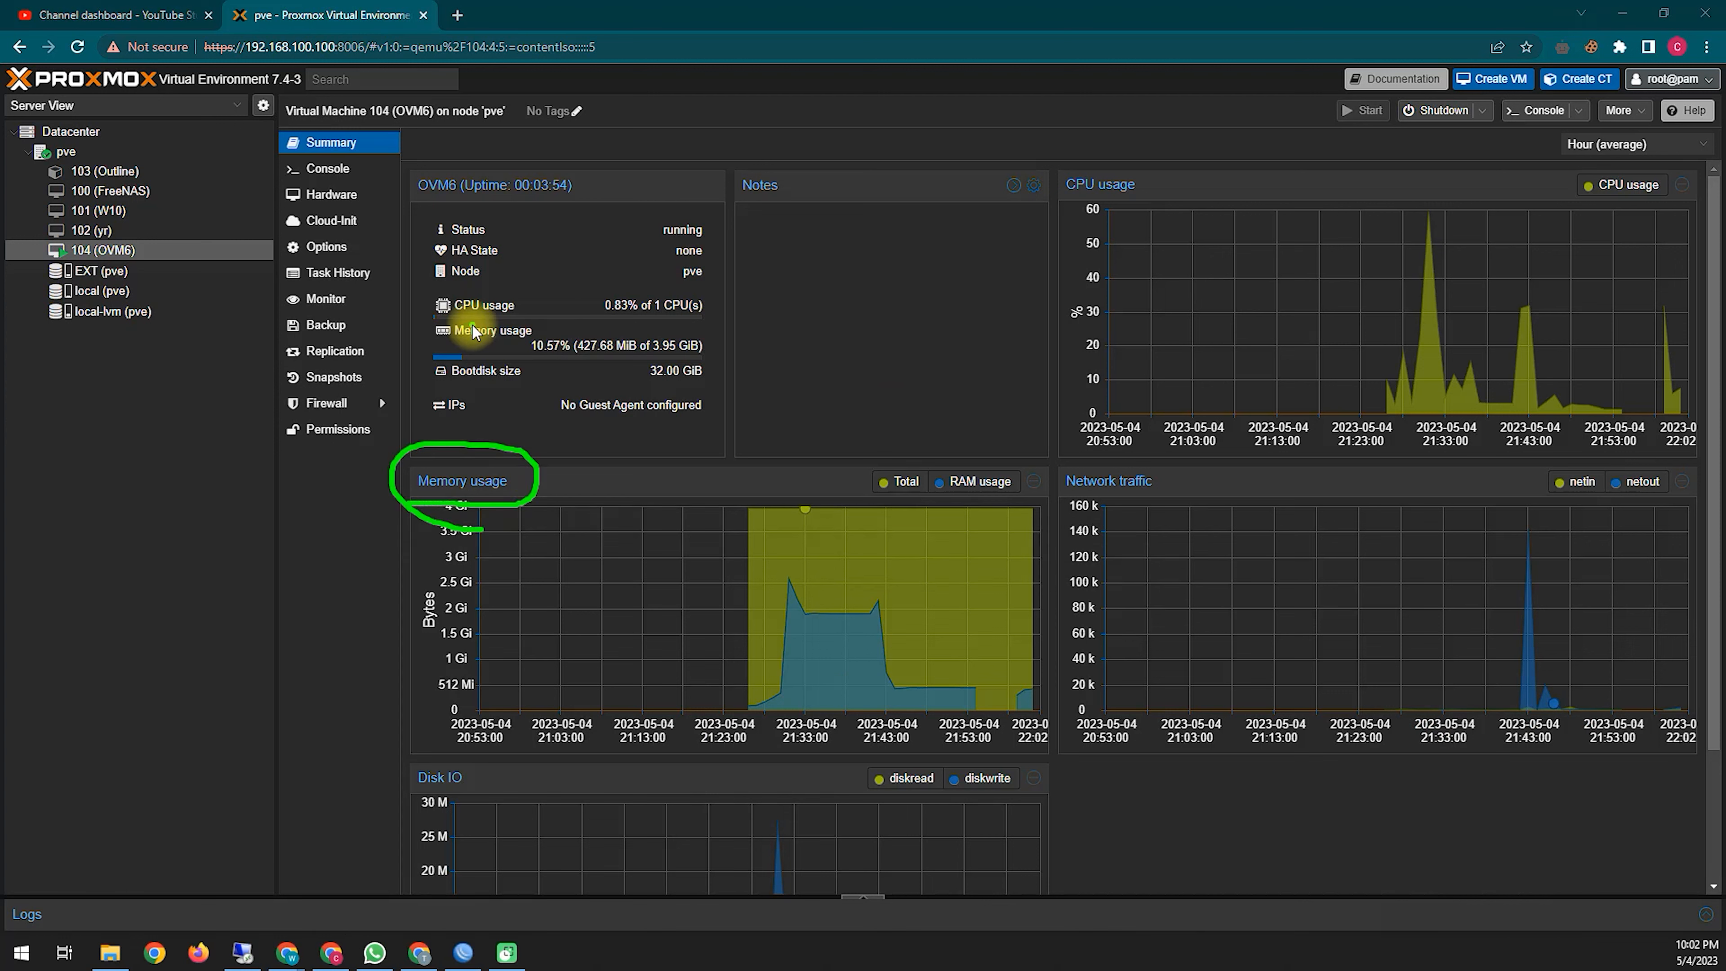
{"action": "mouse_move", "coordinate": [438, 325]}
{"action": "left_mouse_down"}
{"action": "mouse_move", "coordinate": [687, 320]}
{"action": "mouse_move", "coordinate": [672, 287]}
{"action": "mouse_move", "coordinate": [454, 281]}
{"action": "mouse_move", "coordinate": [432, 311]}
{"action": "left_mouse_up"}
{"action": "mouse_move", "coordinate": [425, 388]}
{"action": "left_mouse_down"}
{"action": "mouse_move", "coordinate": [724, 360]}
{"action": "mouse_move", "coordinate": [615, 328]}
{"action": "mouse_move", "coordinate": [416, 381]}
{"action": "left_mouse_up"}
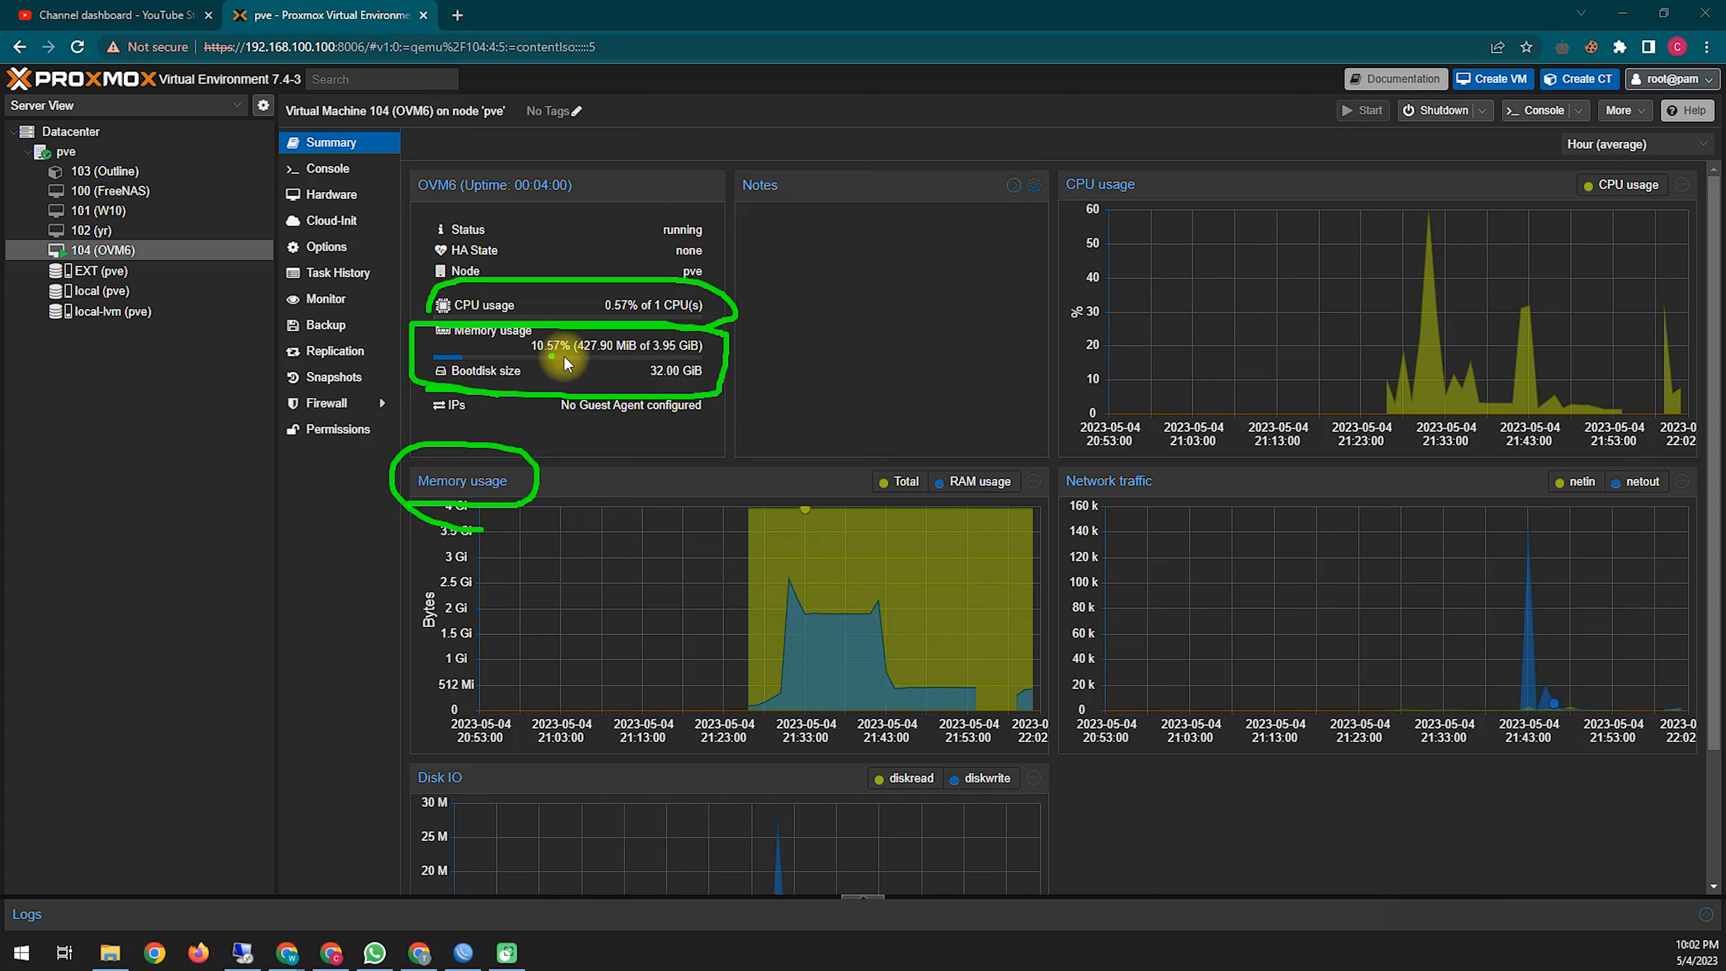
{"action": "mouse_move", "coordinate": [526, 361]}
{"action": "left_mouse_down"}
{"action": "mouse_move", "coordinate": [636, 359]}
{"action": "mouse_move", "coordinate": [651, 338]}
{"action": "mouse_move", "coordinate": [537, 332]}
{"action": "mouse_move", "coordinate": [528, 360]}
{"action": "left_mouse_up"}
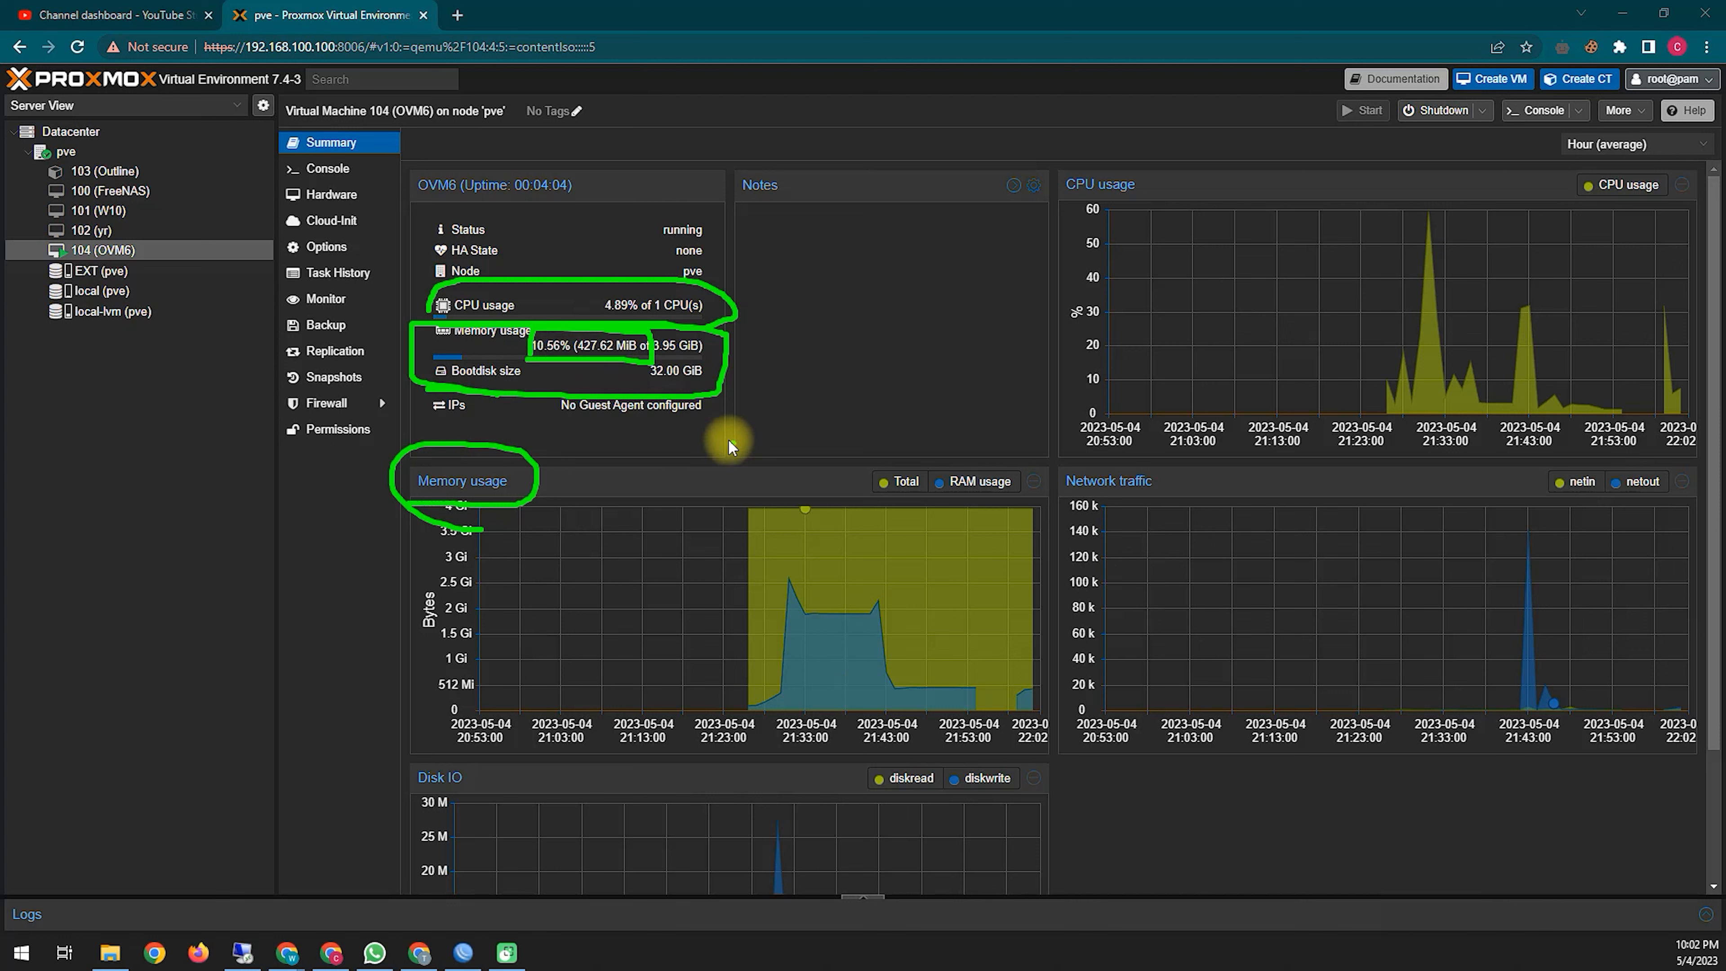
{"action": "left_click", "coordinate": [793, 637]}
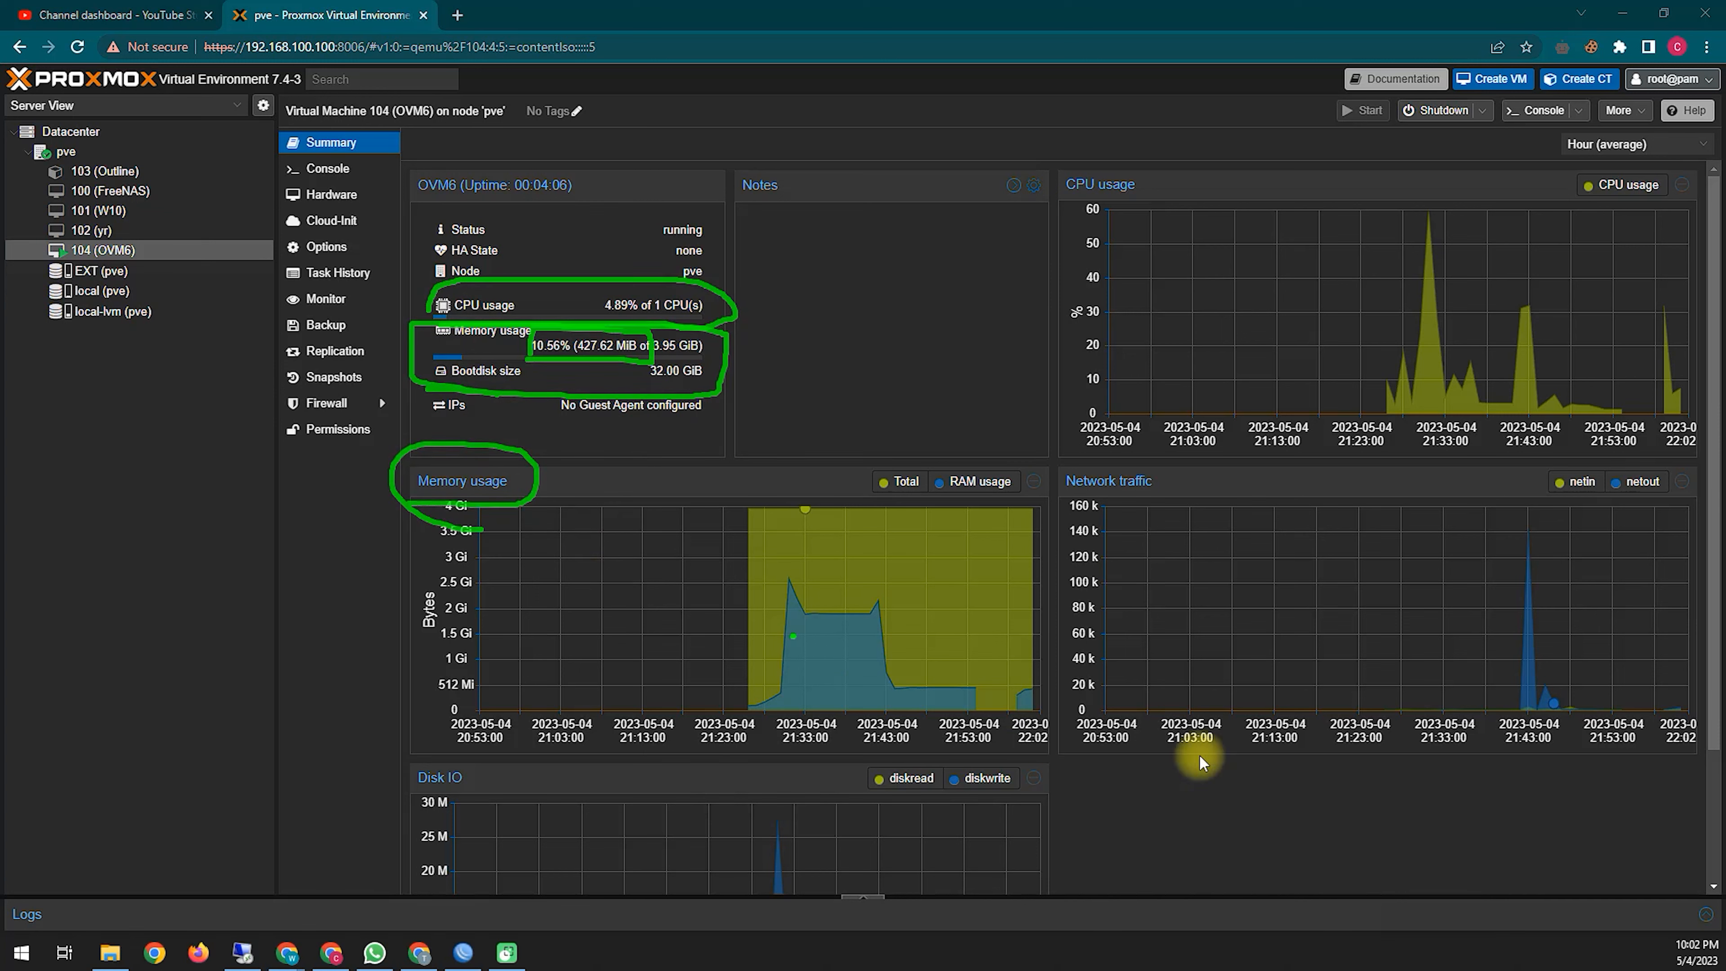
{"action": "left_click", "coordinate": [1537, 915]}
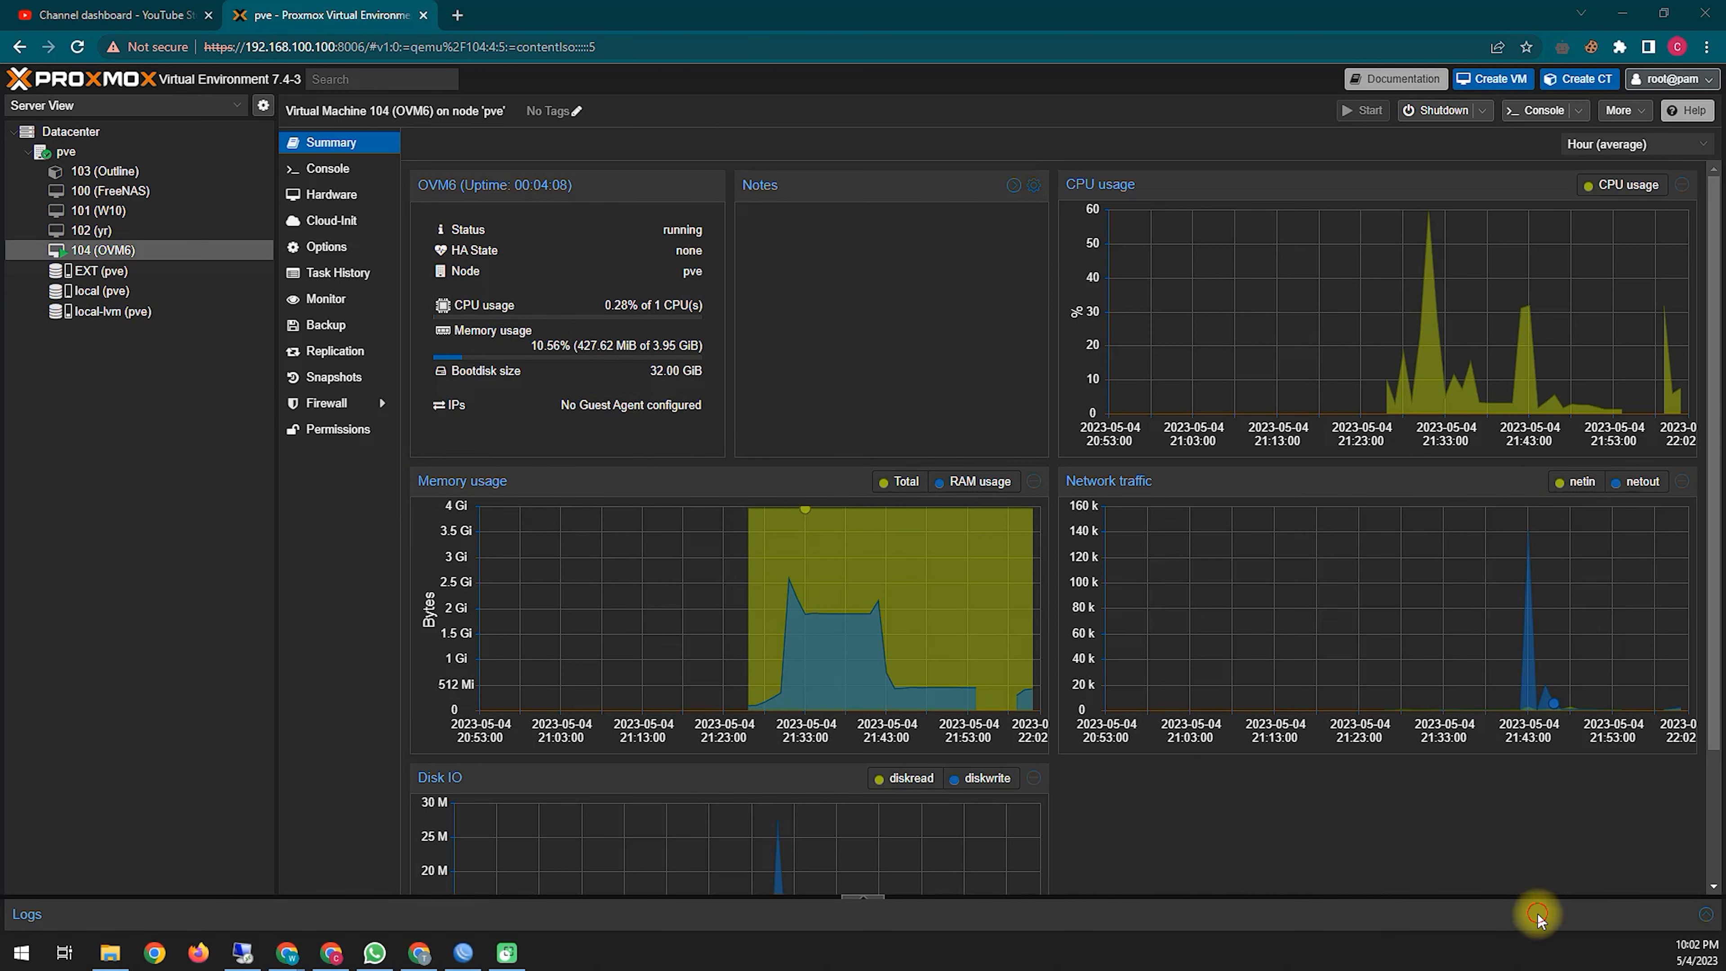
Step: View VM 104's console with the openmediavault login prompt and address 192.168.100.142
{"action": "scroll", "coordinate": [1710, 386], "scroll_direction": "down", "scroll_amount": 2}
{"action": "scroll", "coordinate": [1707, 397], "scroll_direction": "up", "scroll_amount": 2}
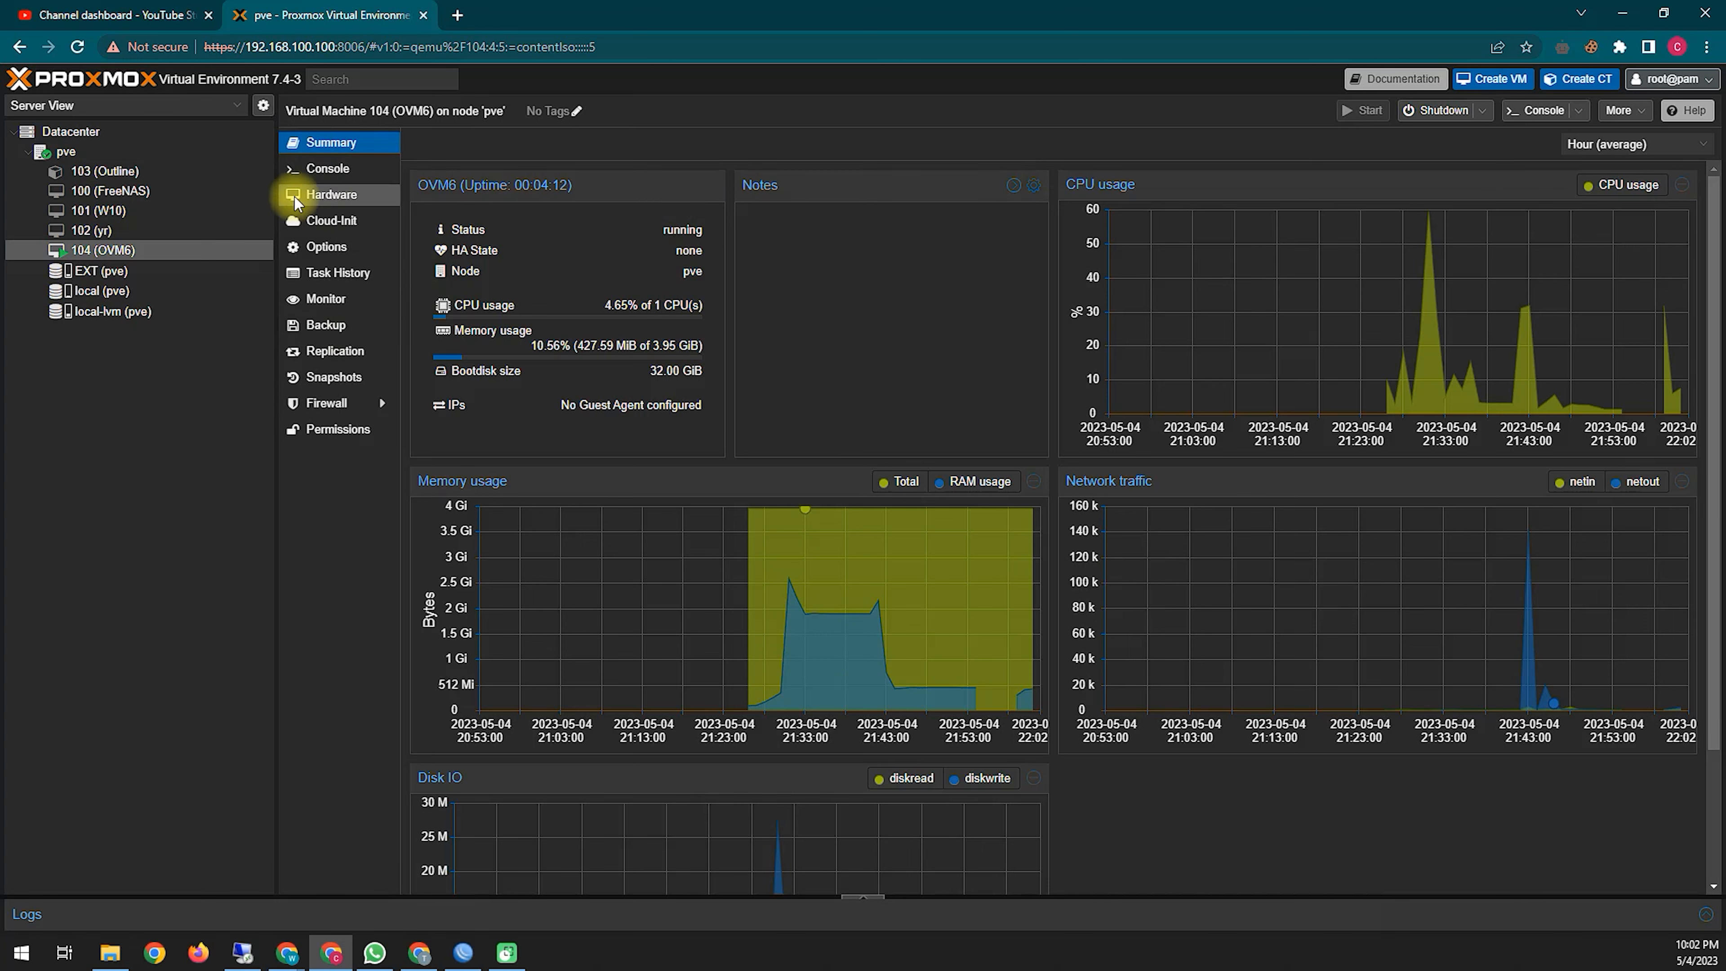
{"action": "left_click", "coordinate": [330, 169]}
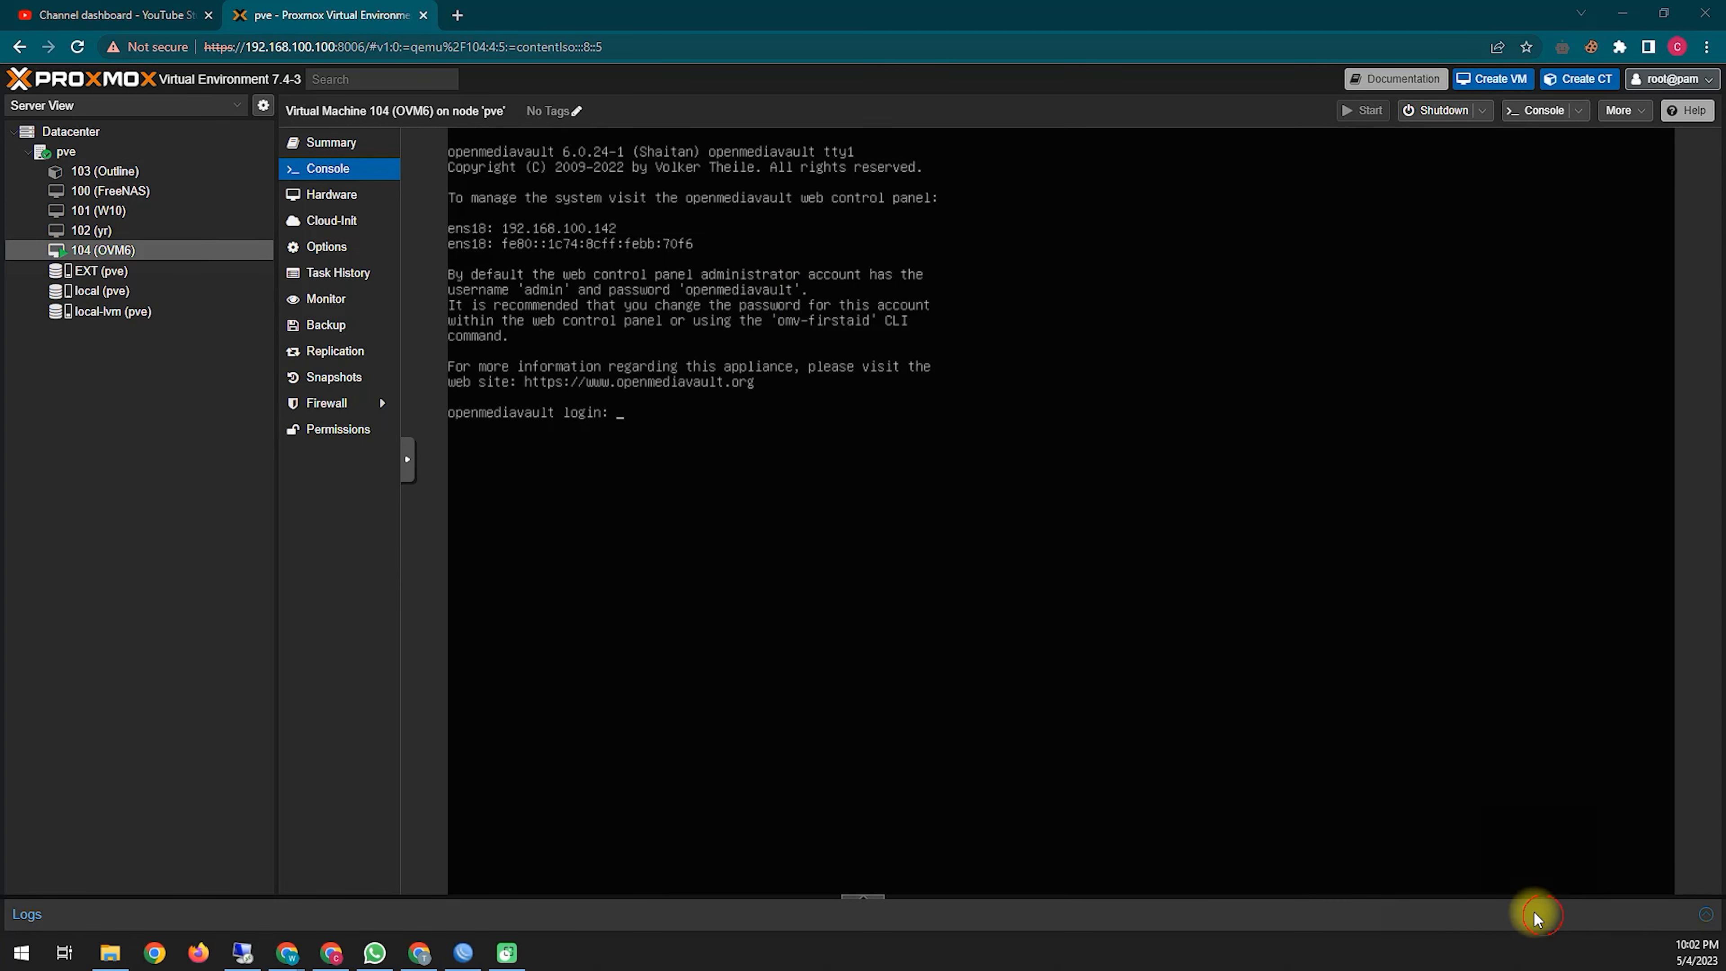
Step: Switch to the openmediavault web control panel window and mark its address with an arrow
{"action": "mouse_move", "coordinate": [444, 254]}
{"action": "left_mouse_down"}
{"action": "mouse_move", "coordinate": [615, 257]}
{"action": "mouse_move", "coordinate": [696, 222]}
{"action": "left_mouse_up"}
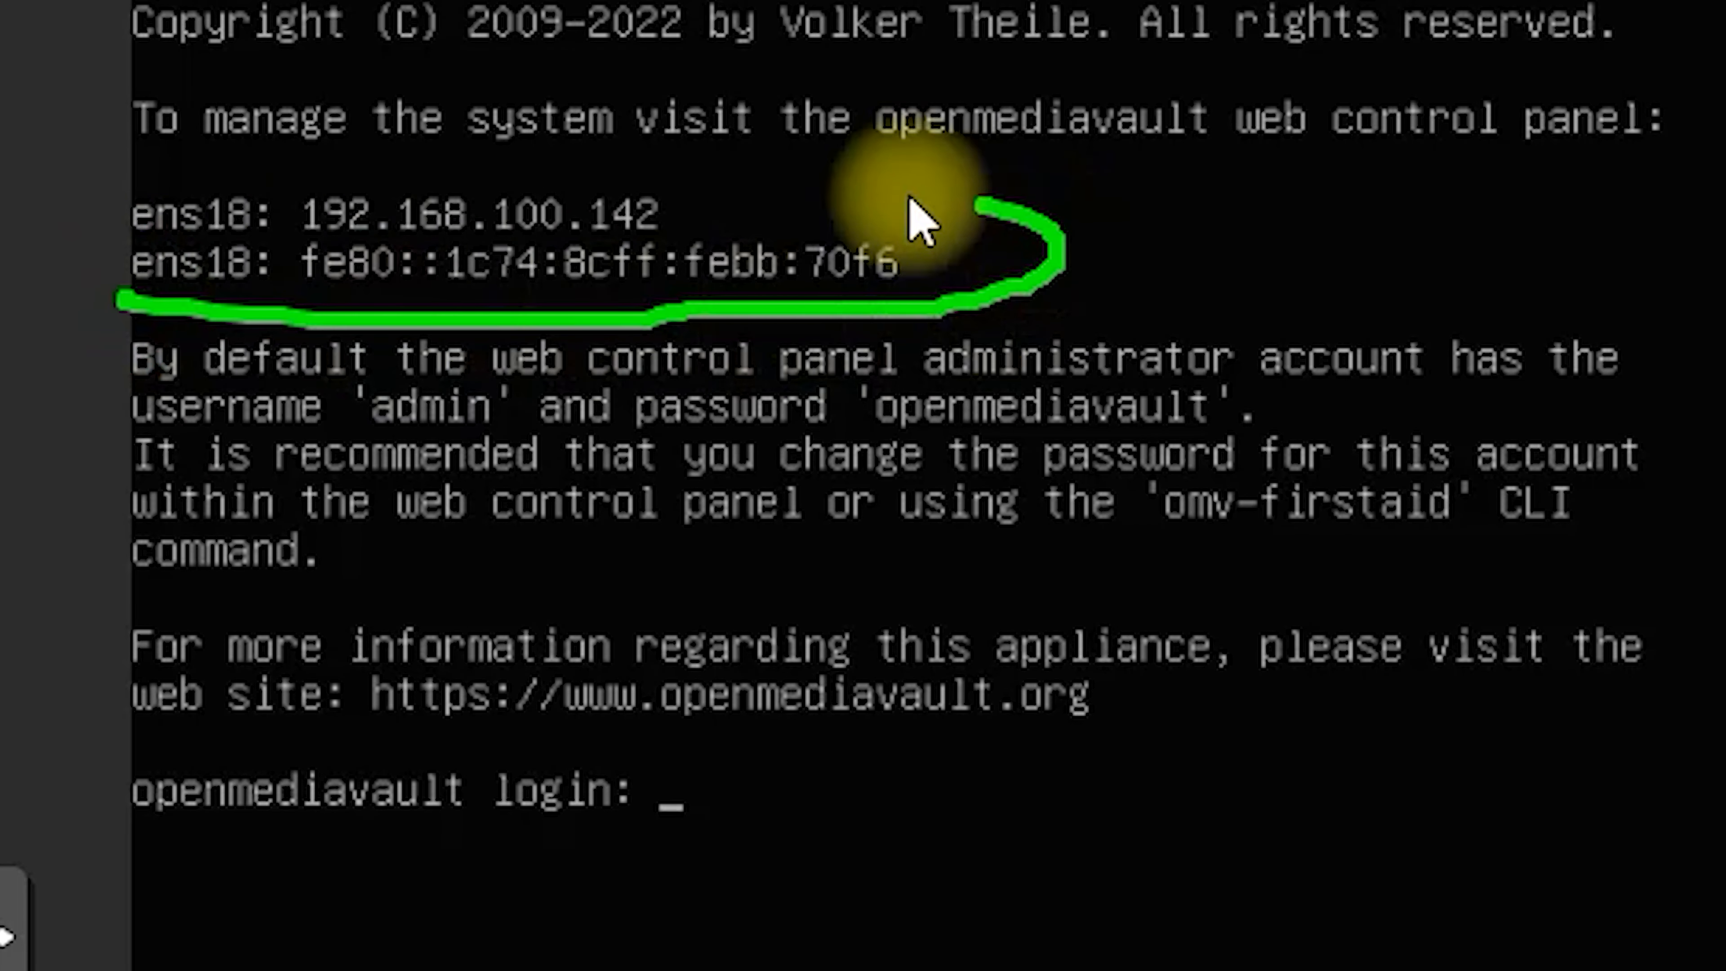
{"action": "mouse_move", "coordinate": [911, 199]}
{"action": "left_mouse_down"}
{"action": "mouse_move", "coordinate": [200, 162]}
{"action": "mouse_move", "coordinate": [104, 224]}
{"action": "mouse_move", "coordinate": [119, 300]}
{"action": "left_mouse_up"}
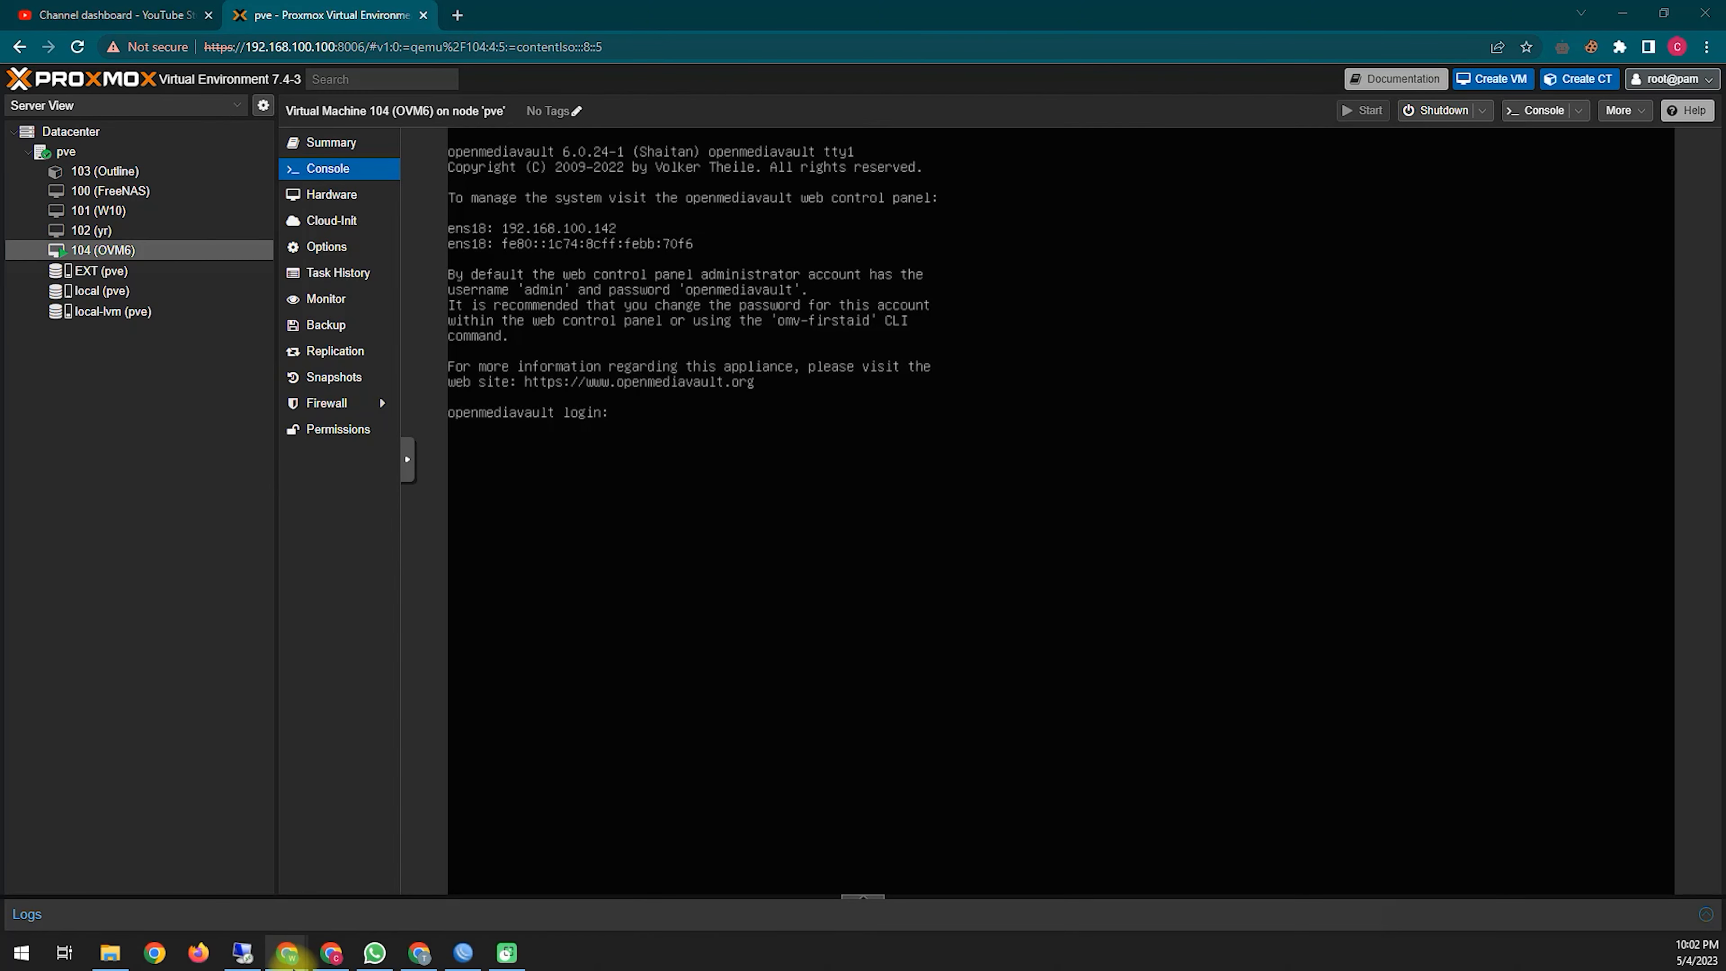
{"action": "mouse_move", "coordinate": [290, 959]}
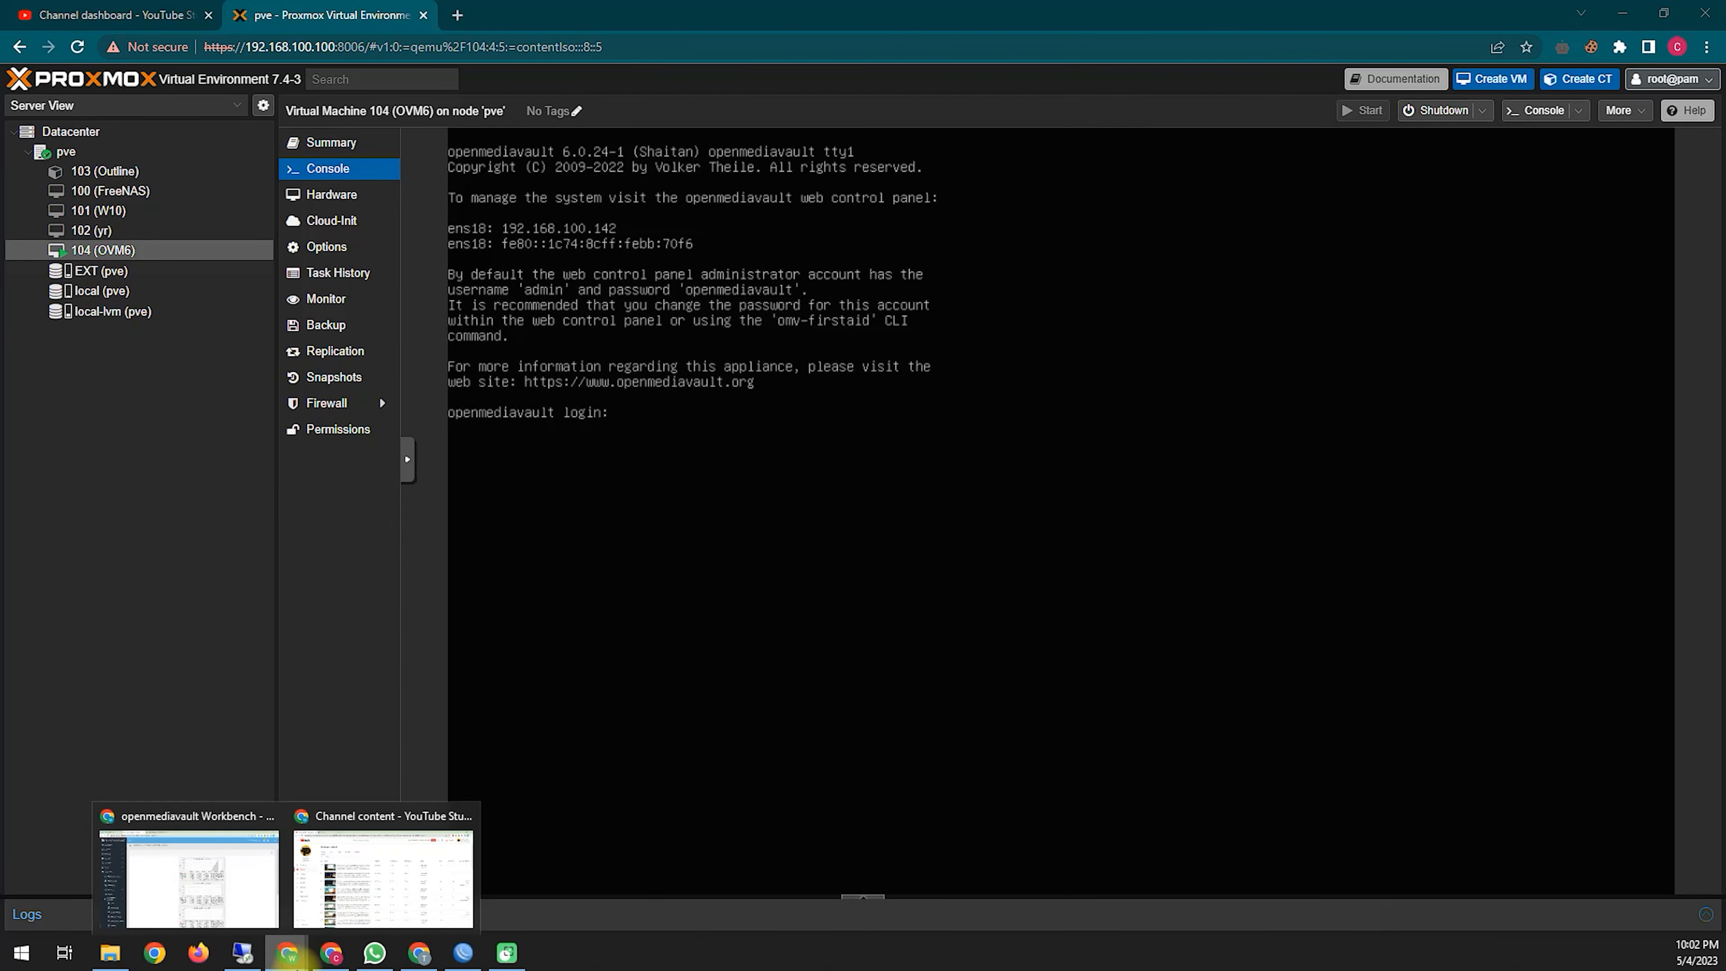
{"action": "left_click", "coordinate": [197, 884]}
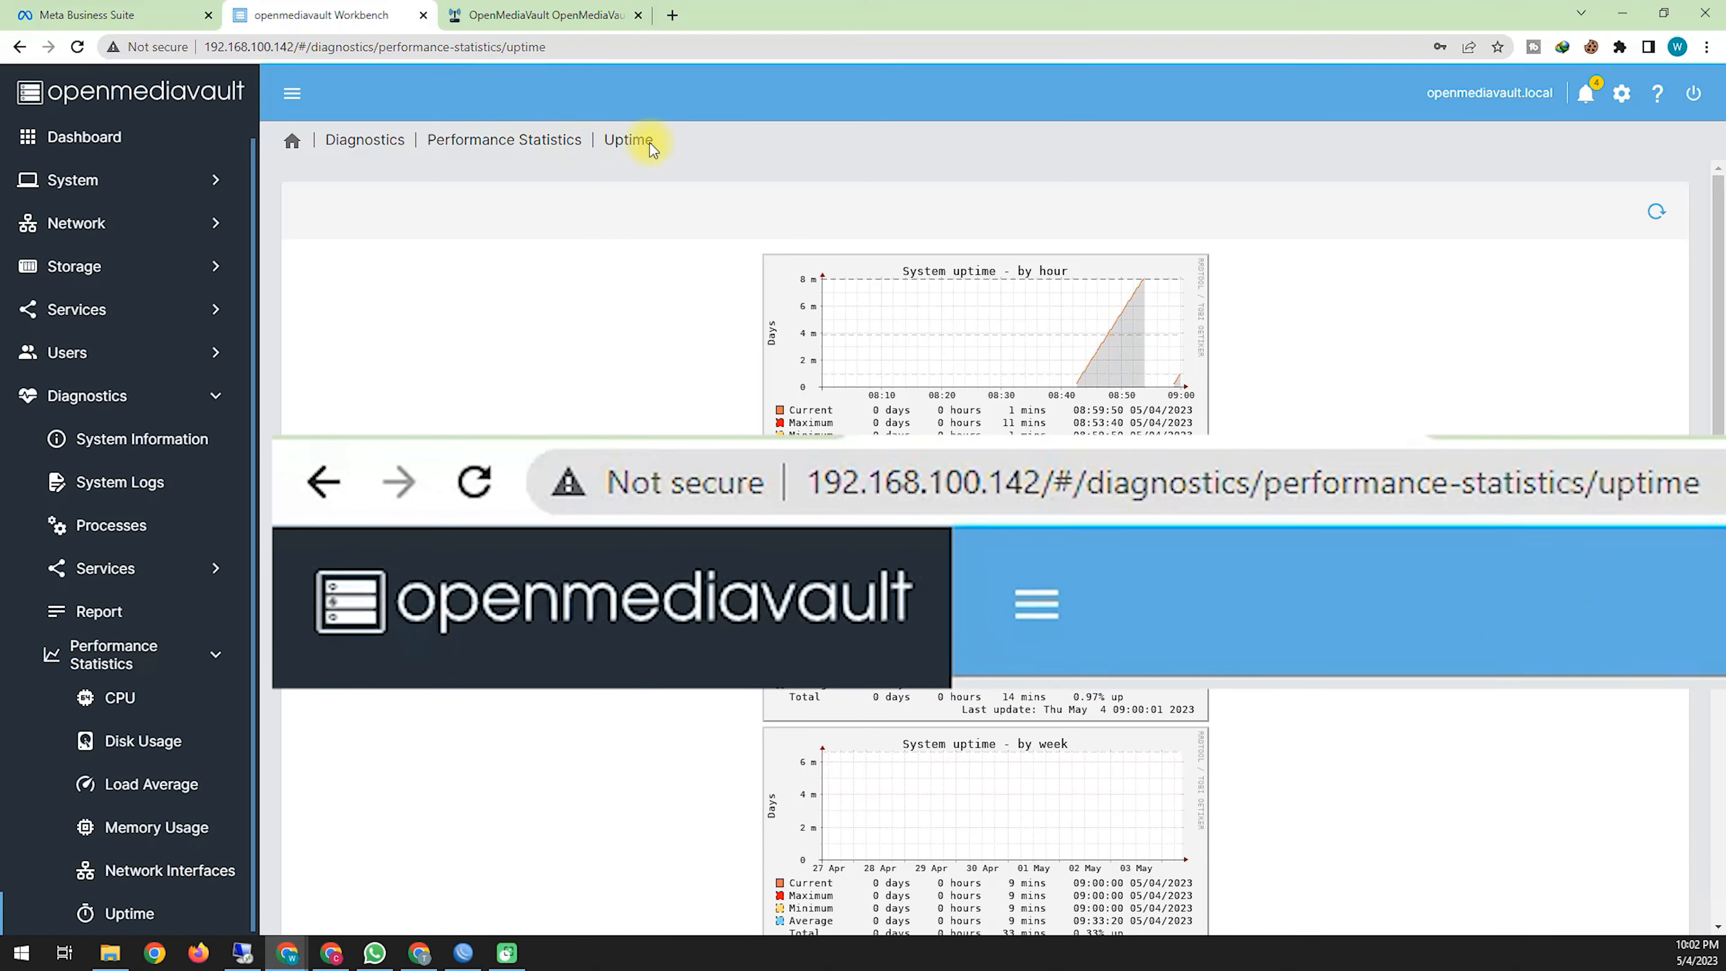
{"action": "left_click_drag", "start_coordinate": [285, 62], "coordinate": [336, 199]}
{"action": "mouse_move", "coordinate": [268, 126]}
{"action": "left_mouse_down"}
{"action": "mouse_move", "coordinate": [282, 71]}
{"action": "mouse_move", "coordinate": [454, 141]}
{"action": "left_mouse_up"}
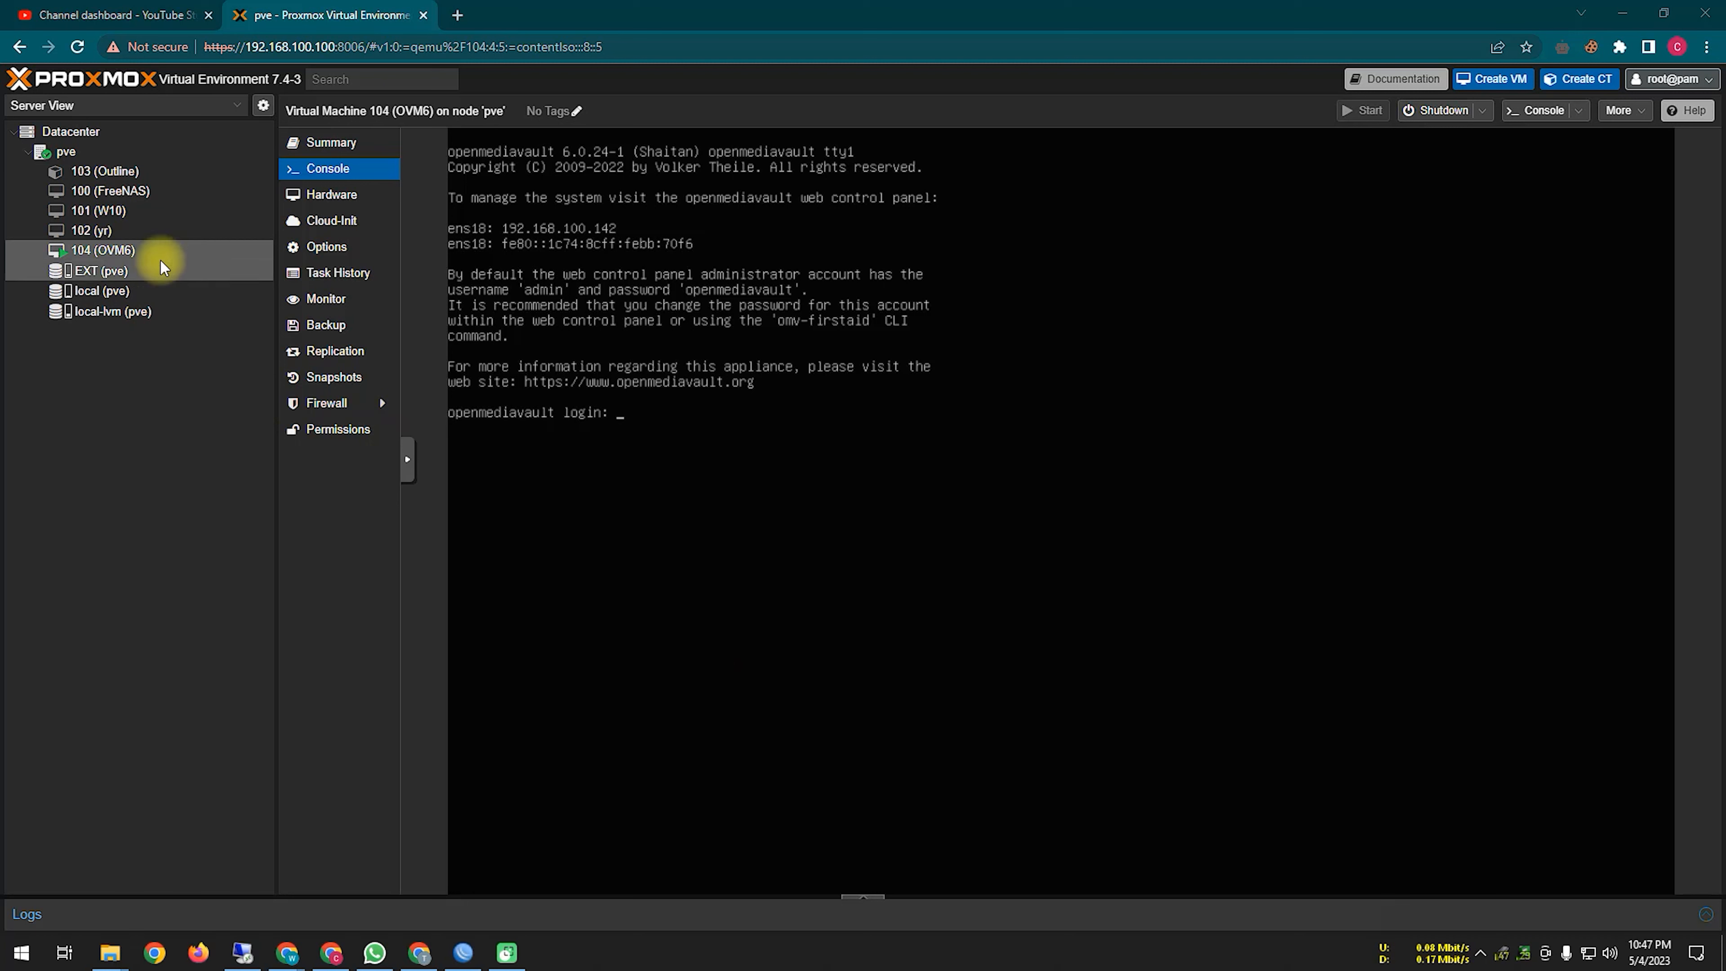
Step: Stop VM 104 (OVM6) from the Shutdown dropdown and confirm with Yes
{"action": "right_click", "coordinate": [186, 258]}
{"action": "left_click", "coordinate": [107, 564]}
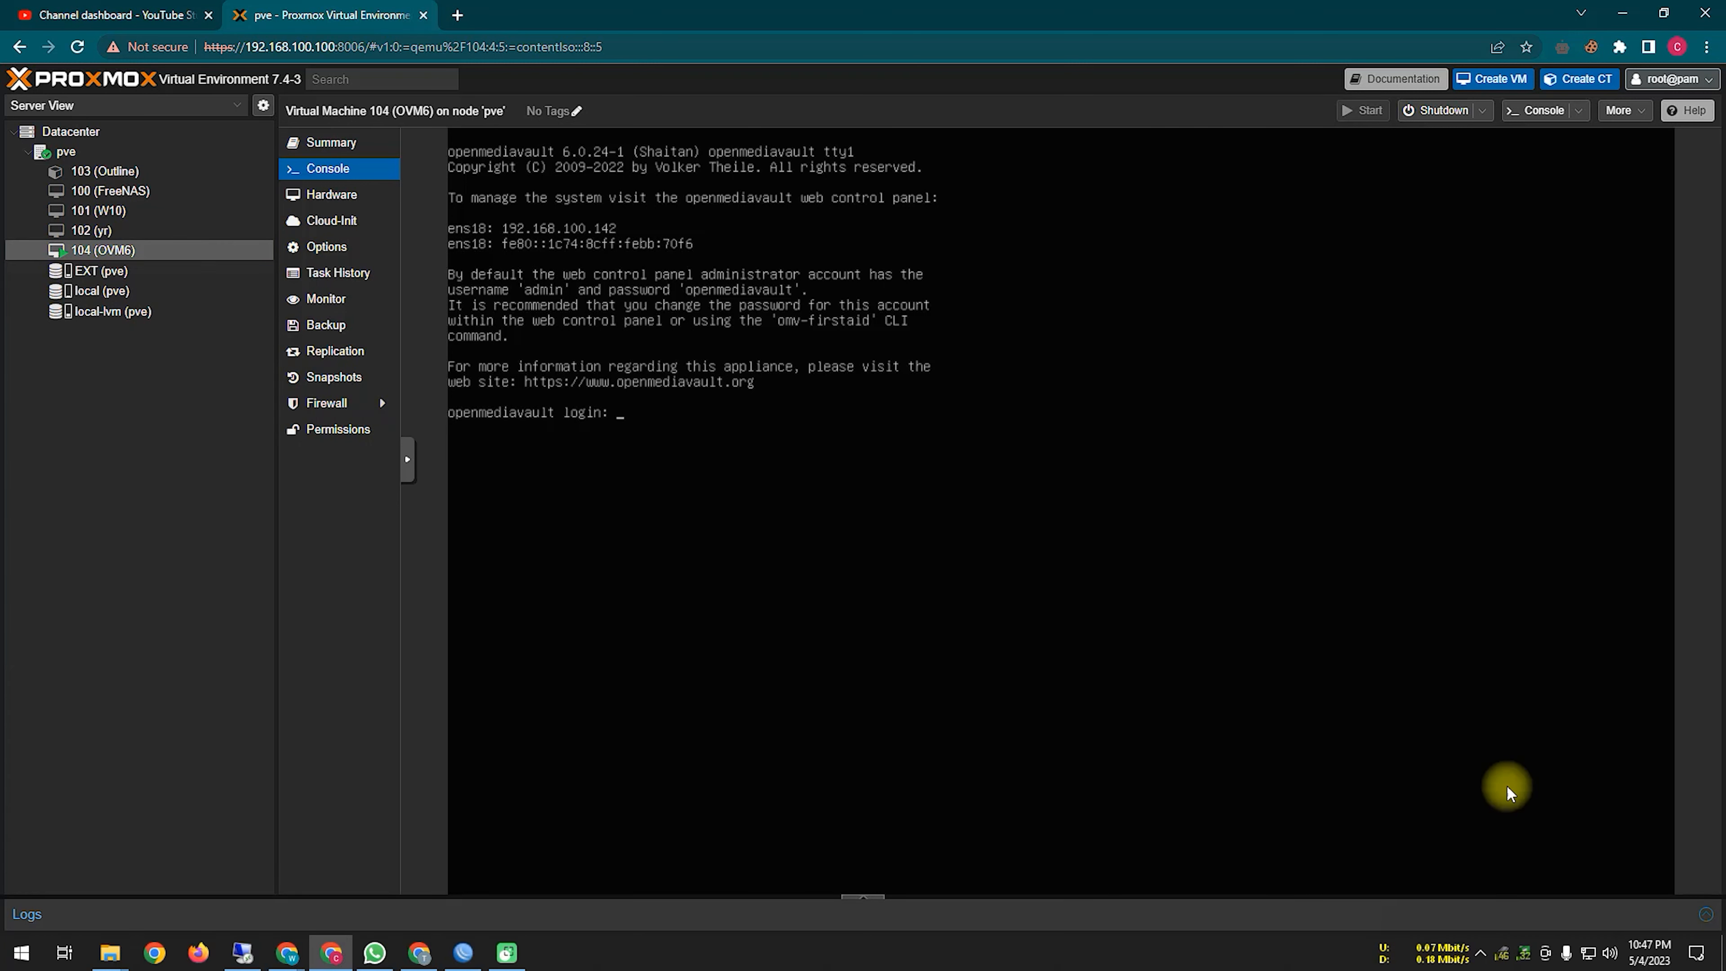
{"action": "mouse_move", "coordinate": [1453, 145]}
{"action": "left_mouse_down"}
{"action": "mouse_move", "coordinate": [1450, 217]}
{"action": "mouse_move", "coordinate": [1417, 178]}
{"action": "mouse_move", "coordinate": [1488, 261]}
{"action": "left_mouse_up"}
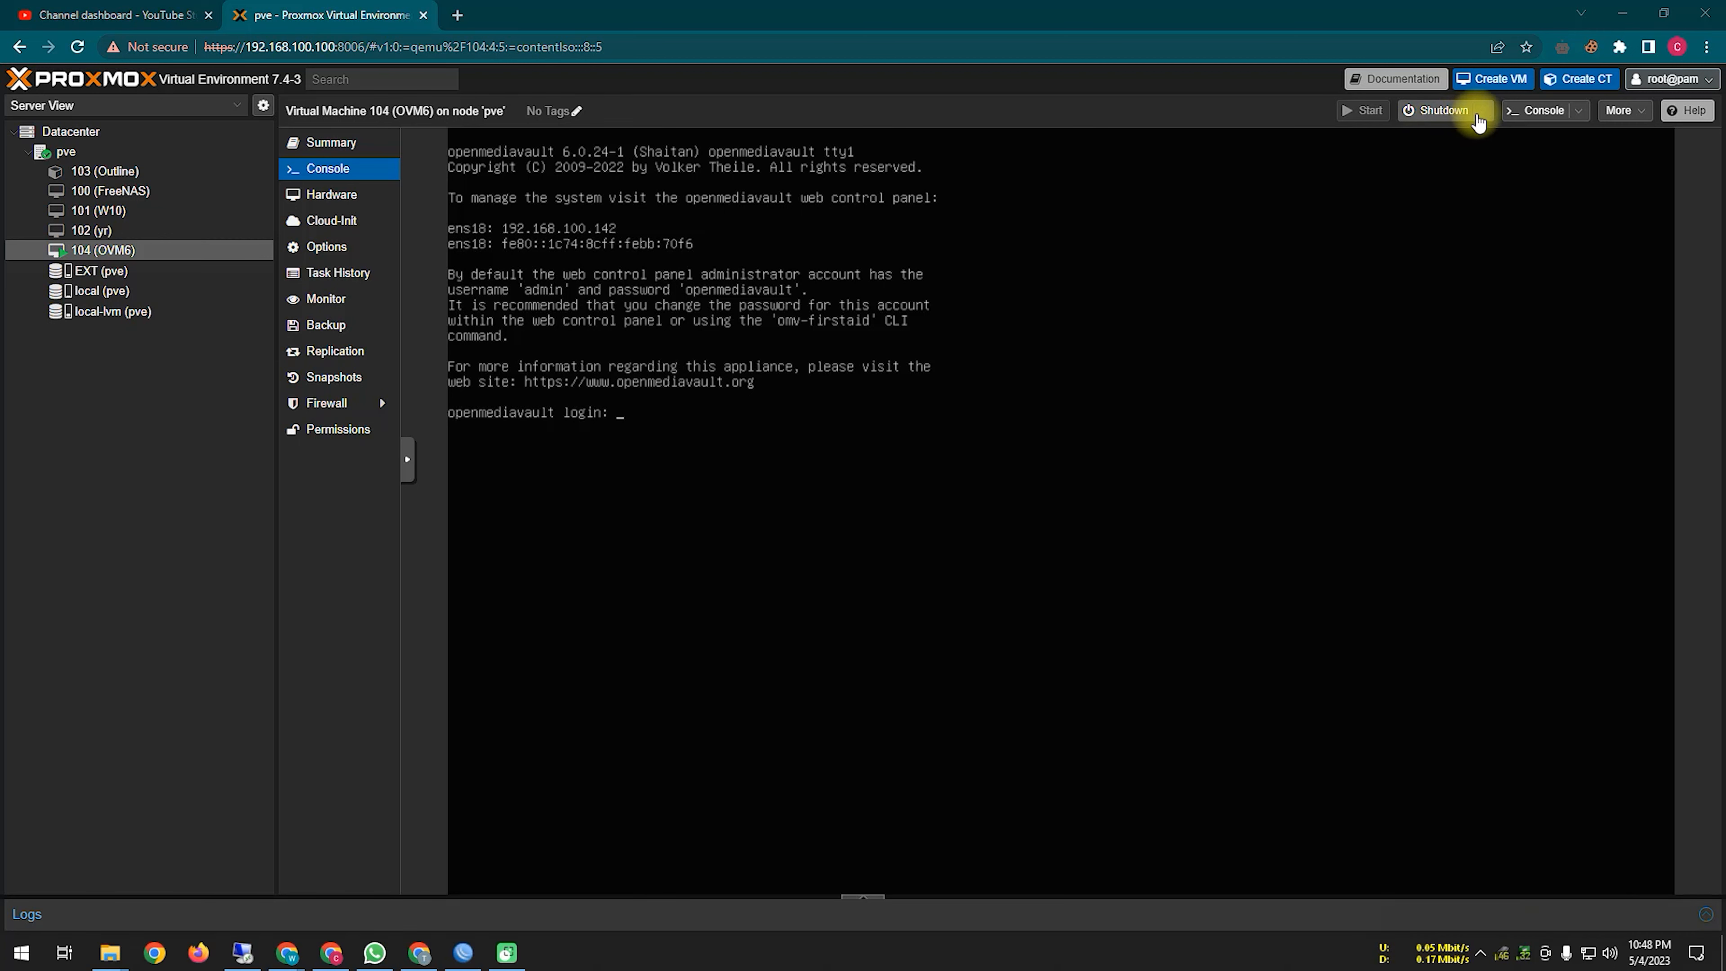
{"action": "left_click", "coordinate": [1482, 110]}
{"action": "left_click", "coordinate": [1439, 198]}
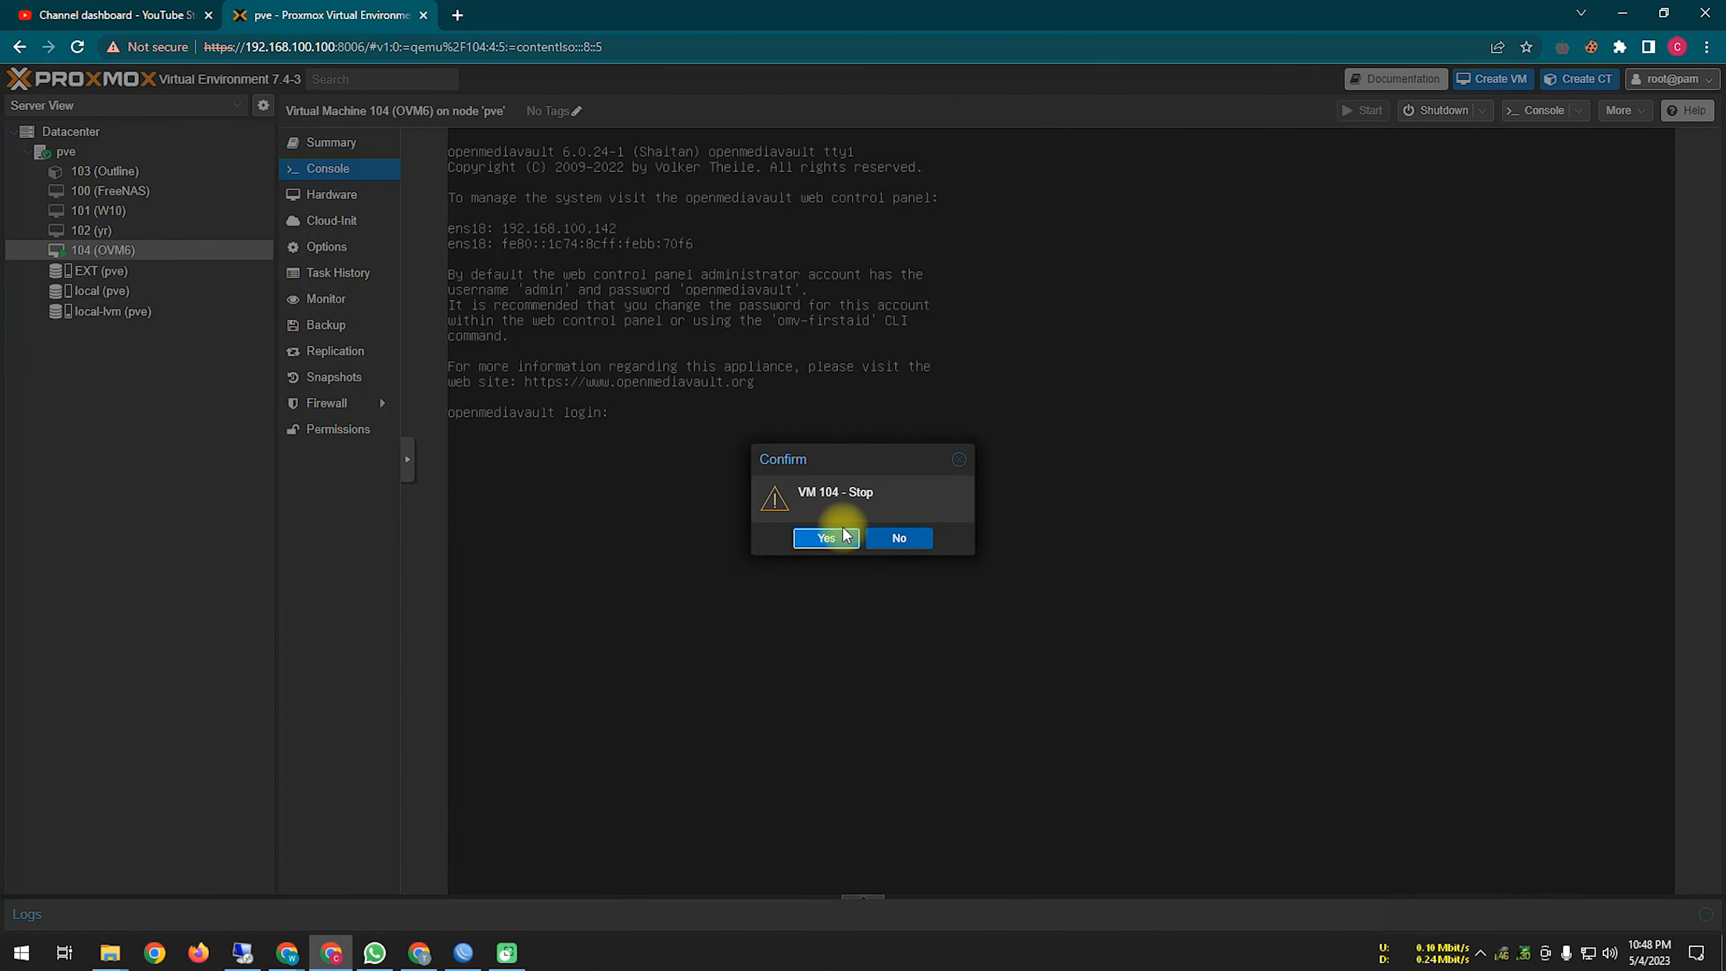
{"action": "left_click", "coordinate": [830, 542]}
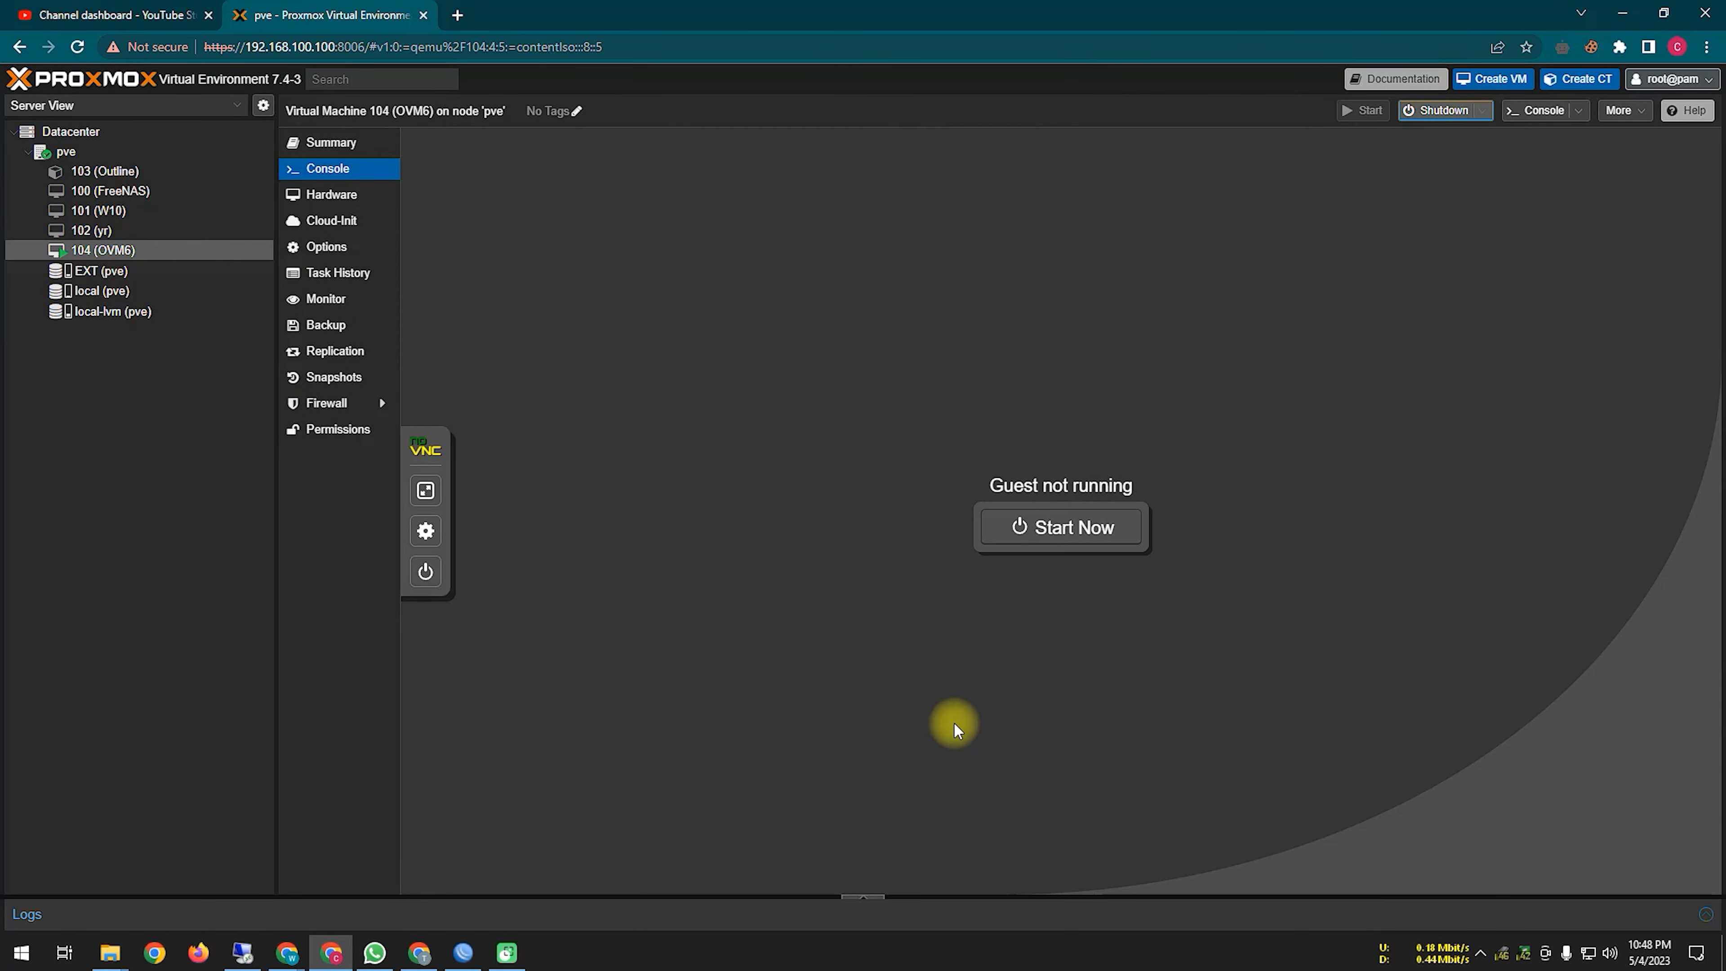
Step: Search Google for 'download openmediavault', reach openmediavault.org and dismiss its cookie notice
{"action": "left_click", "coordinate": [457, 15]}
{"action": "type", "text": "download open"}
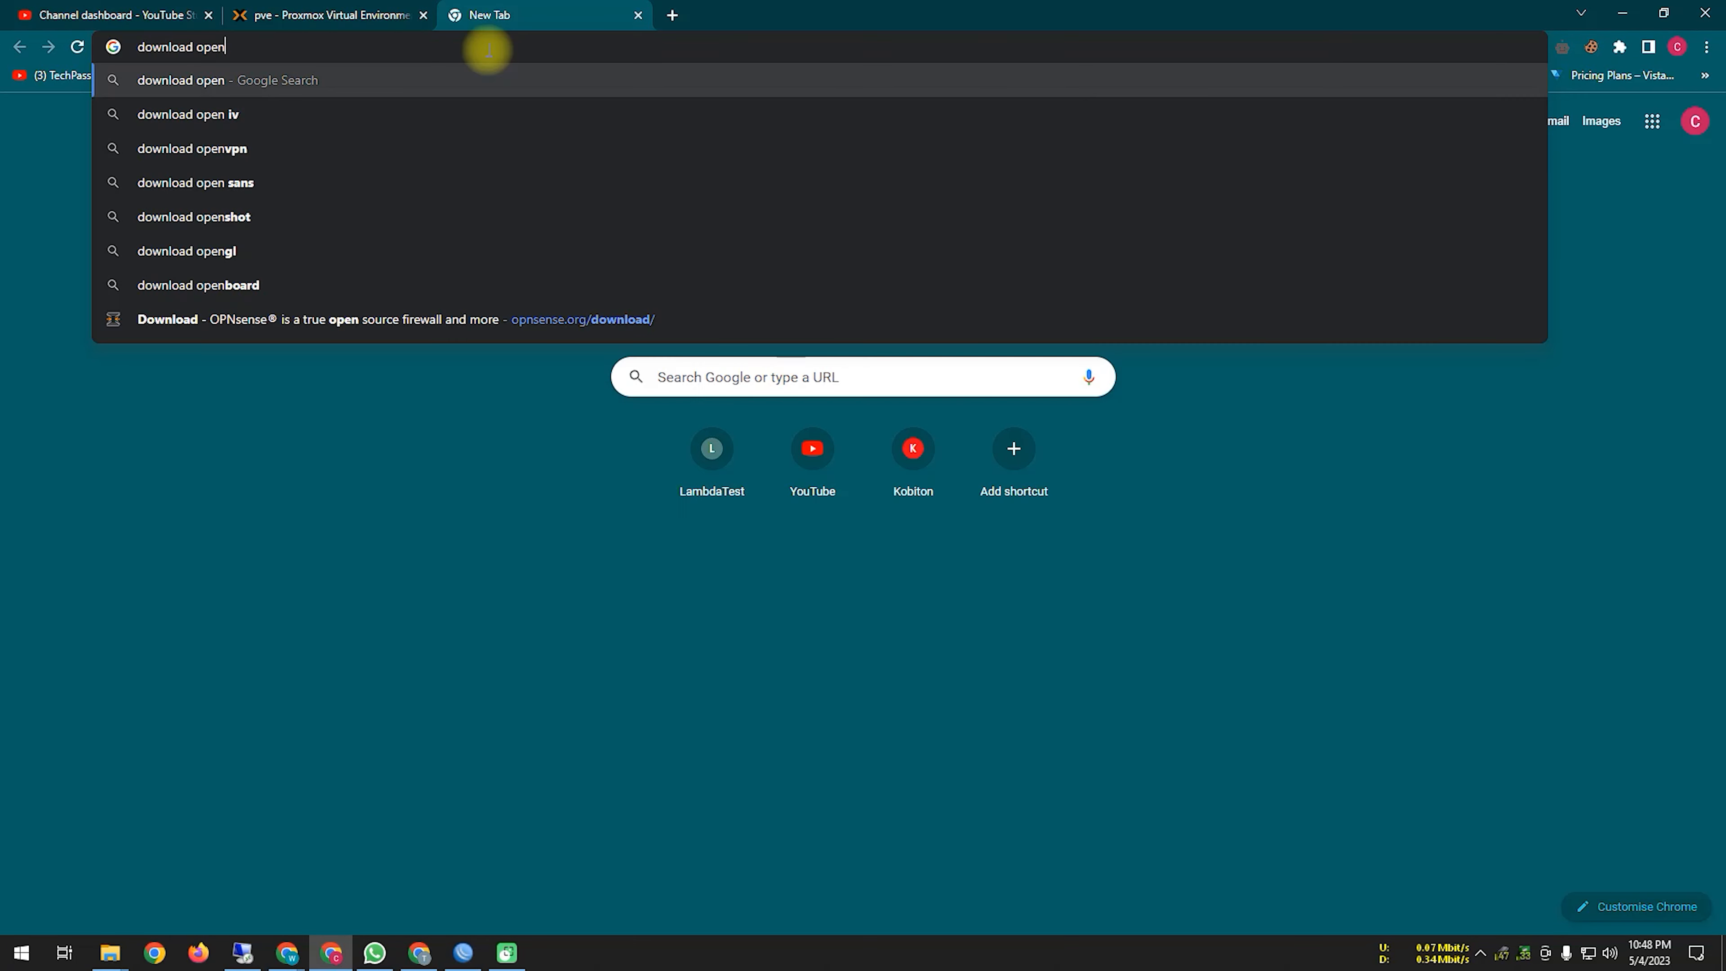
{"action": "type", "text": "mediavault"}
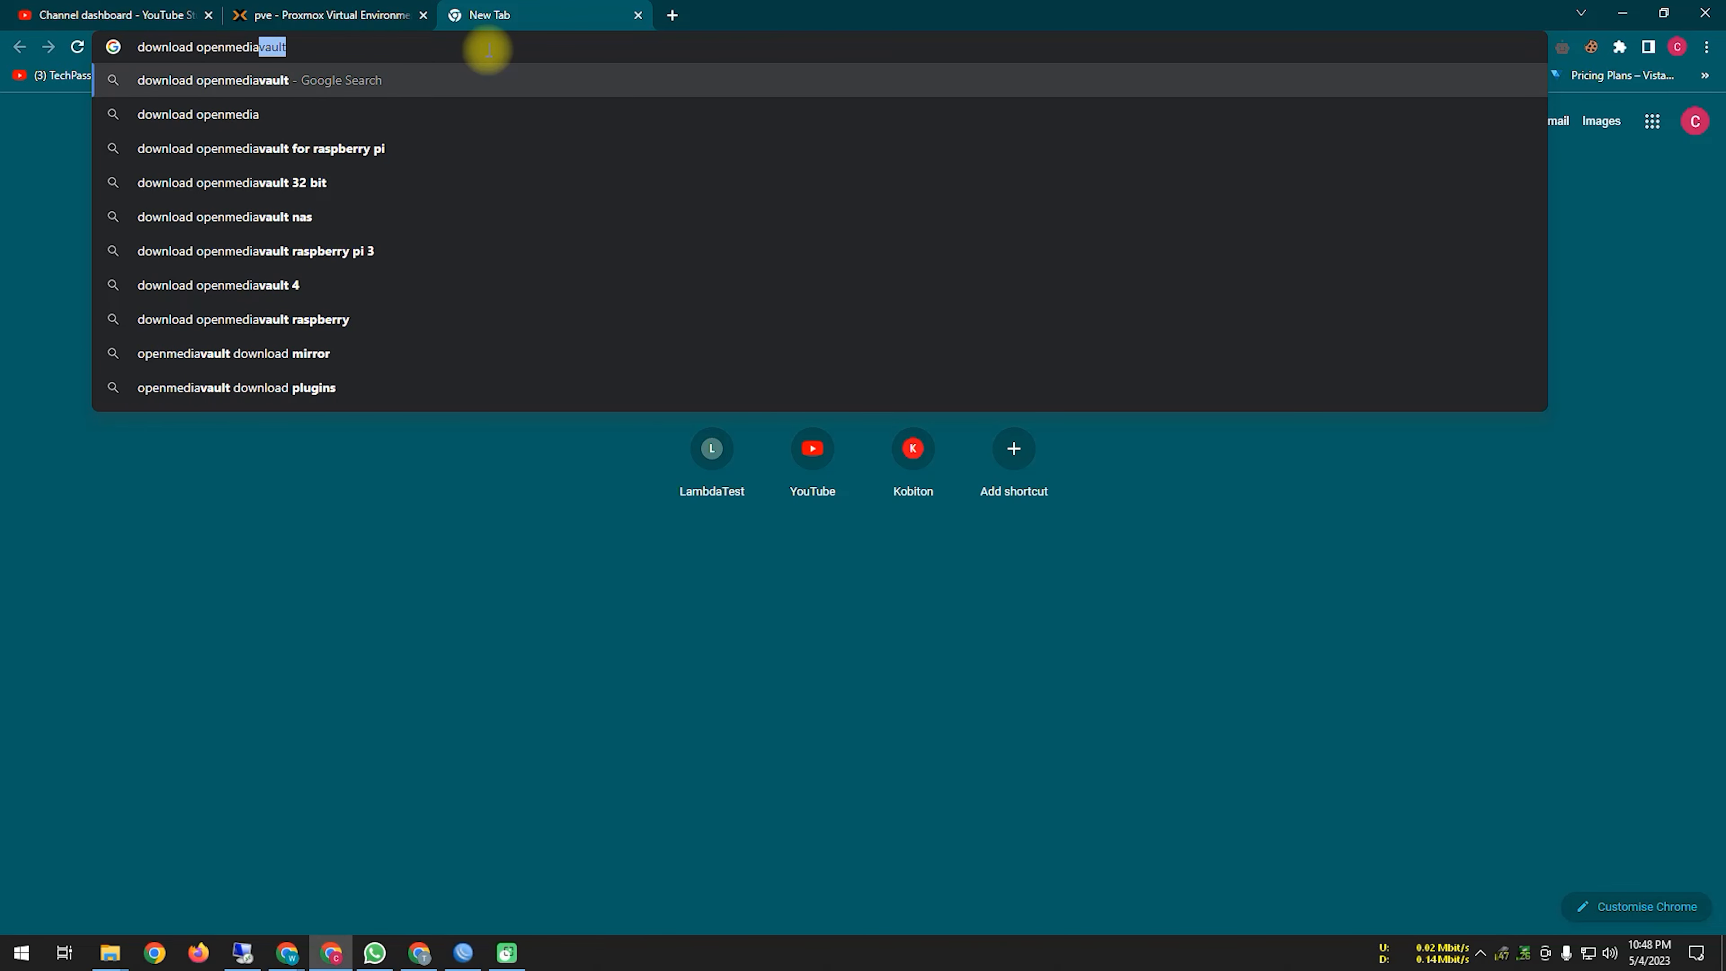
{"action": "left_click", "coordinate": [562, 79]}
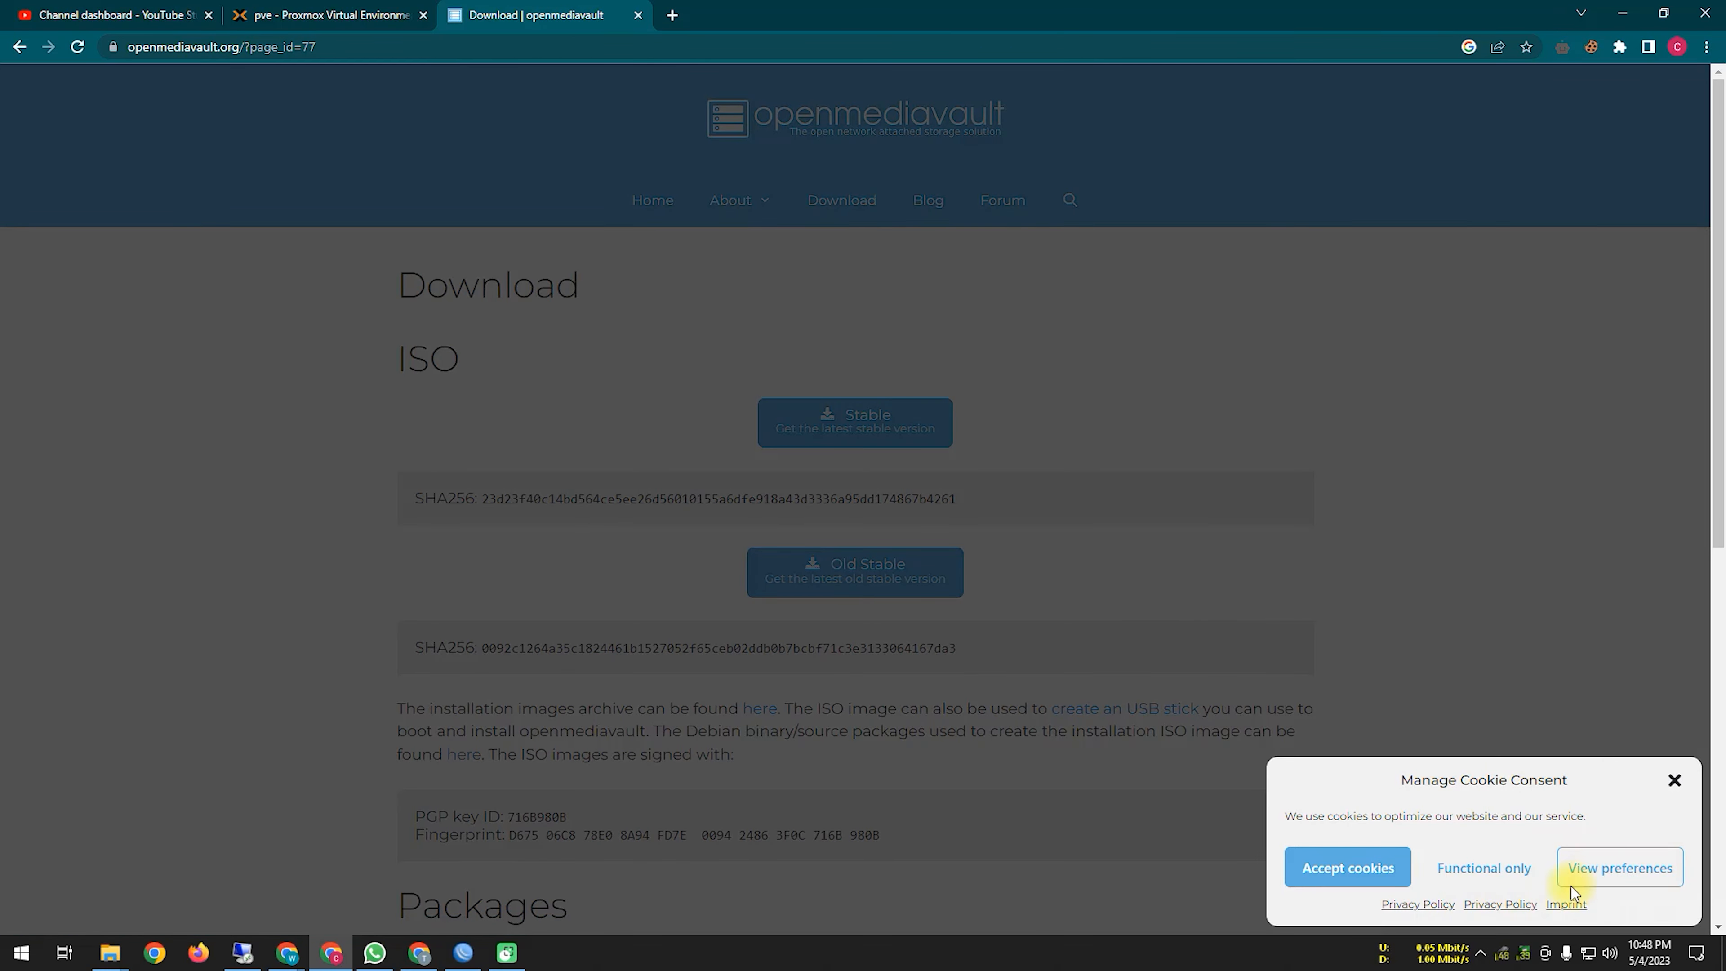
{"action": "left_click", "coordinate": [1374, 873]}
{"action": "scroll", "coordinate": [888, 644], "scroll_direction": "down", "scroll_amount": 3}
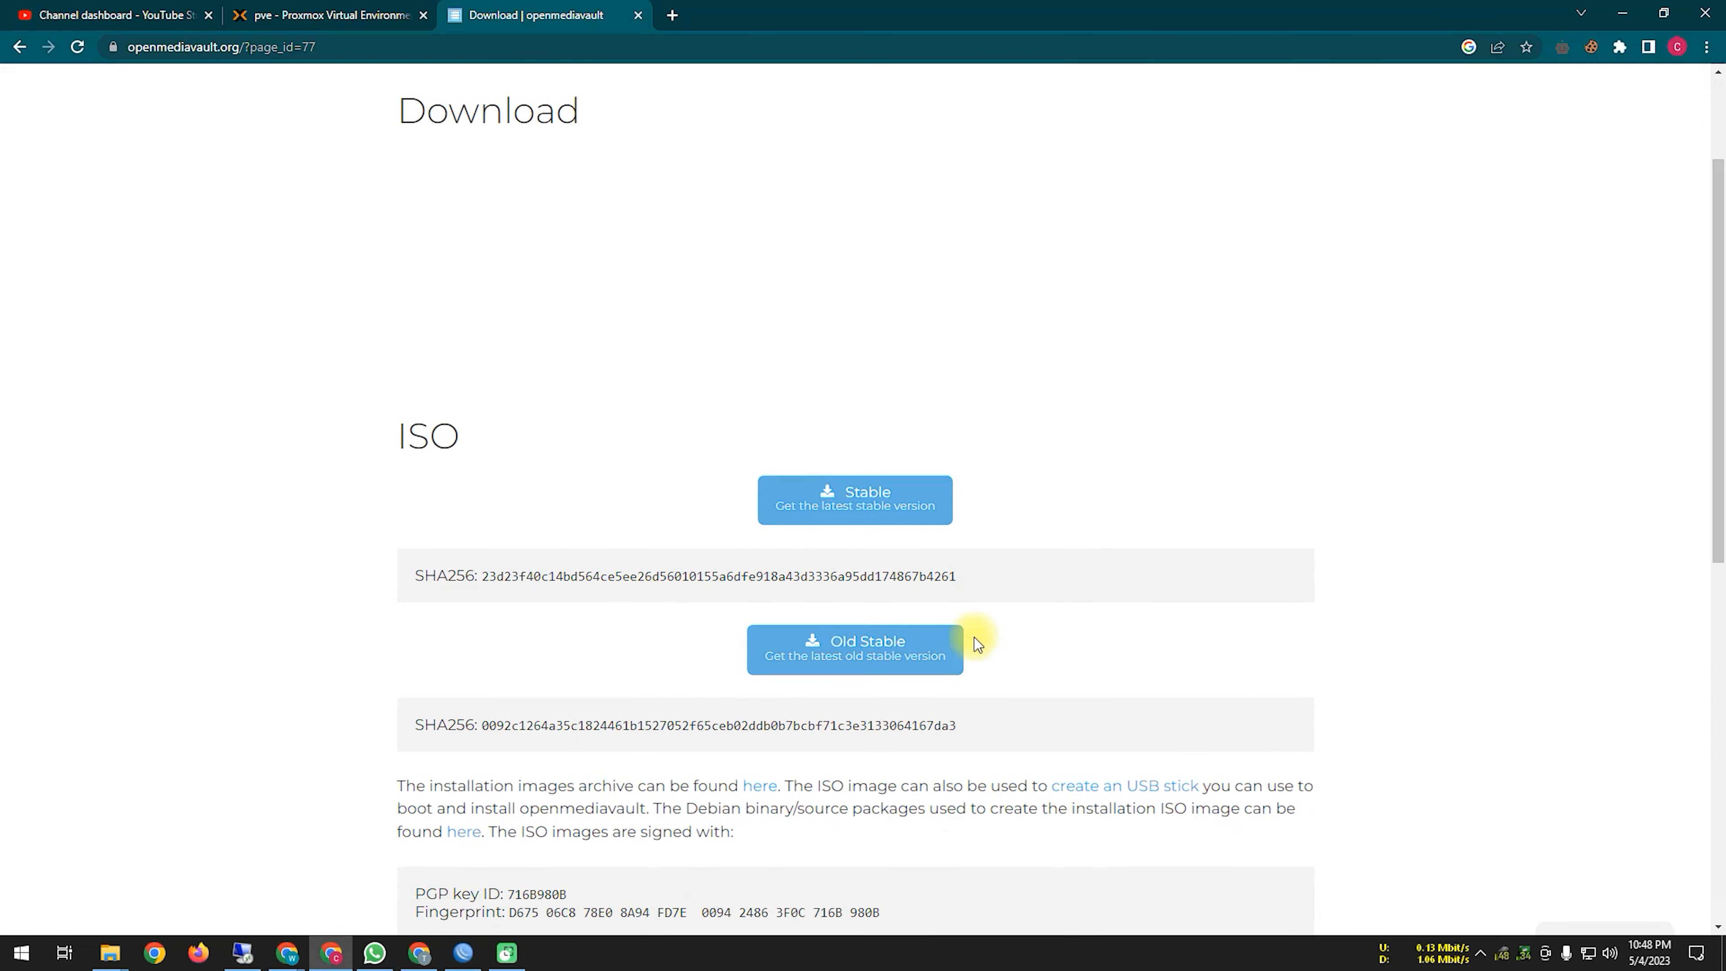
Step: Start the Stable openmediavault_6.0.24-amd64.iso (828.00 MB) download from SourceForge
{"action": "mouse_move", "coordinate": [732, 451]}
{"action": "left_mouse_down"}
{"action": "mouse_move", "coordinate": [828, 347]}
{"action": "mouse_move", "coordinate": [882, 495]}
{"action": "left_mouse_up"}
{"action": "left_click", "coordinate": [1542, 920]}
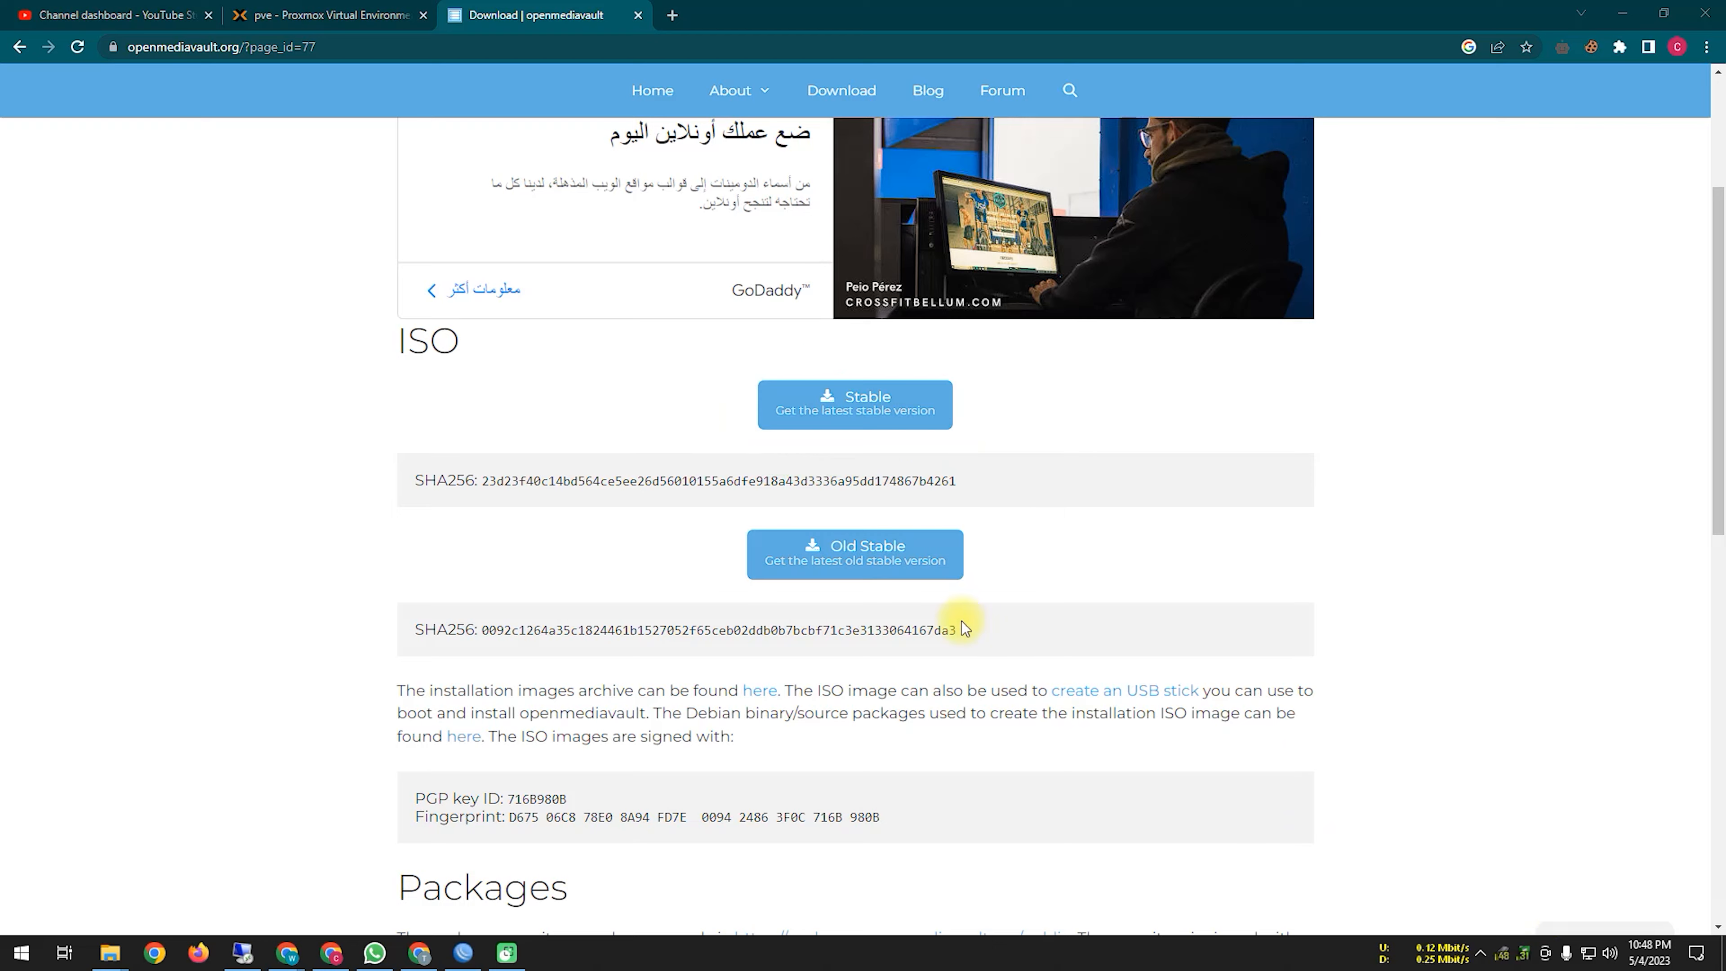
{"action": "left_click", "coordinate": [847, 407]}
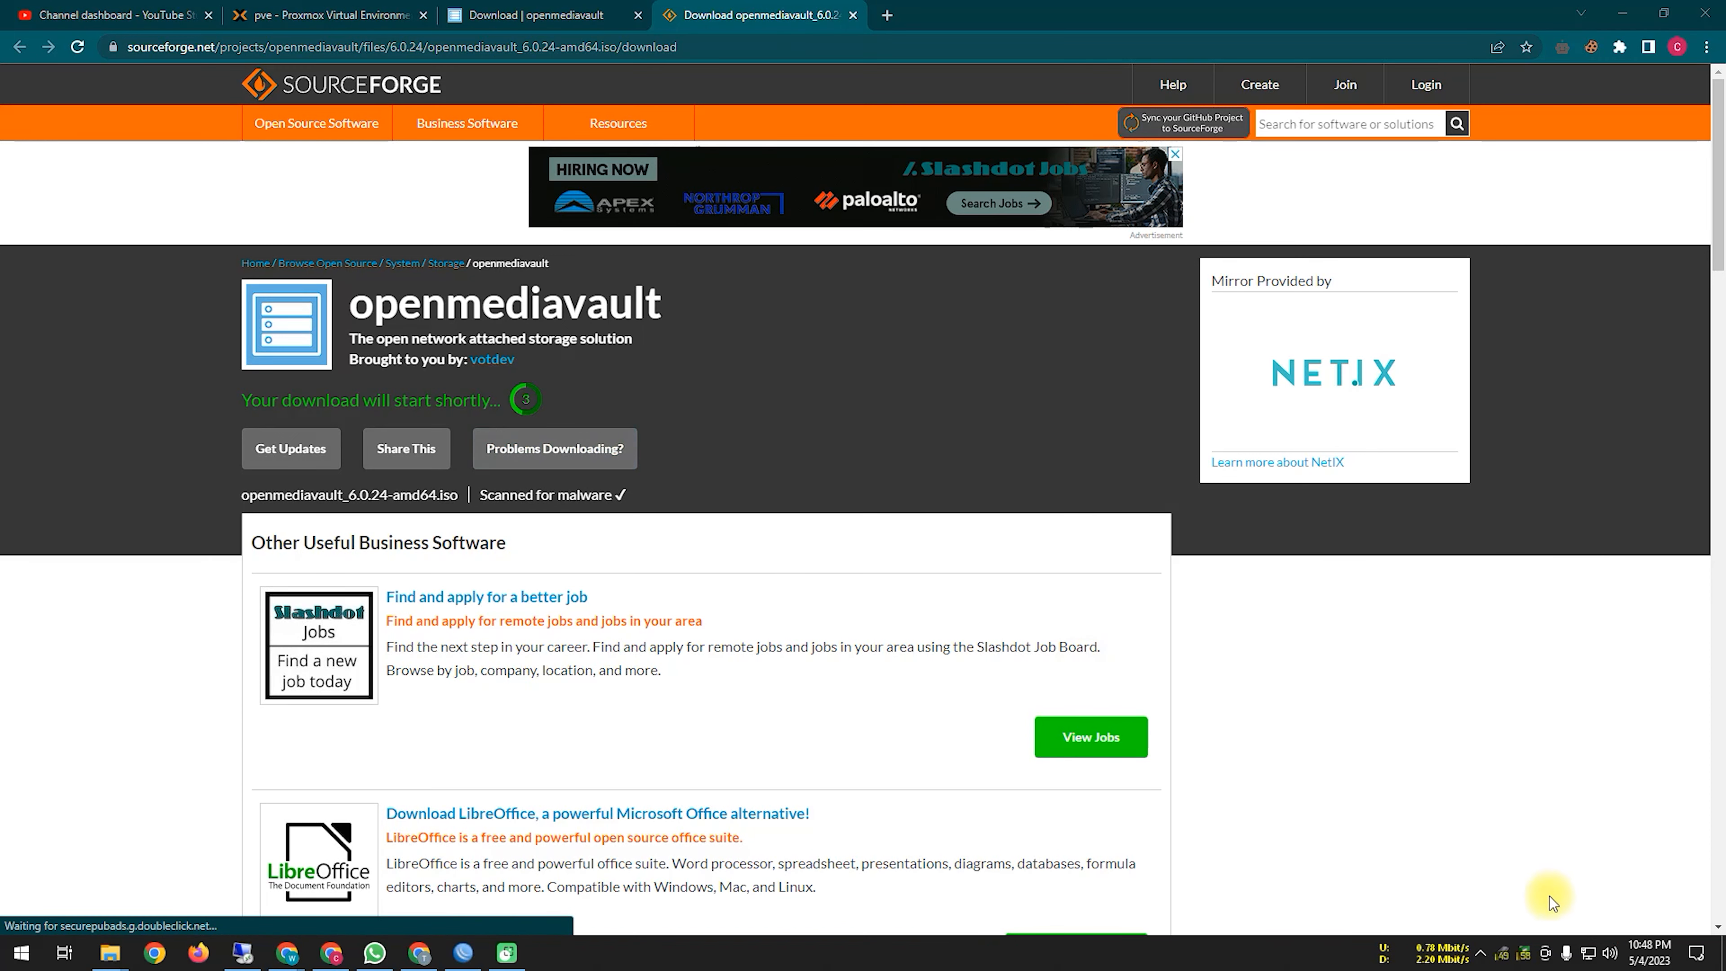
{"action": "left_click", "coordinate": [1537, 914]}
{"action": "mouse_move", "coordinate": [336, 384]}
{"action": "left_mouse_down"}
{"action": "mouse_move", "coordinate": [663, 400]}
{"action": "mouse_move", "coordinate": [272, 367]}
{"action": "mouse_move", "coordinate": [482, 400]}
{"action": "left_mouse_up"}
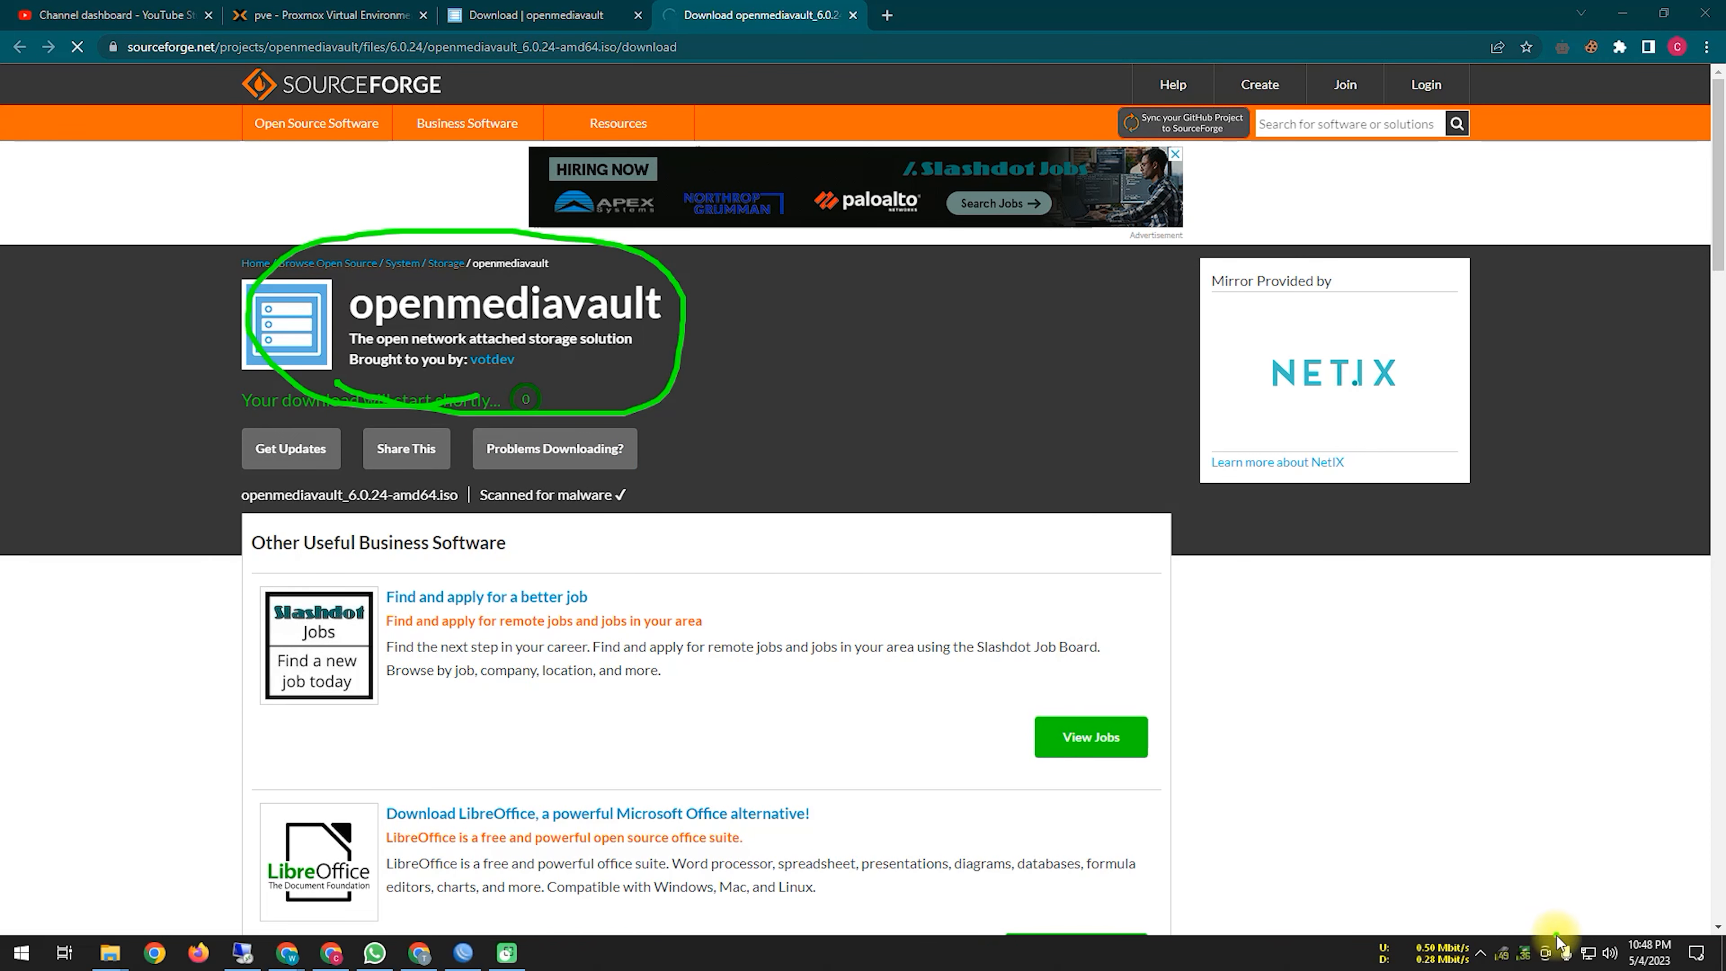
{"action": "left_click", "coordinate": [1540, 921]}
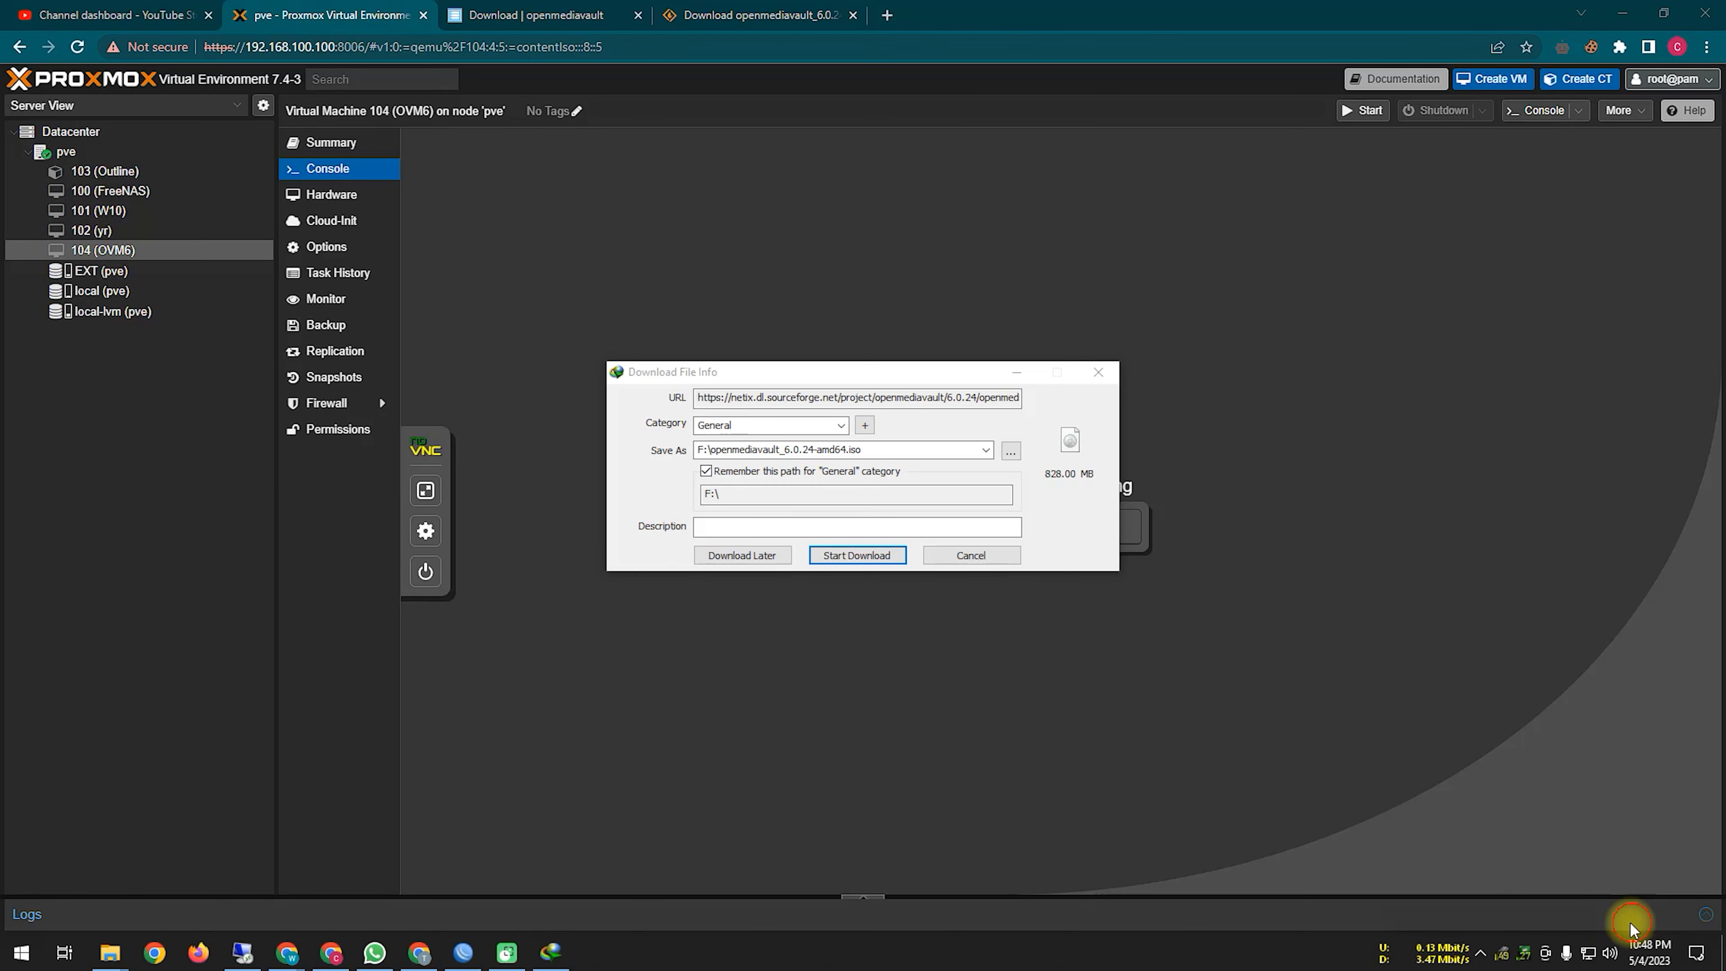
{"action": "left_click", "coordinate": [1538, 923]}
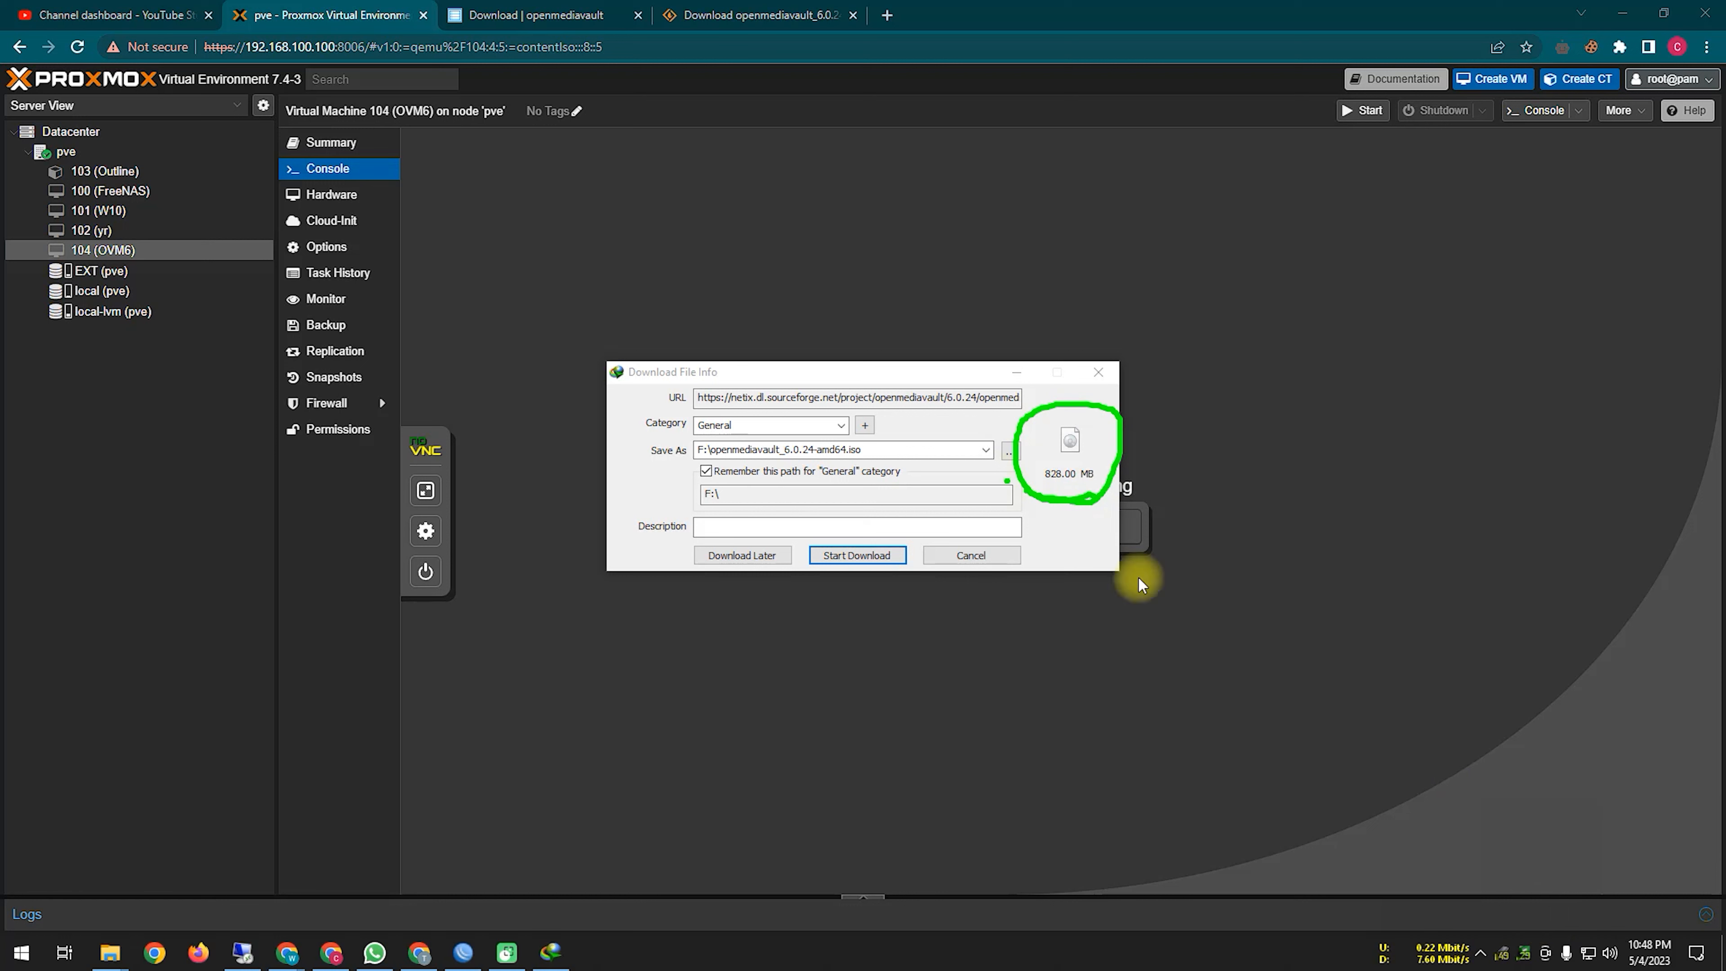
Step: Copy the ISO's SourceForge download URL from the IDM dialog and cancel the download
{"action": "left_click", "coordinate": [1541, 918]}
{"action": "right_click", "coordinate": [919, 397]}
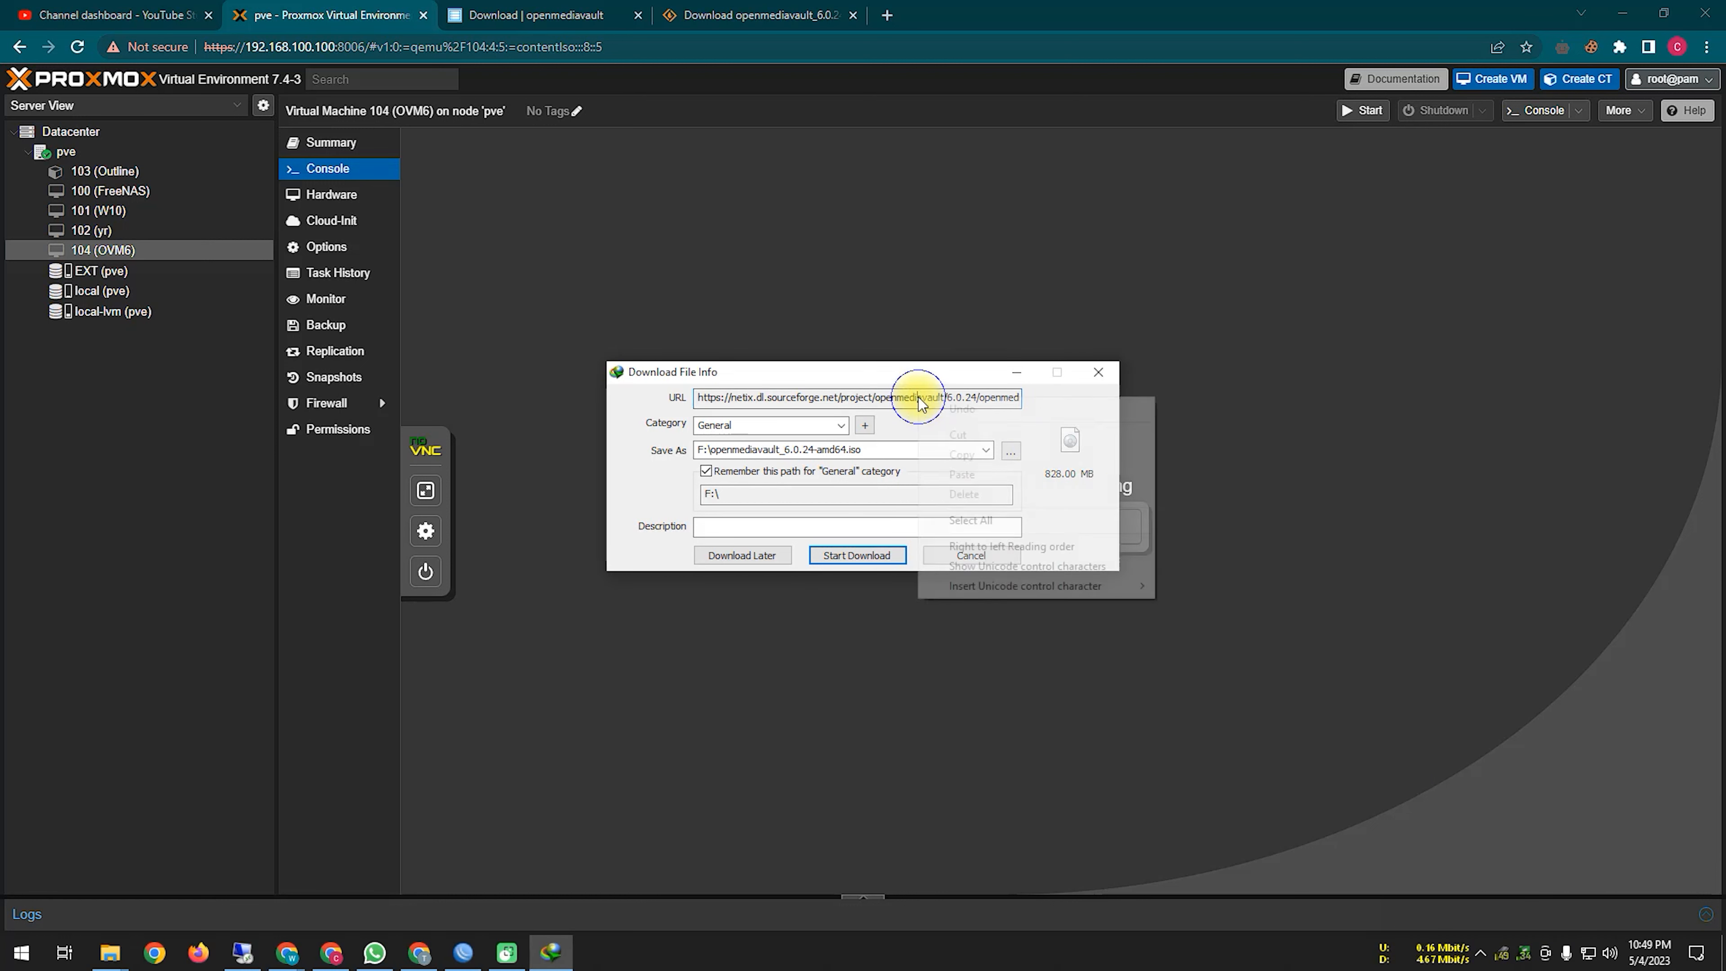
{"action": "left_click", "coordinate": [983, 517]}
{"action": "right_click", "coordinate": [975, 394]}
{"action": "left_click", "coordinate": [1020, 447]}
{"action": "left_click", "coordinate": [972, 555]}
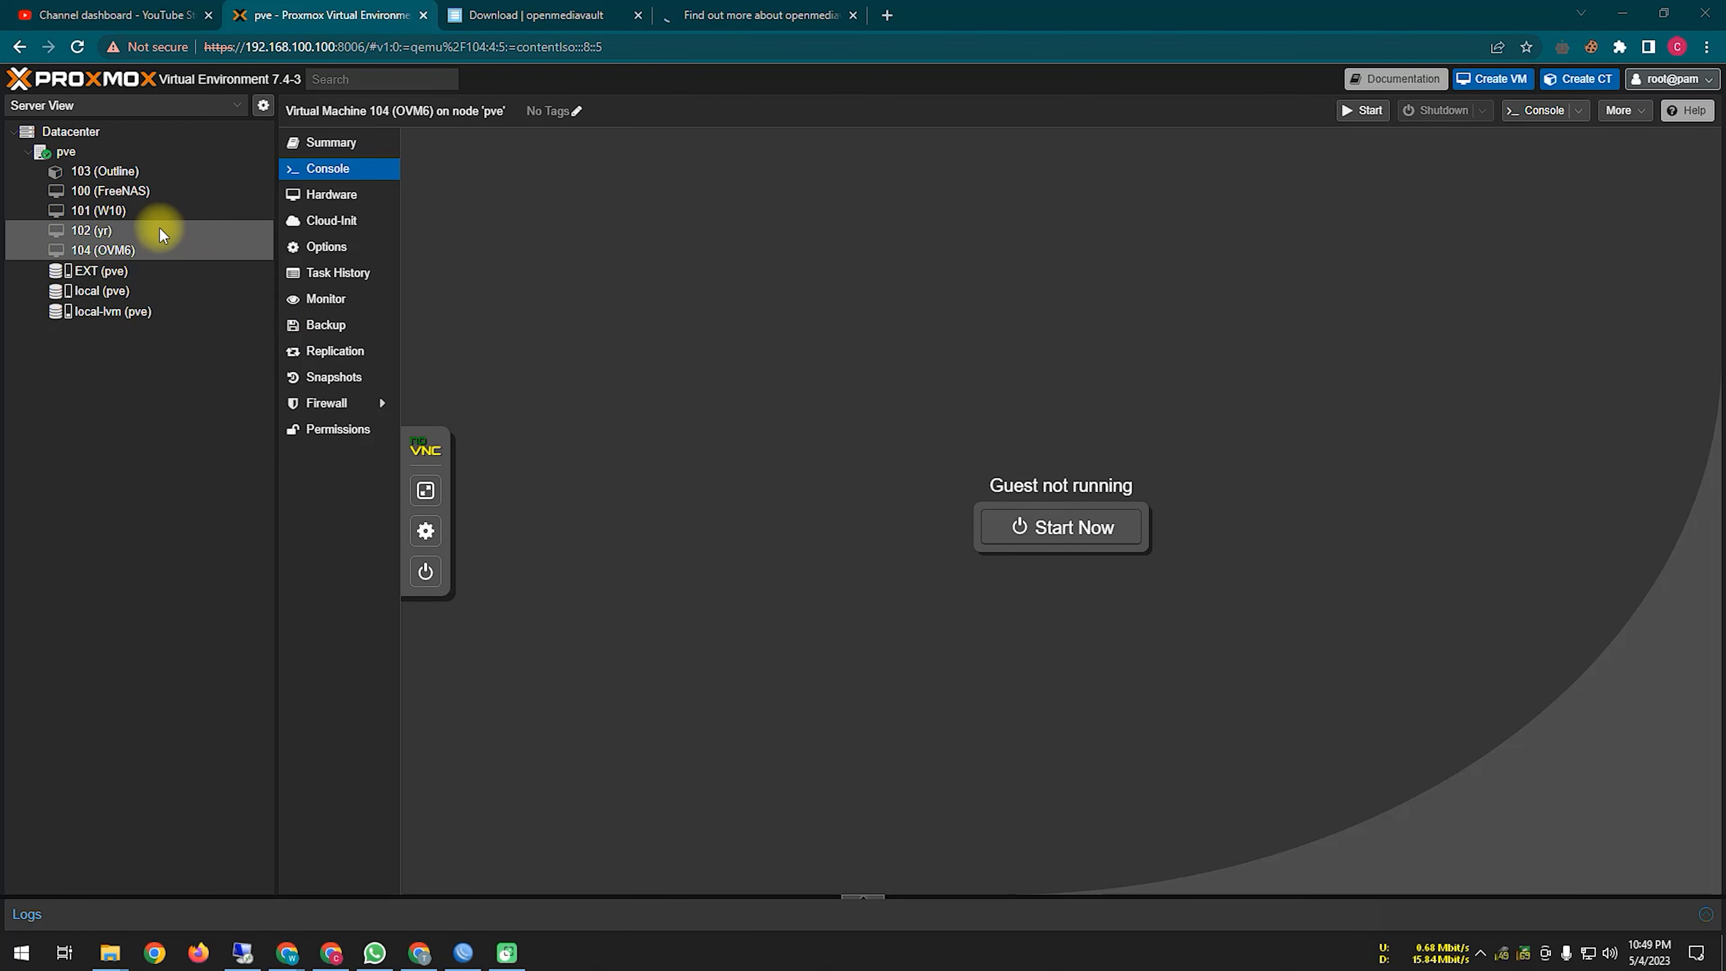
Step: Have EXT storage download openmediavault_6.0.24-amd64.iso from the pasted URL into its ISO Images
{"action": "left_click", "coordinate": [131, 270]}
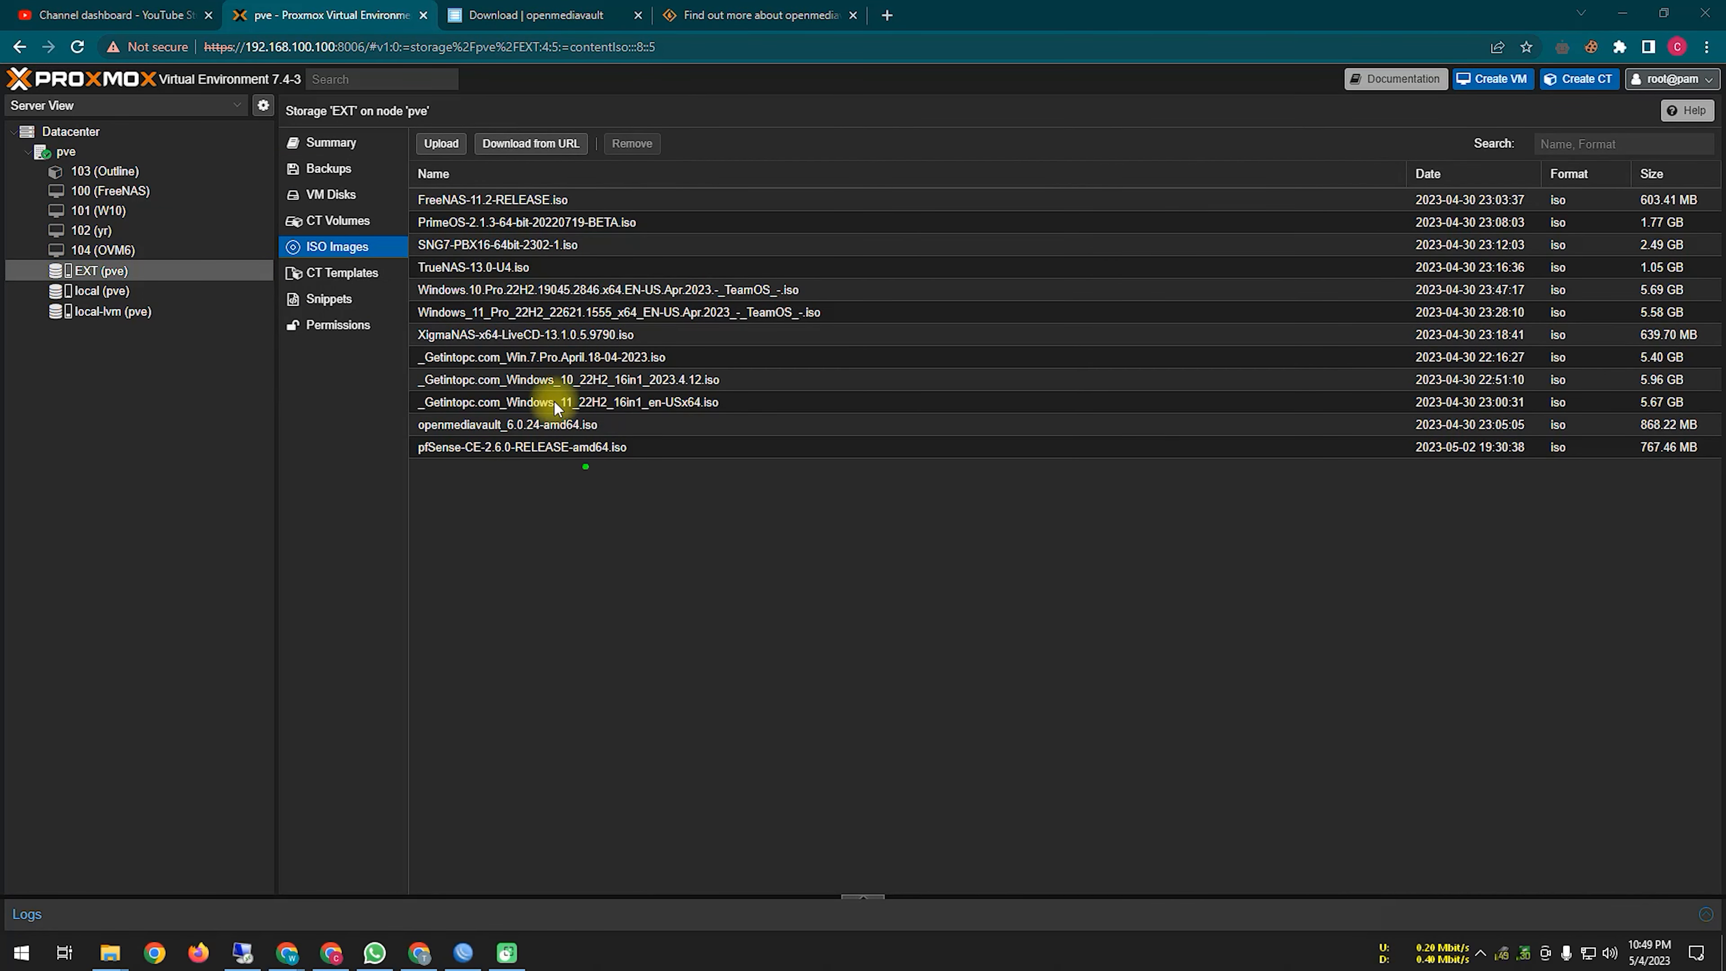
{"action": "left_click_drag", "start_coordinate": [540, 166], "coordinate": [611, 290]}
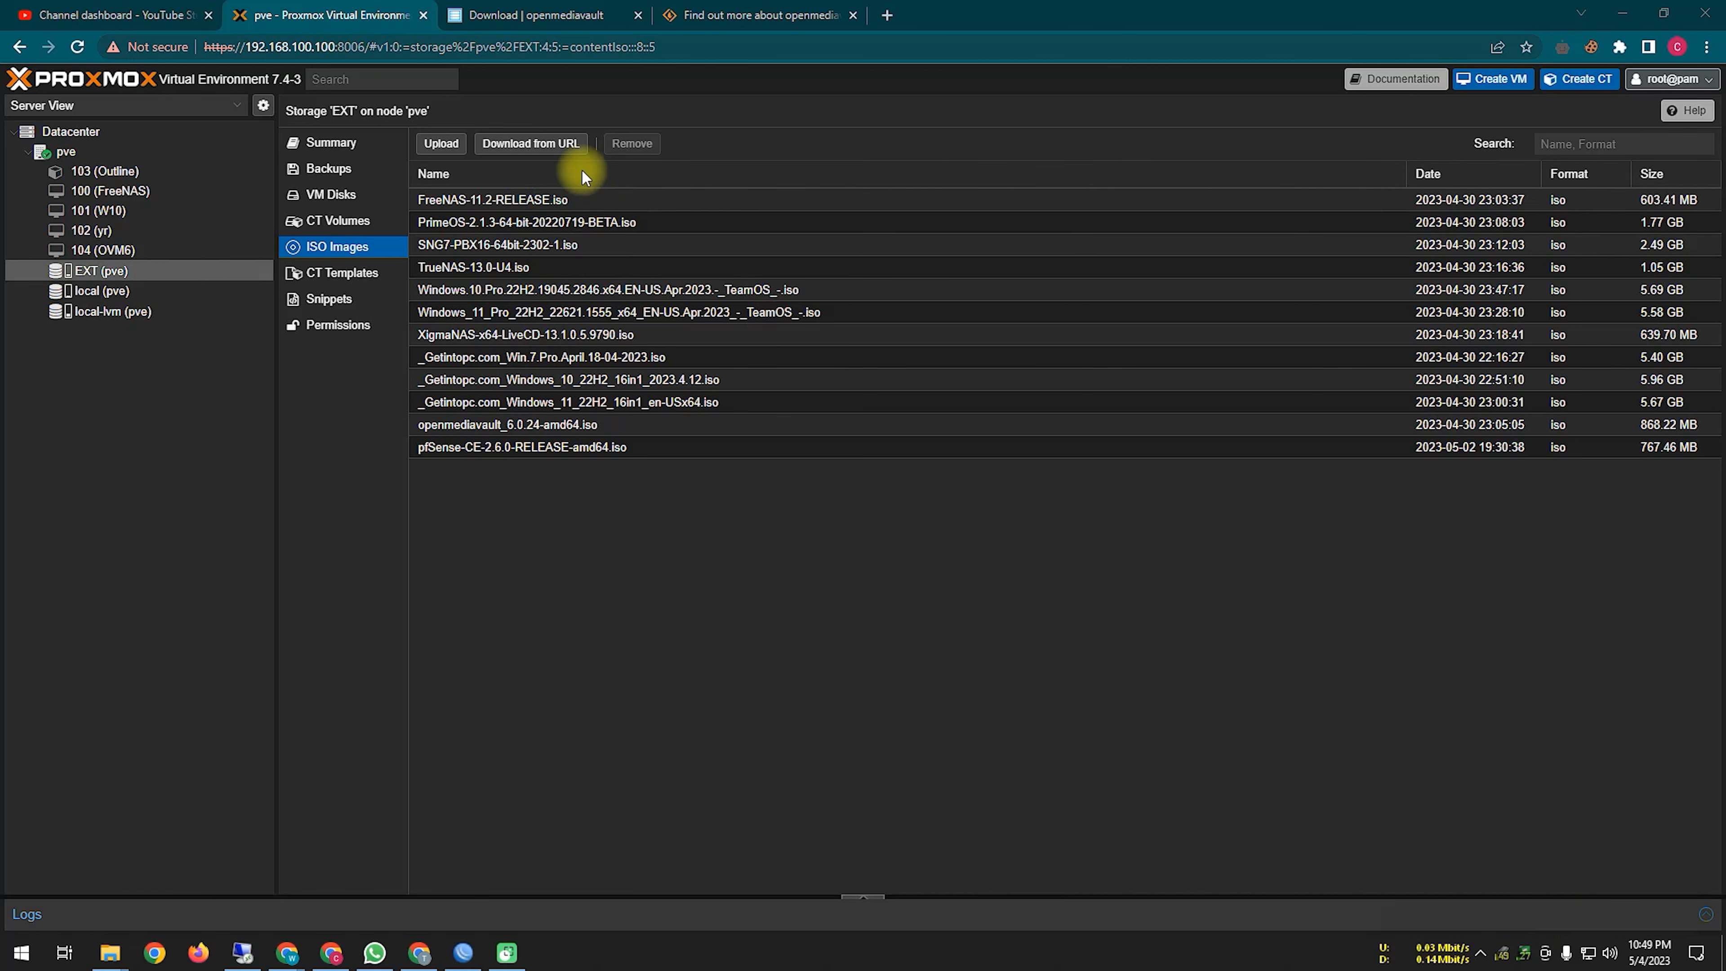
{"action": "left_click", "coordinate": [559, 143]}
{"action": "right_click", "coordinate": [852, 433]}
{"action": "left_click", "coordinate": [899, 571]}
{"action": "left_click", "coordinate": [1085, 433]}
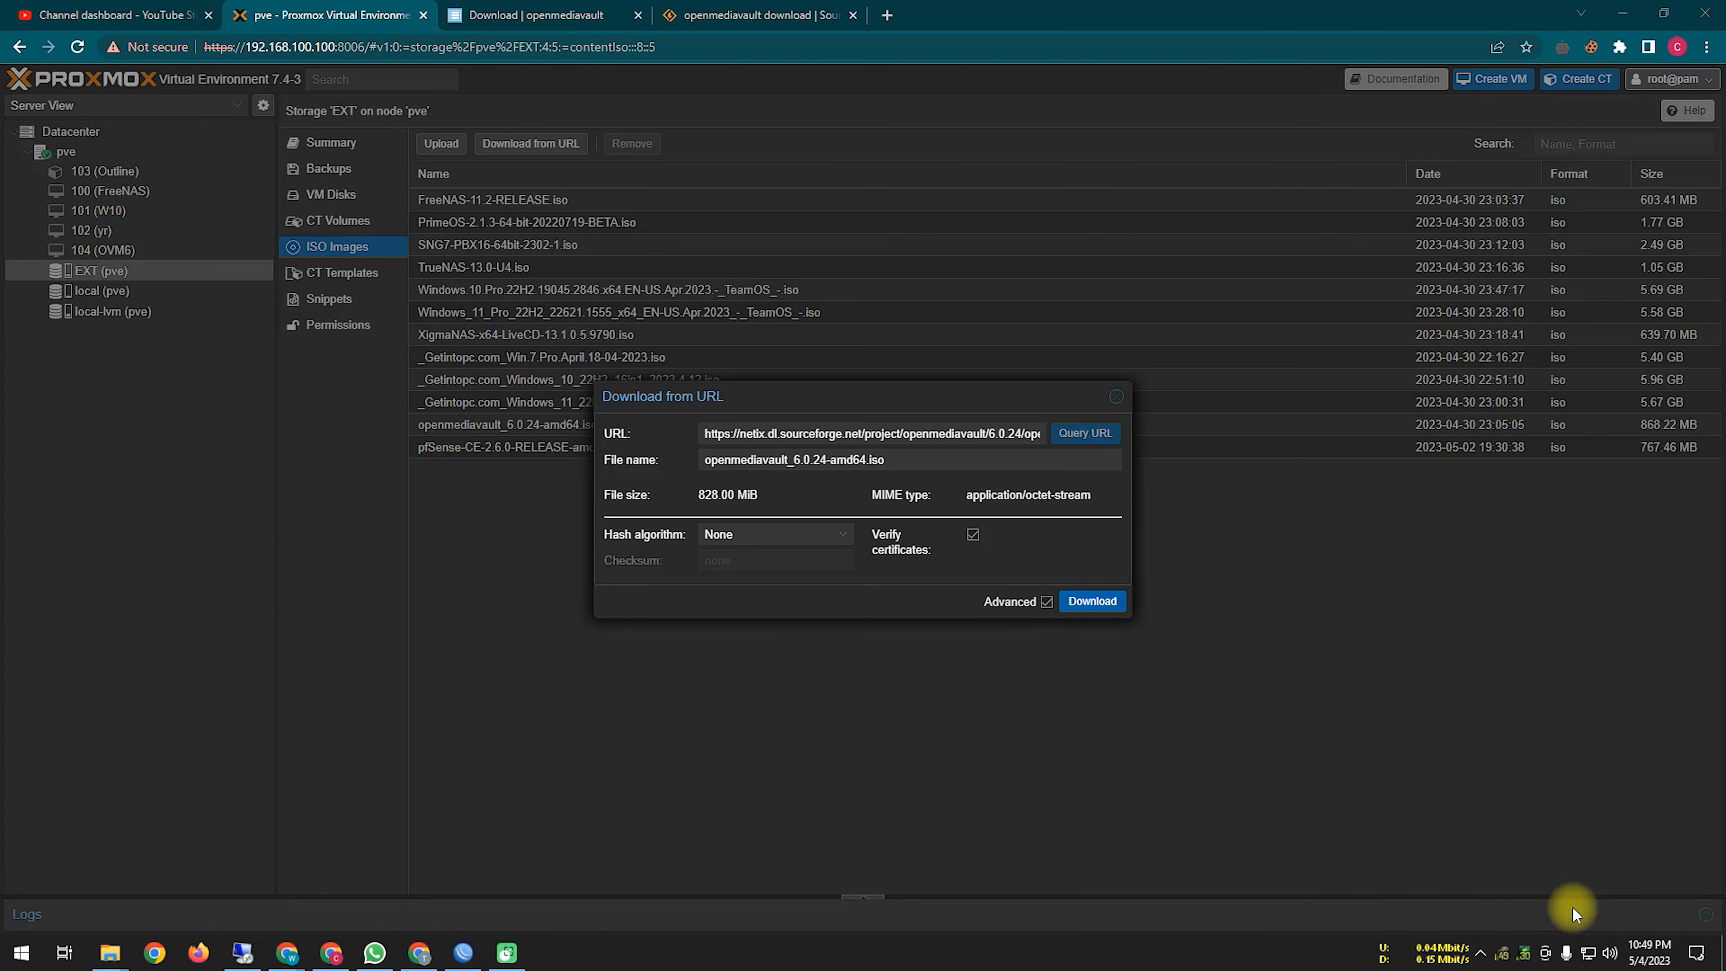
{"action": "left_click", "coordinate": [1119, 400]}
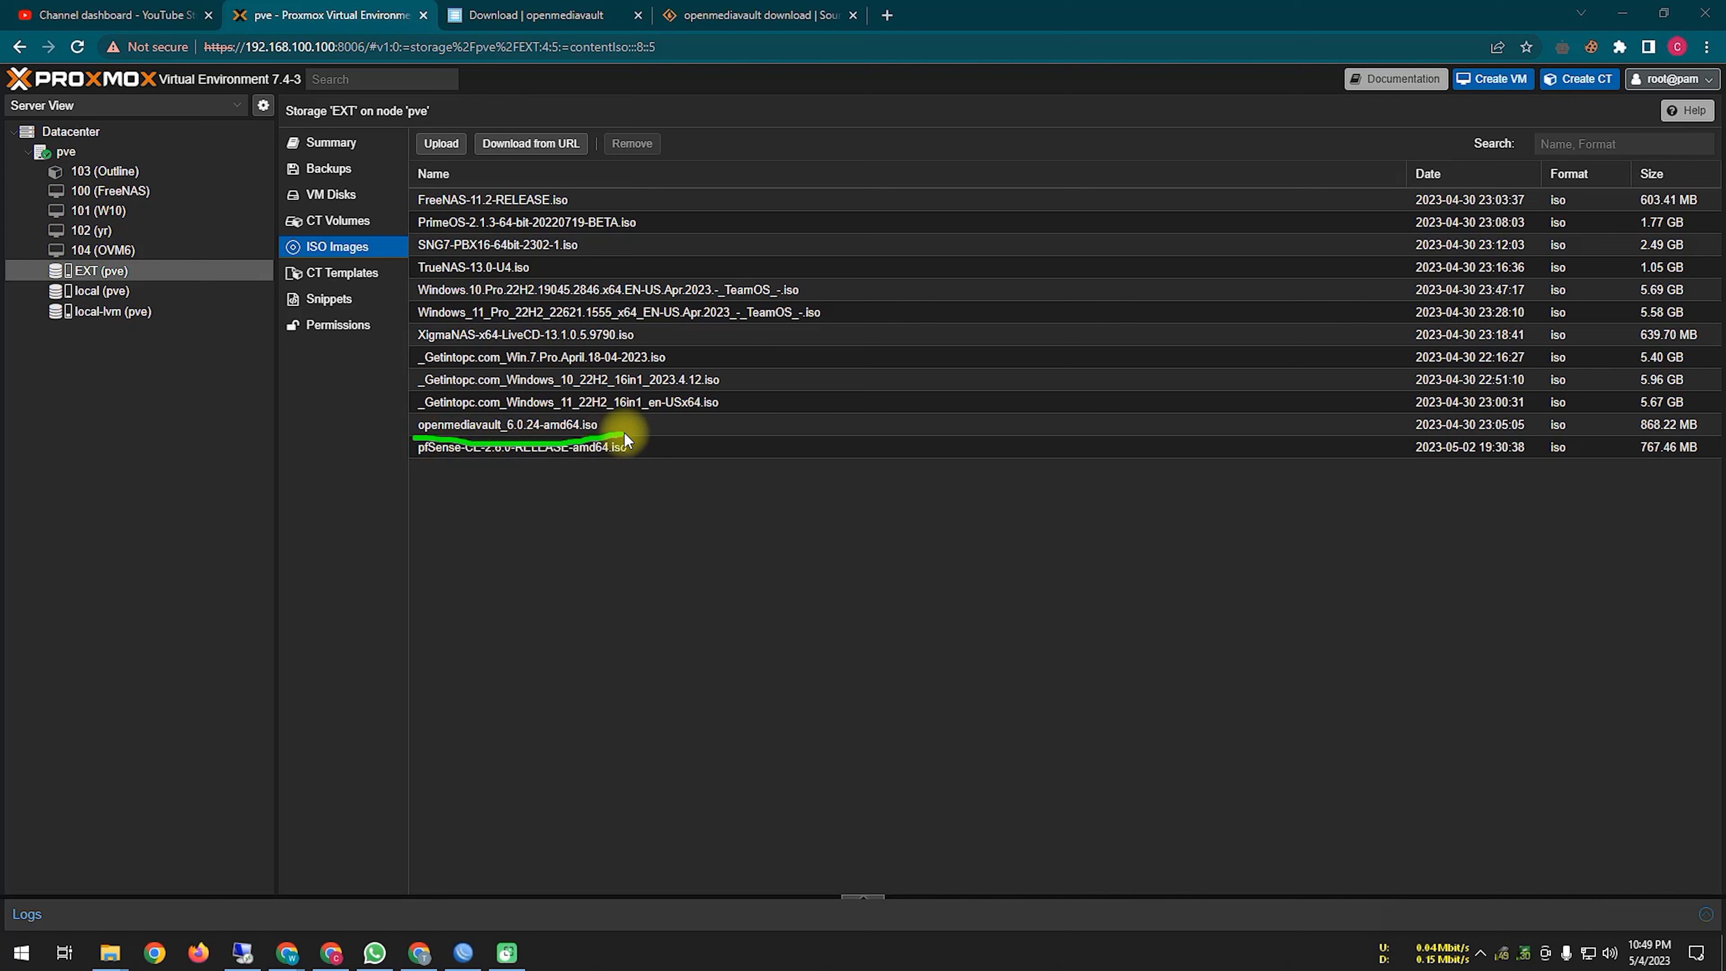
{"action": "mouse_move", "coordinate": [633, 431]}
{"action": "left_mouse_down"}
{"action": "mouse_move", "coordinate": [1285, 435]}
{"action": "mouse_move", "coordinate": [1380, 454]}
{"action": "left_mouse_up"}
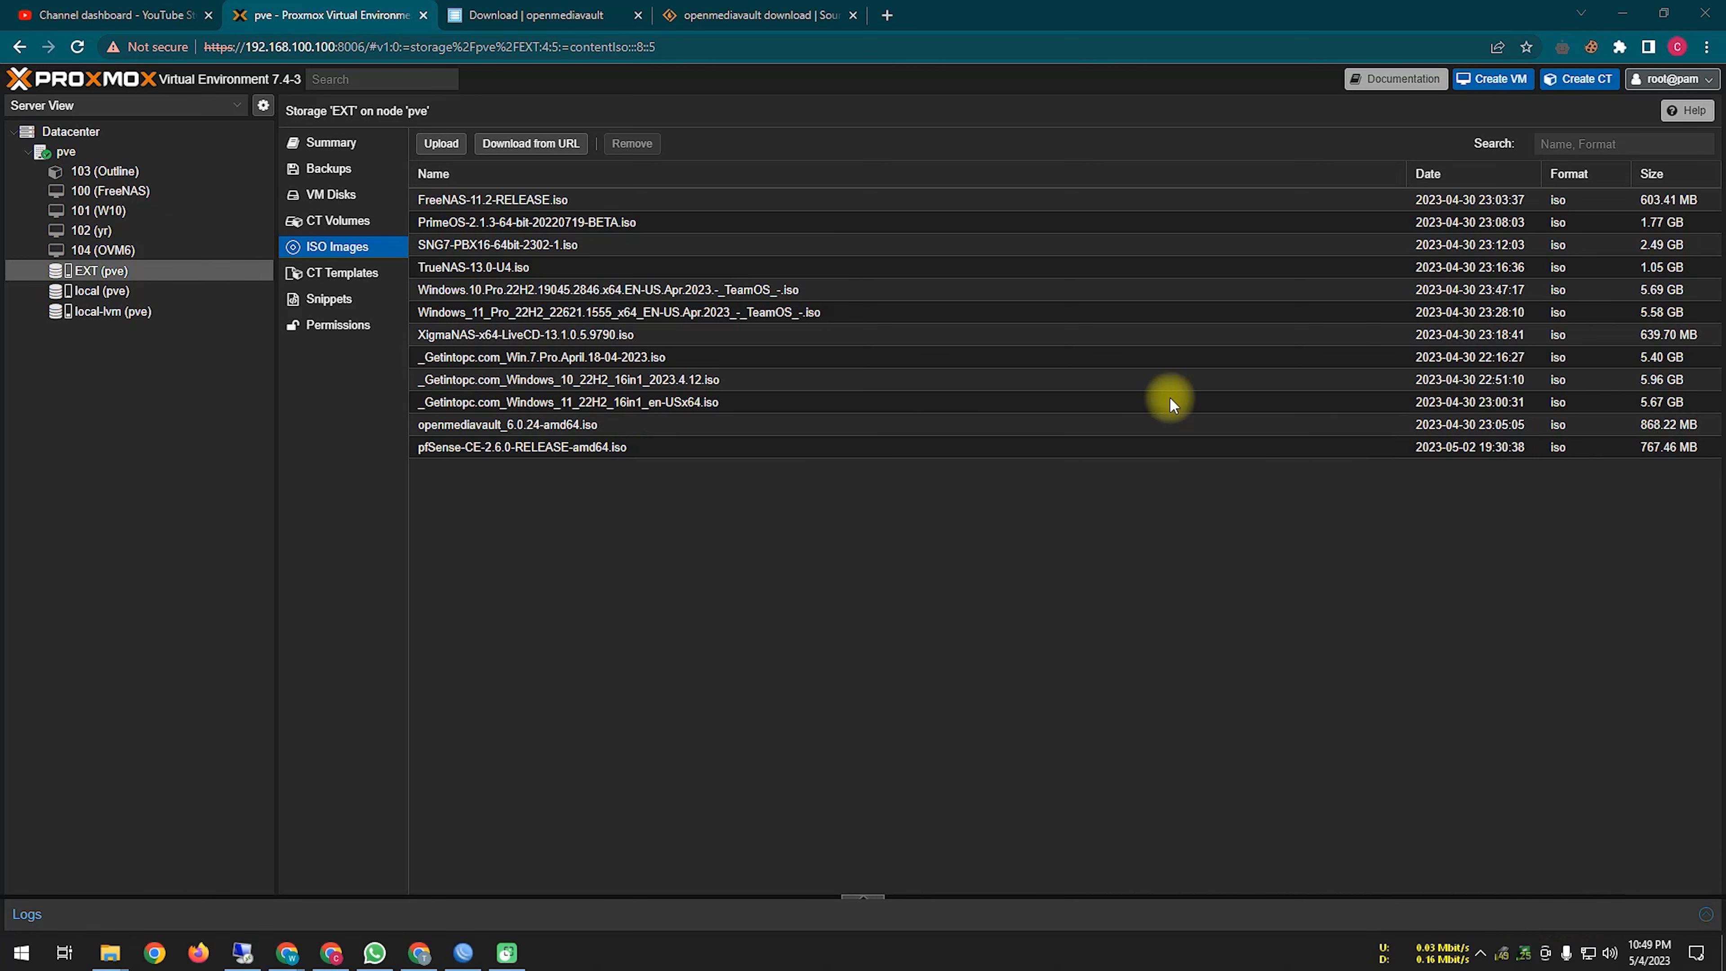
{"action": "left_click", "coordinate": [1499, 79]}
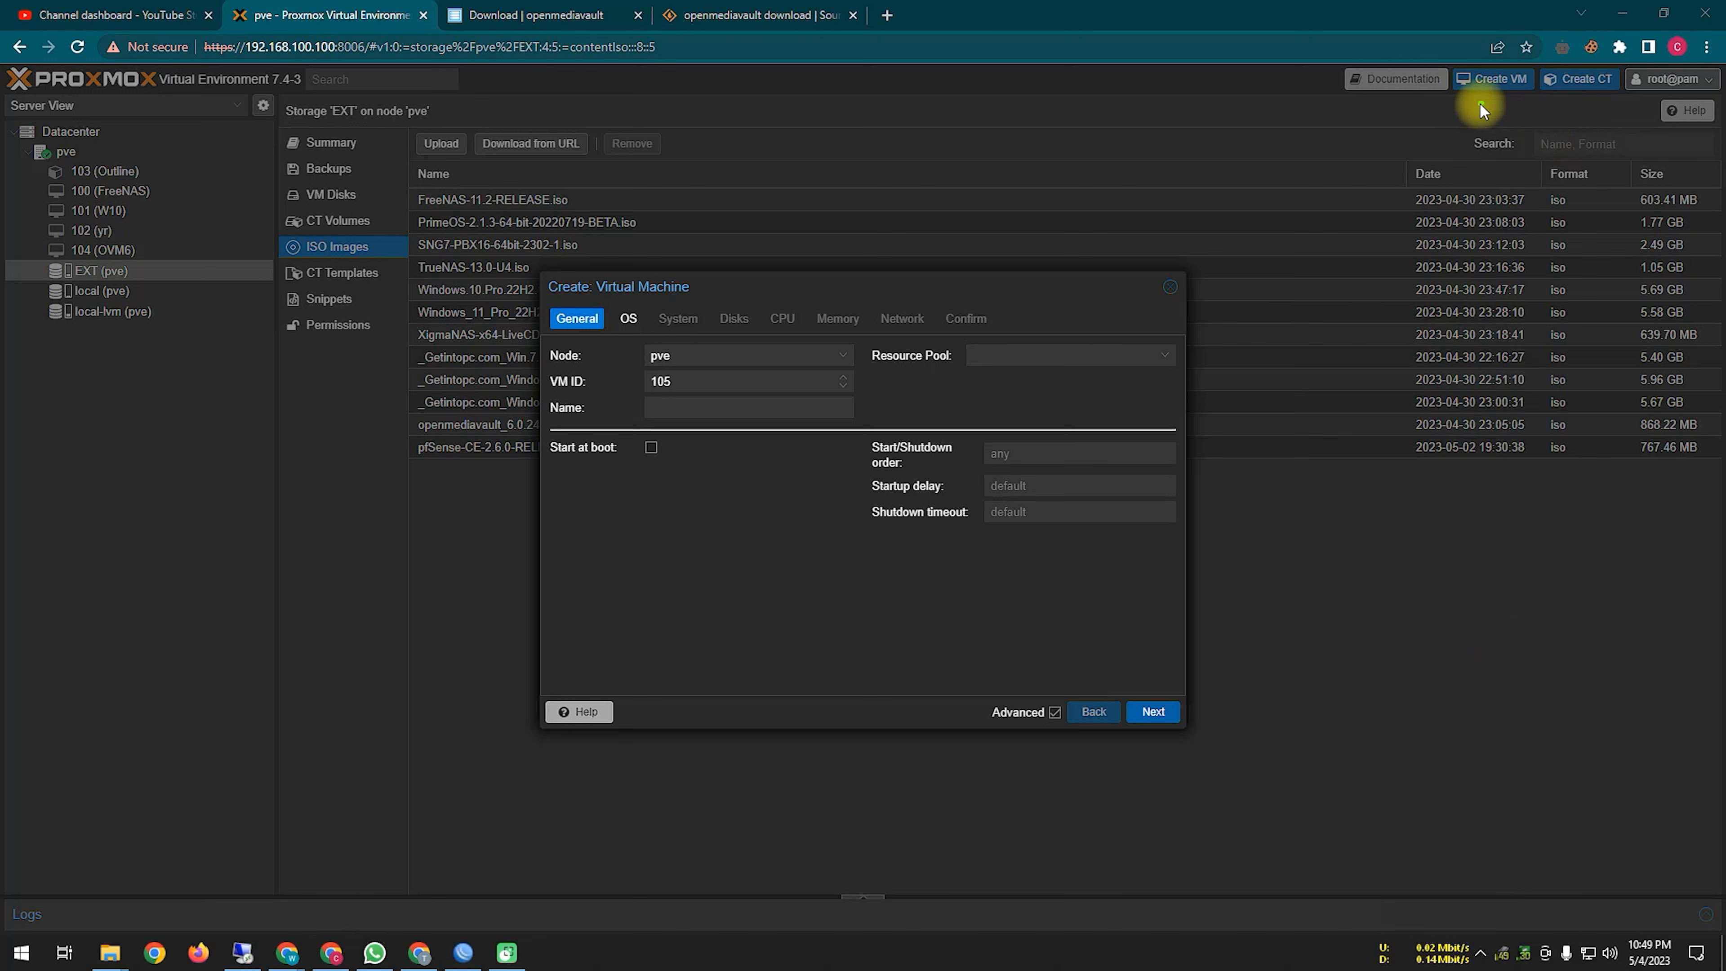
Step: Name VM 105 'OMV-6' and select openmediavault_6.0.24-amd64.iso from EXT as its install image
{"action": "mouse_move", "coordinate": [1446, 135]}
{"action": "left_mouse_down"}
{"action": "mouse_move", "coordinate": [1483, 95]}
{"action": "mouse_move", "coordinate": [1558, 162]}
{"action": "left_mouse_up"}
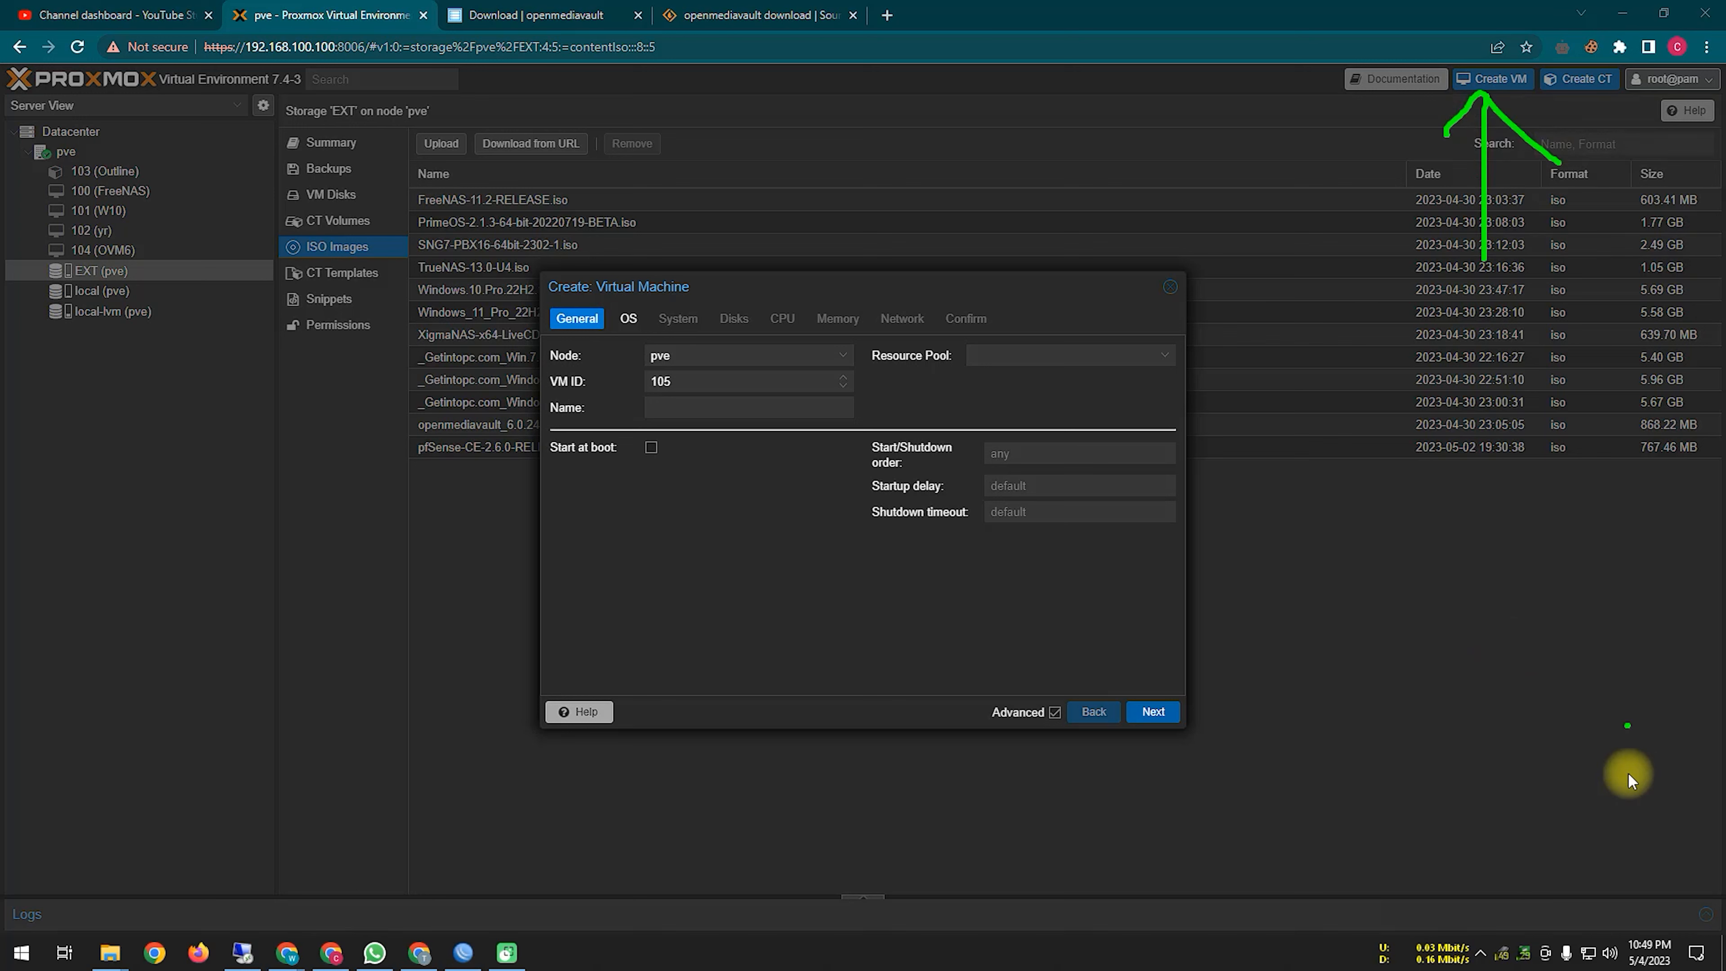
{"action": "left_click", "coordinate": [718, 408]}
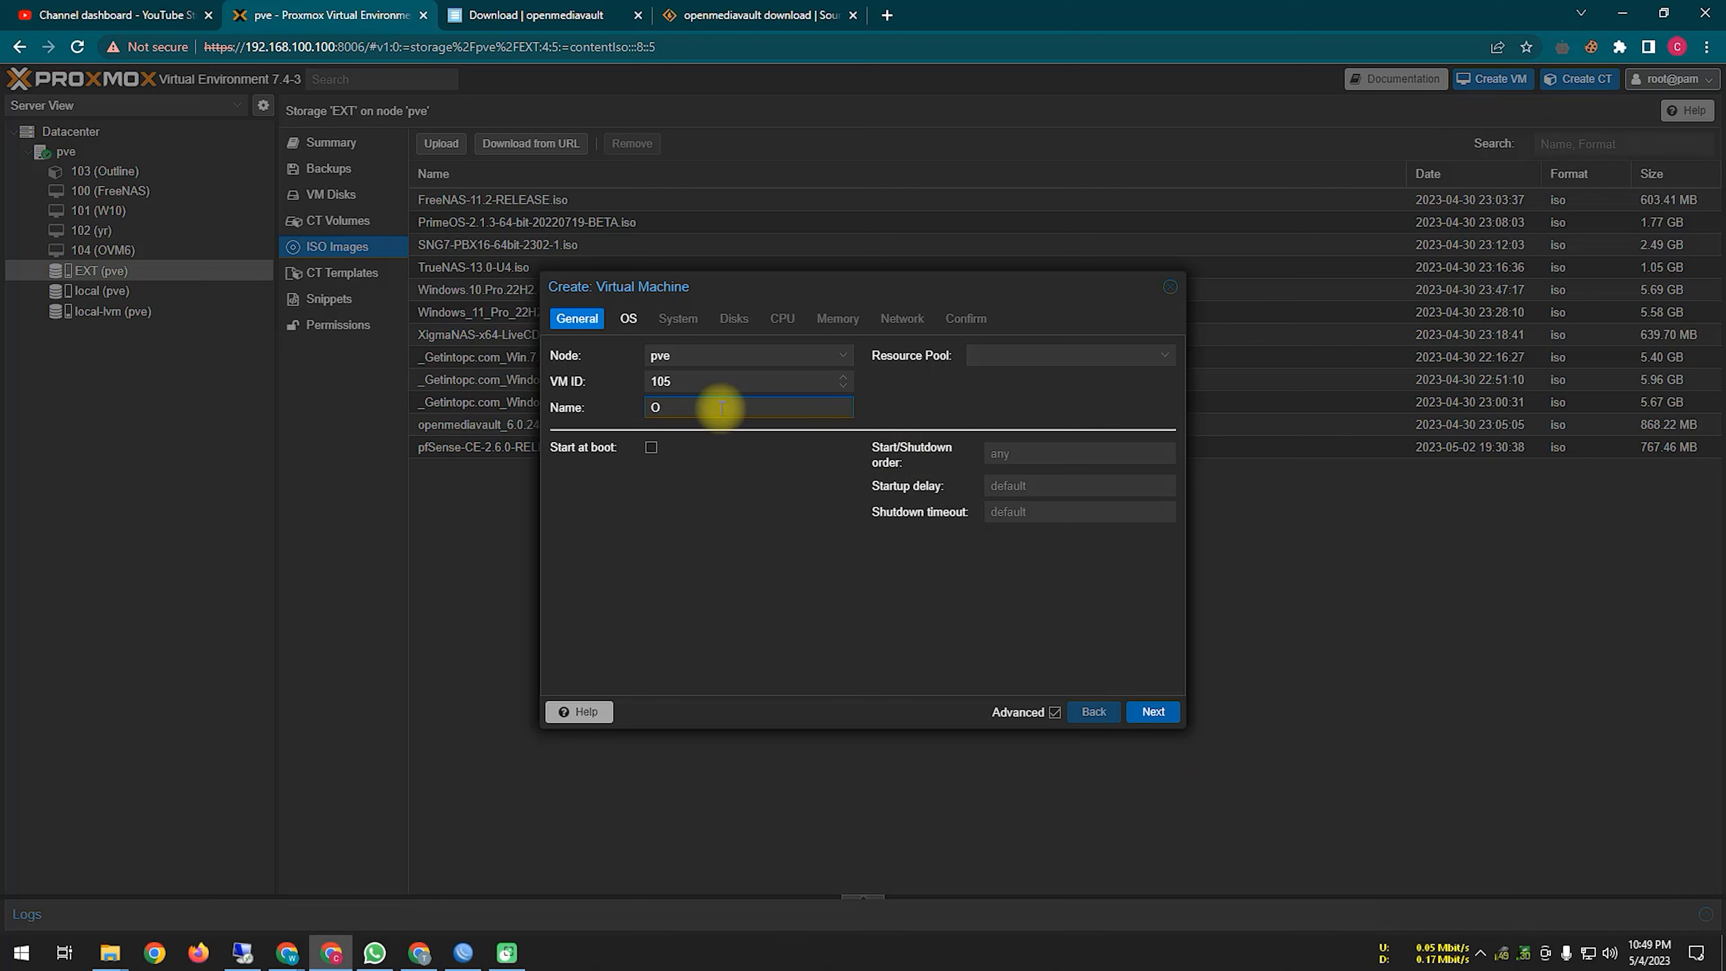
{"action": "type", "text": "OMV"}
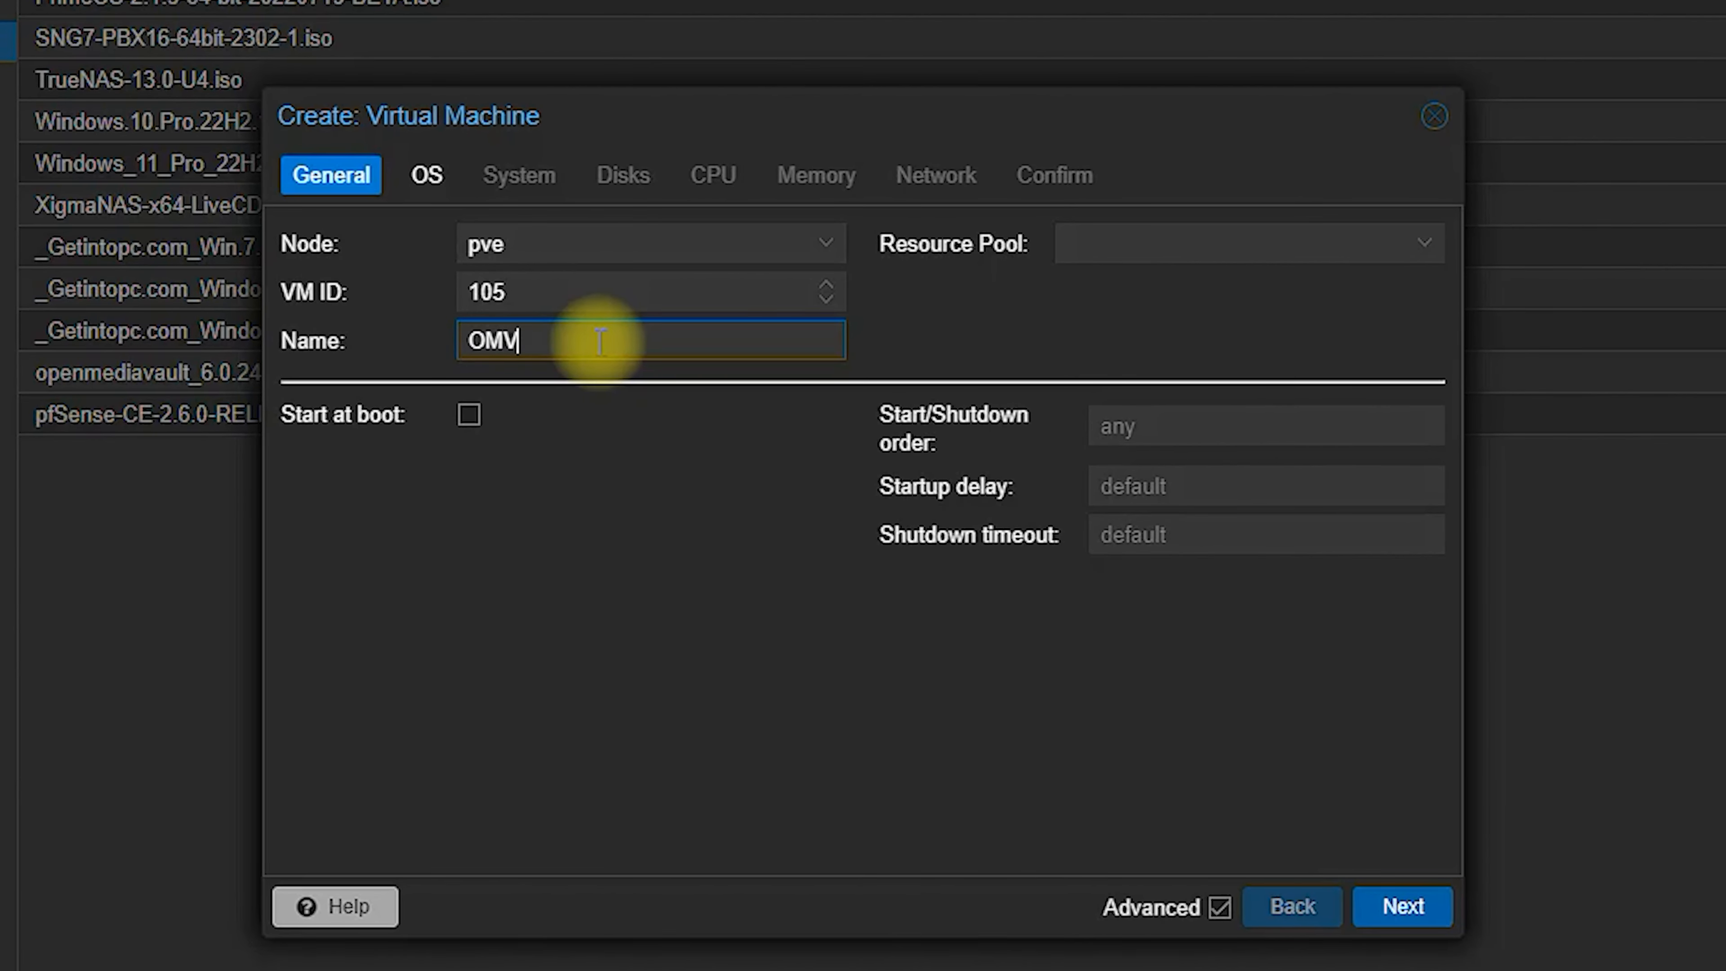
{"action": "type", "text": "-6"}
{"action": "left_click", "coordinate": [1397, 918]}
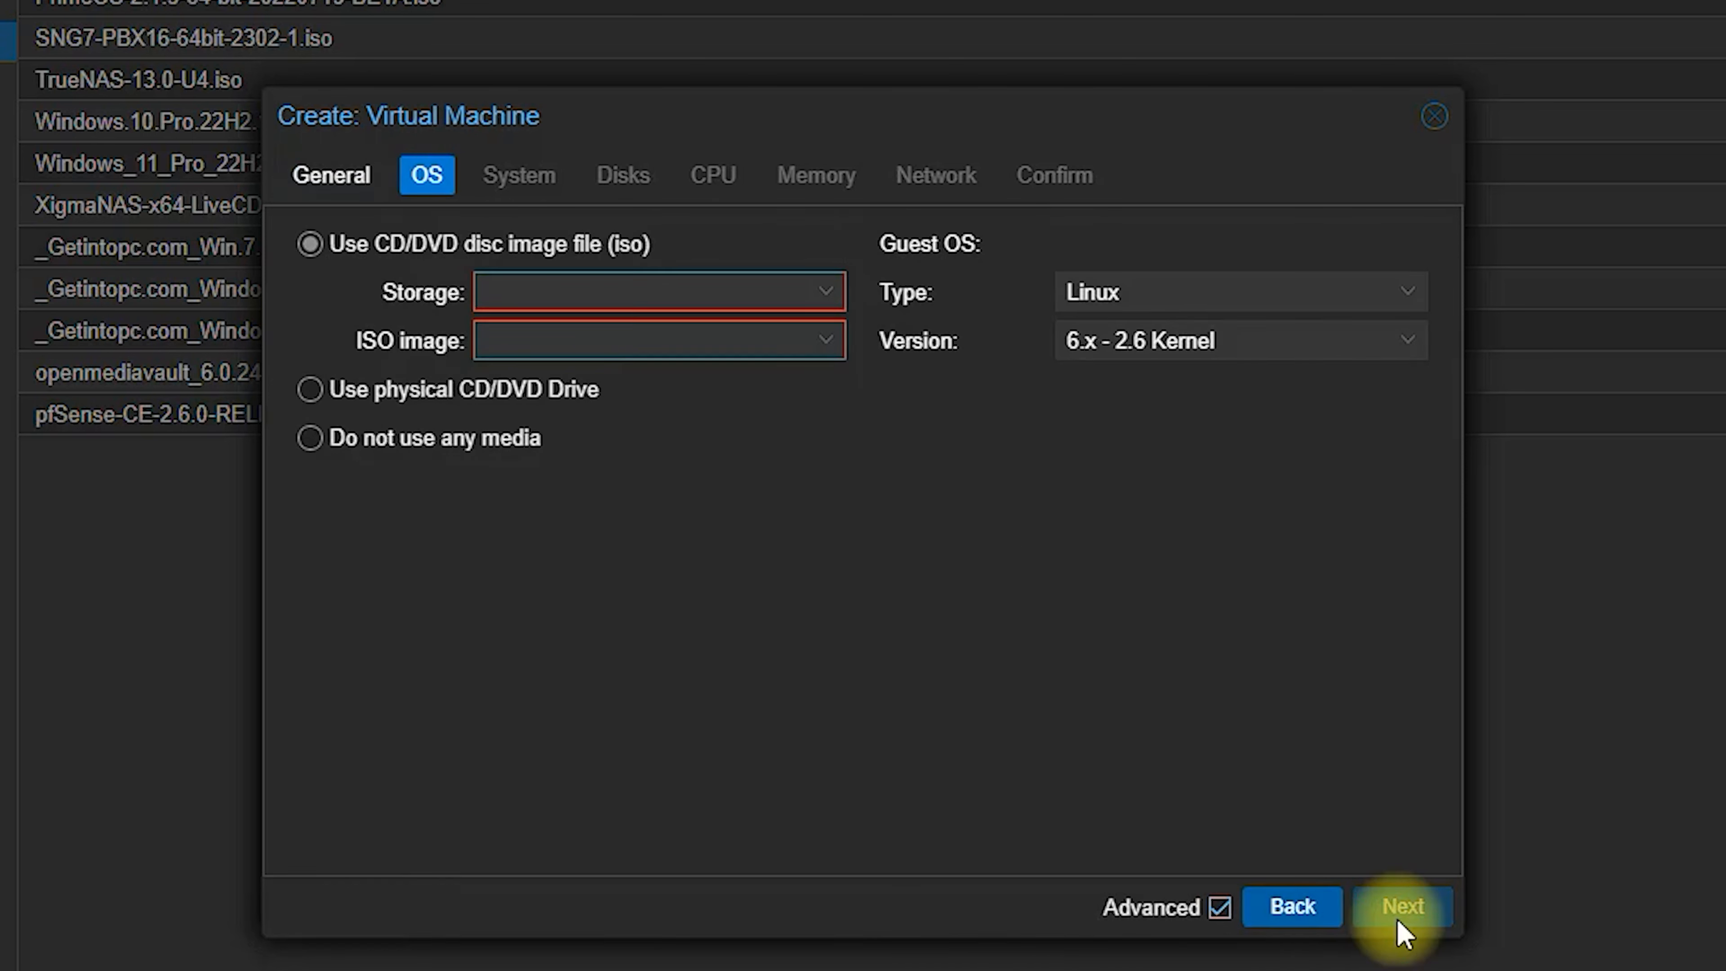
{"action": "left_click", "coordinate": [823, 350]}
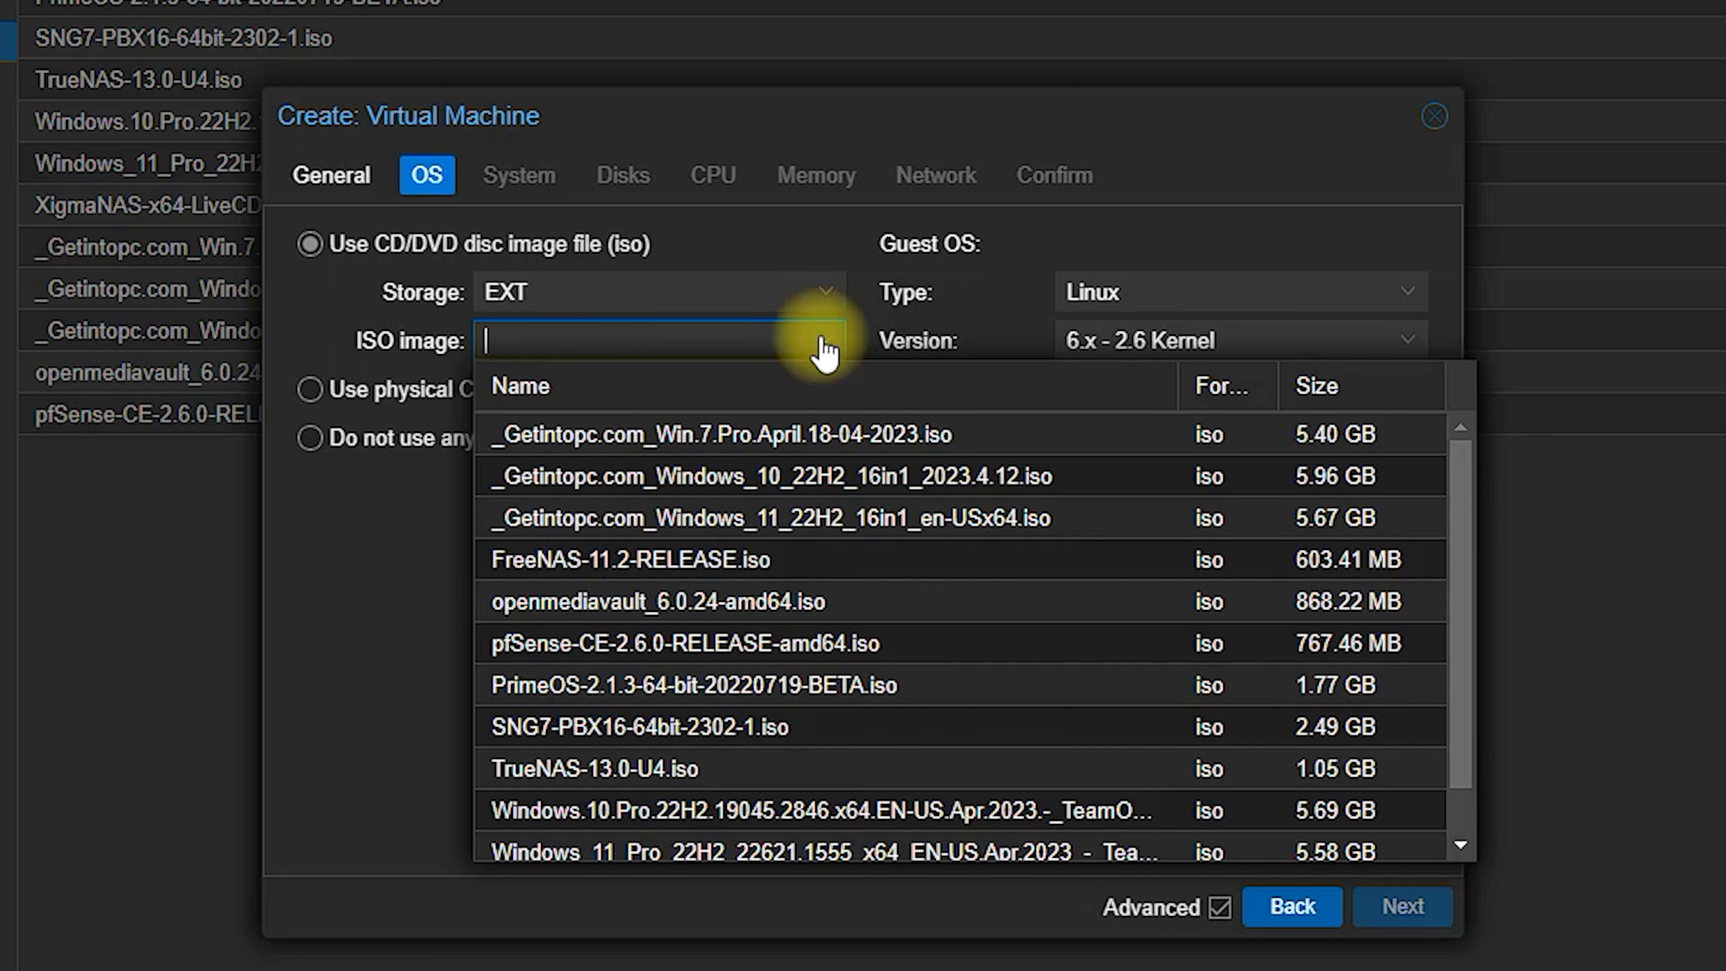
{"action": "left_click", "coordinate": [856, 611]}
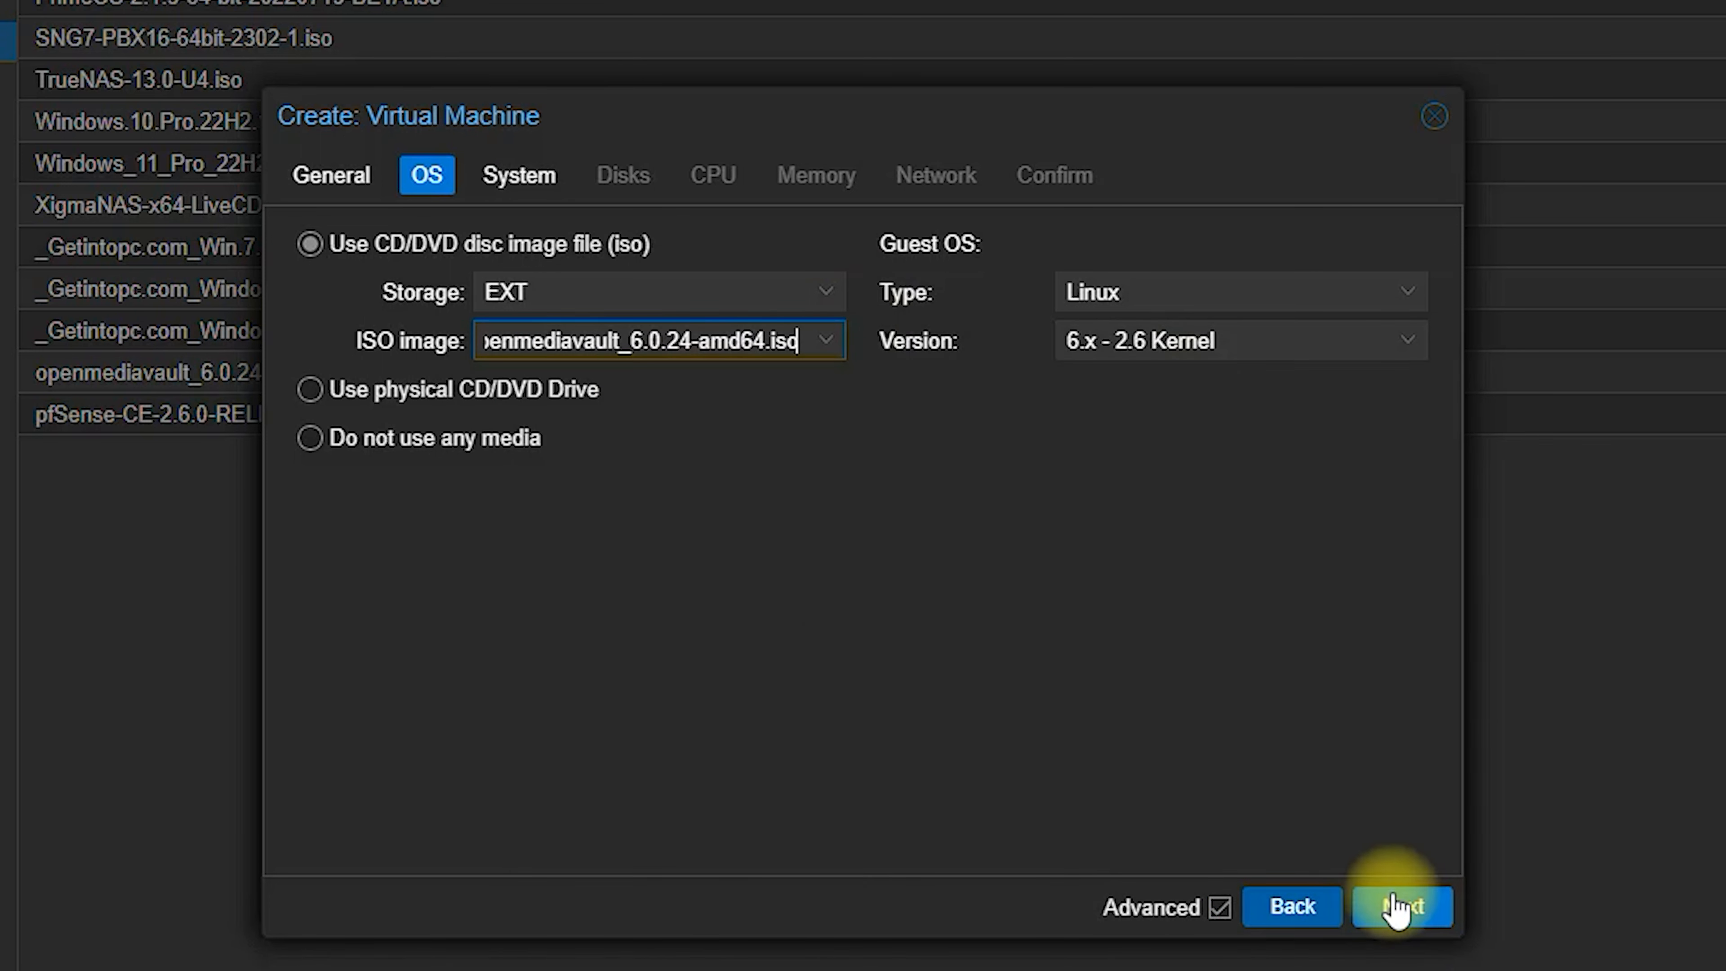
Step: Keep default system, 32 GiB disk, CPU, 2048 MiB memory and network settings
{"action": "left_click", "coordinate": [1399, 911]}
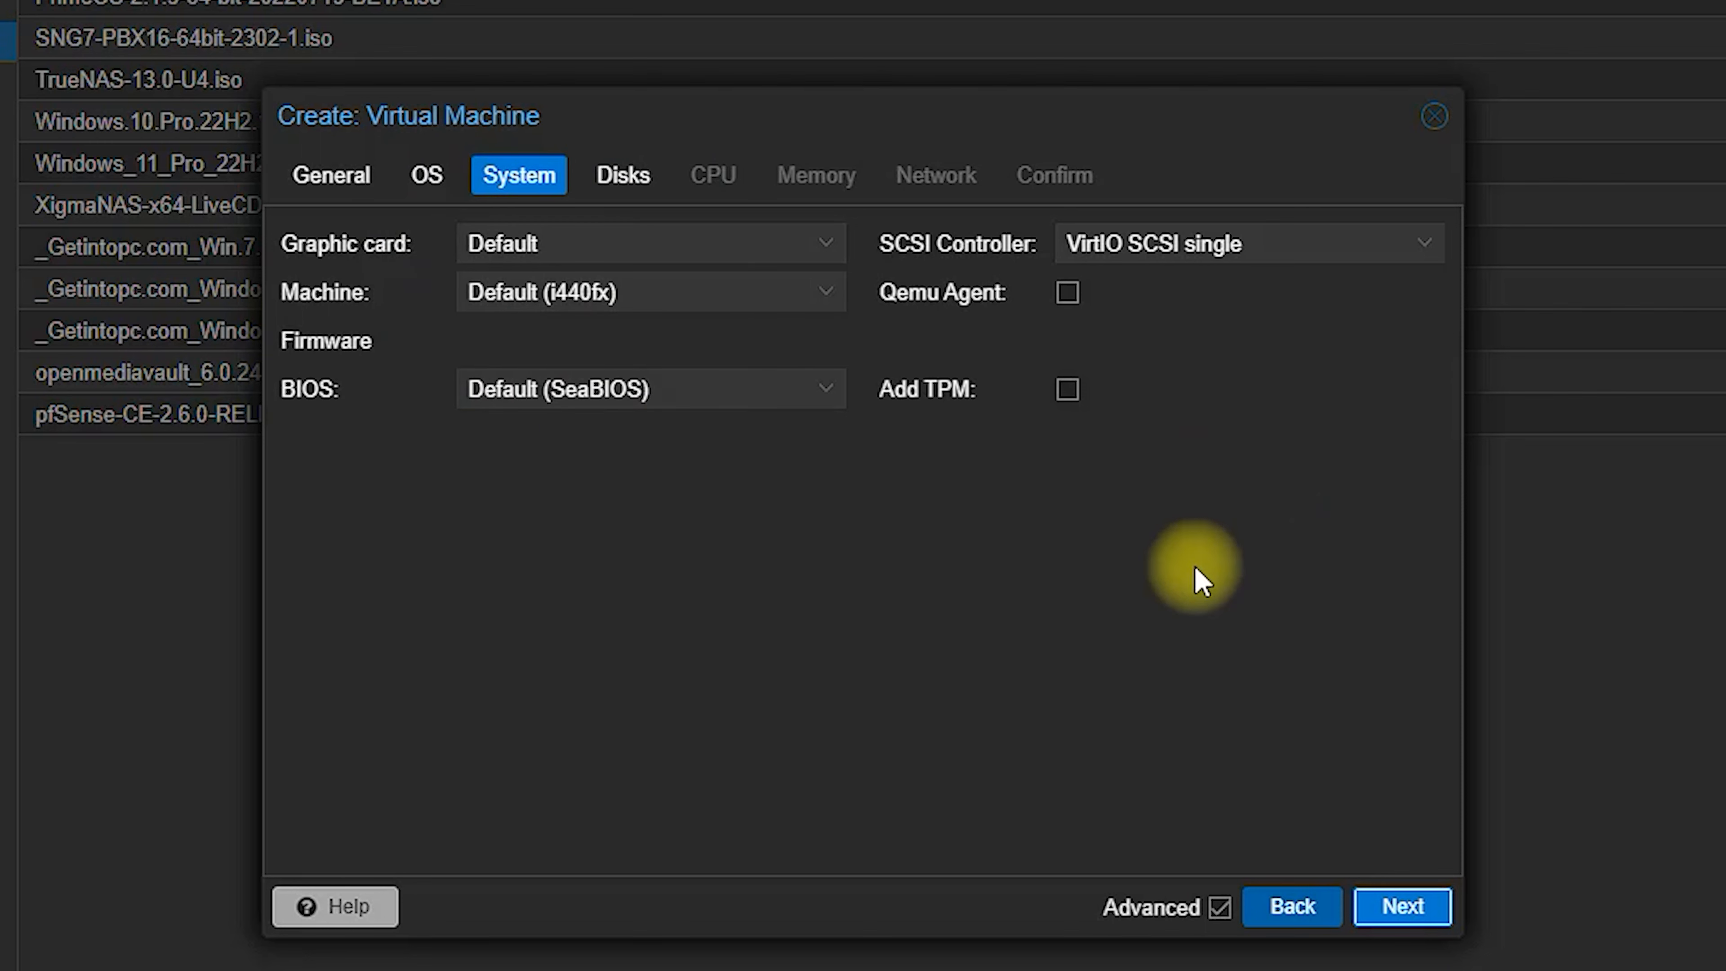
{"action": "left_click", "coordinate": [1399, 930]}
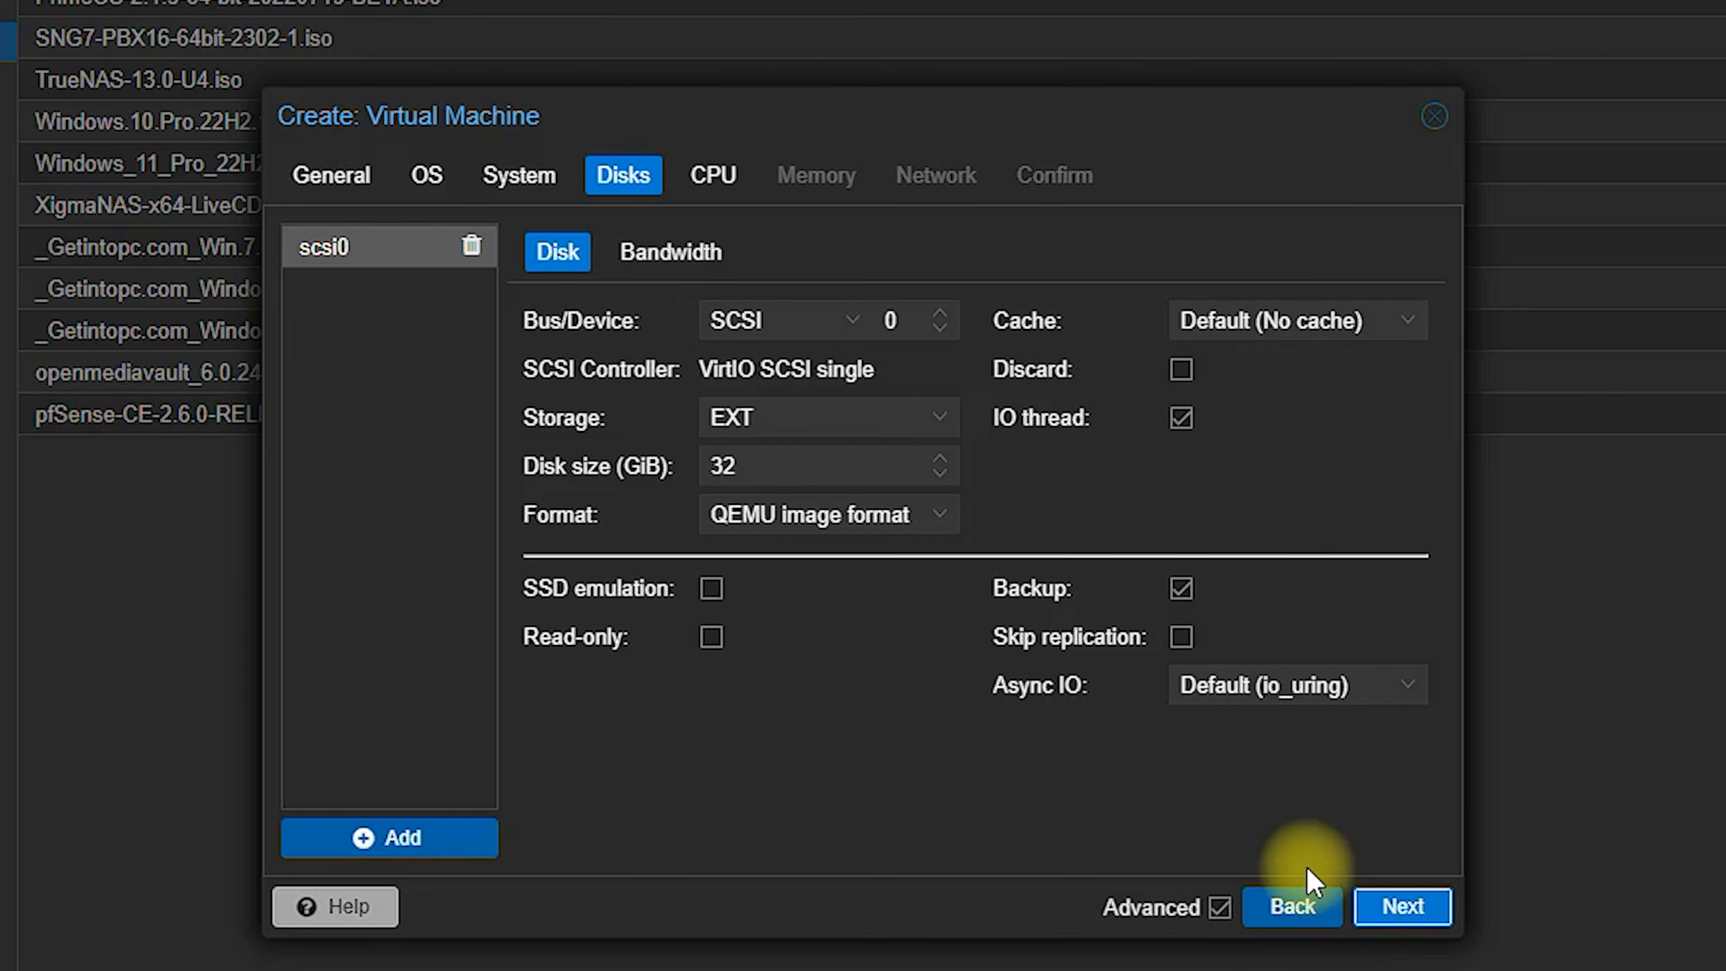
{"action": "left_click", "coordinate": [1412, 926]}
{"action": "left_click", "coordinate": [1411, 925]}
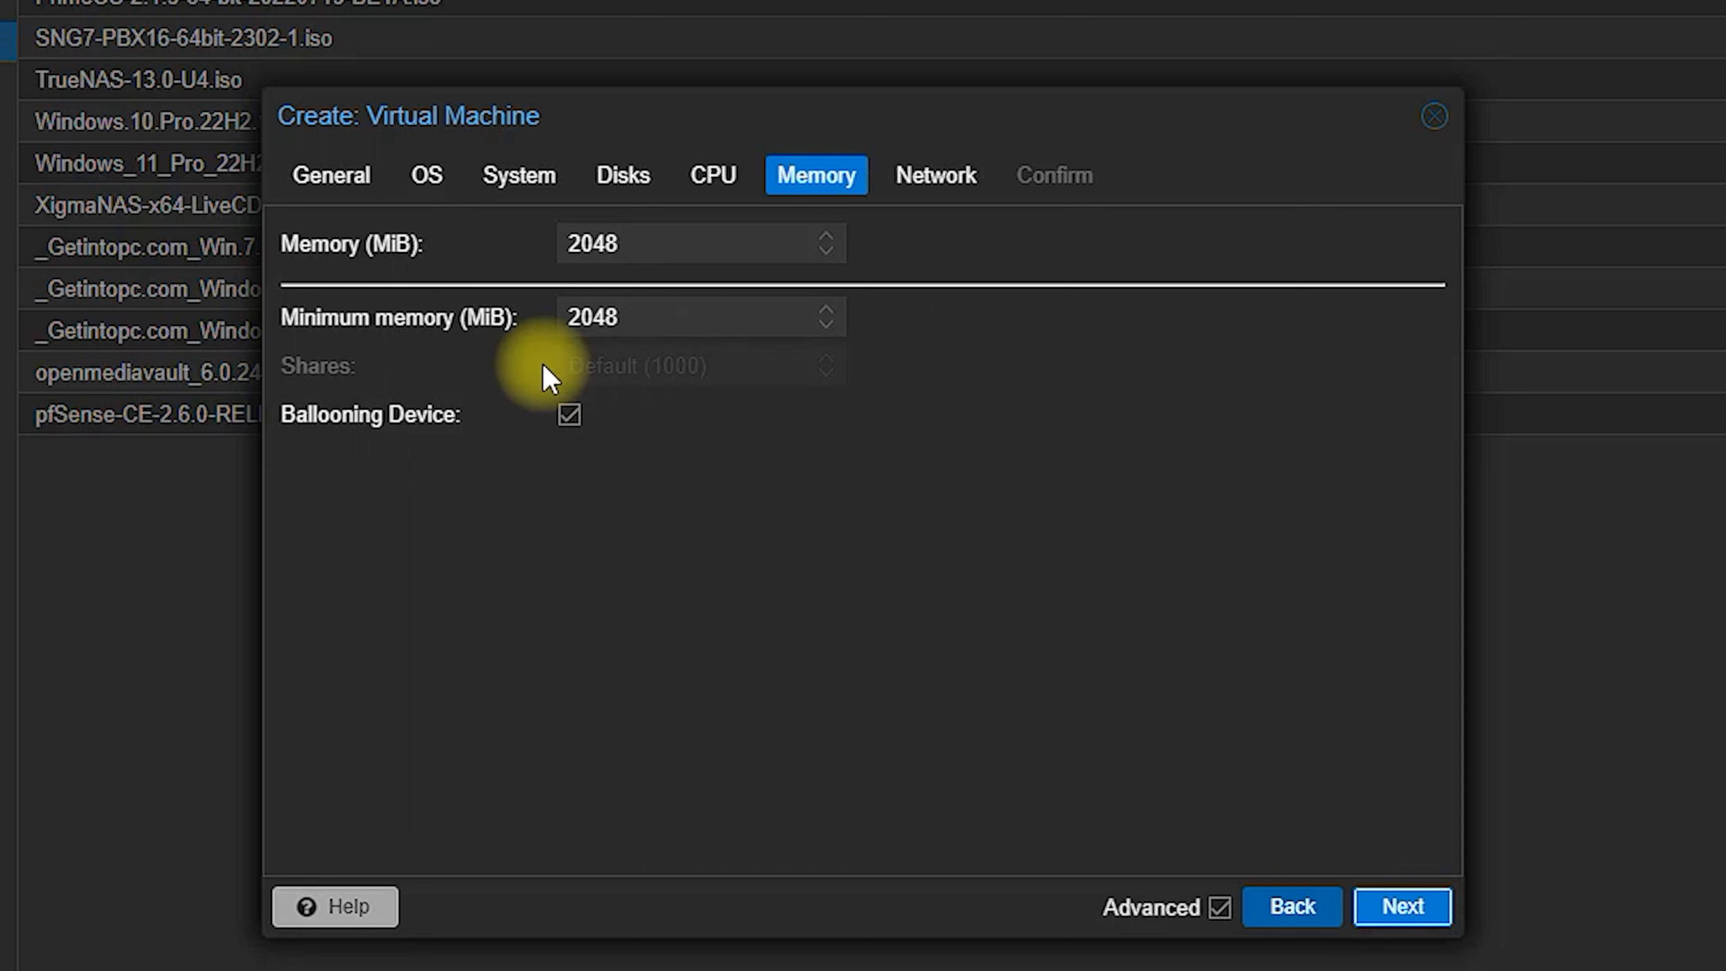
{"action": "left_click_drag", "start_coordinate": [636, 243], "coordinate": [449, 253]}
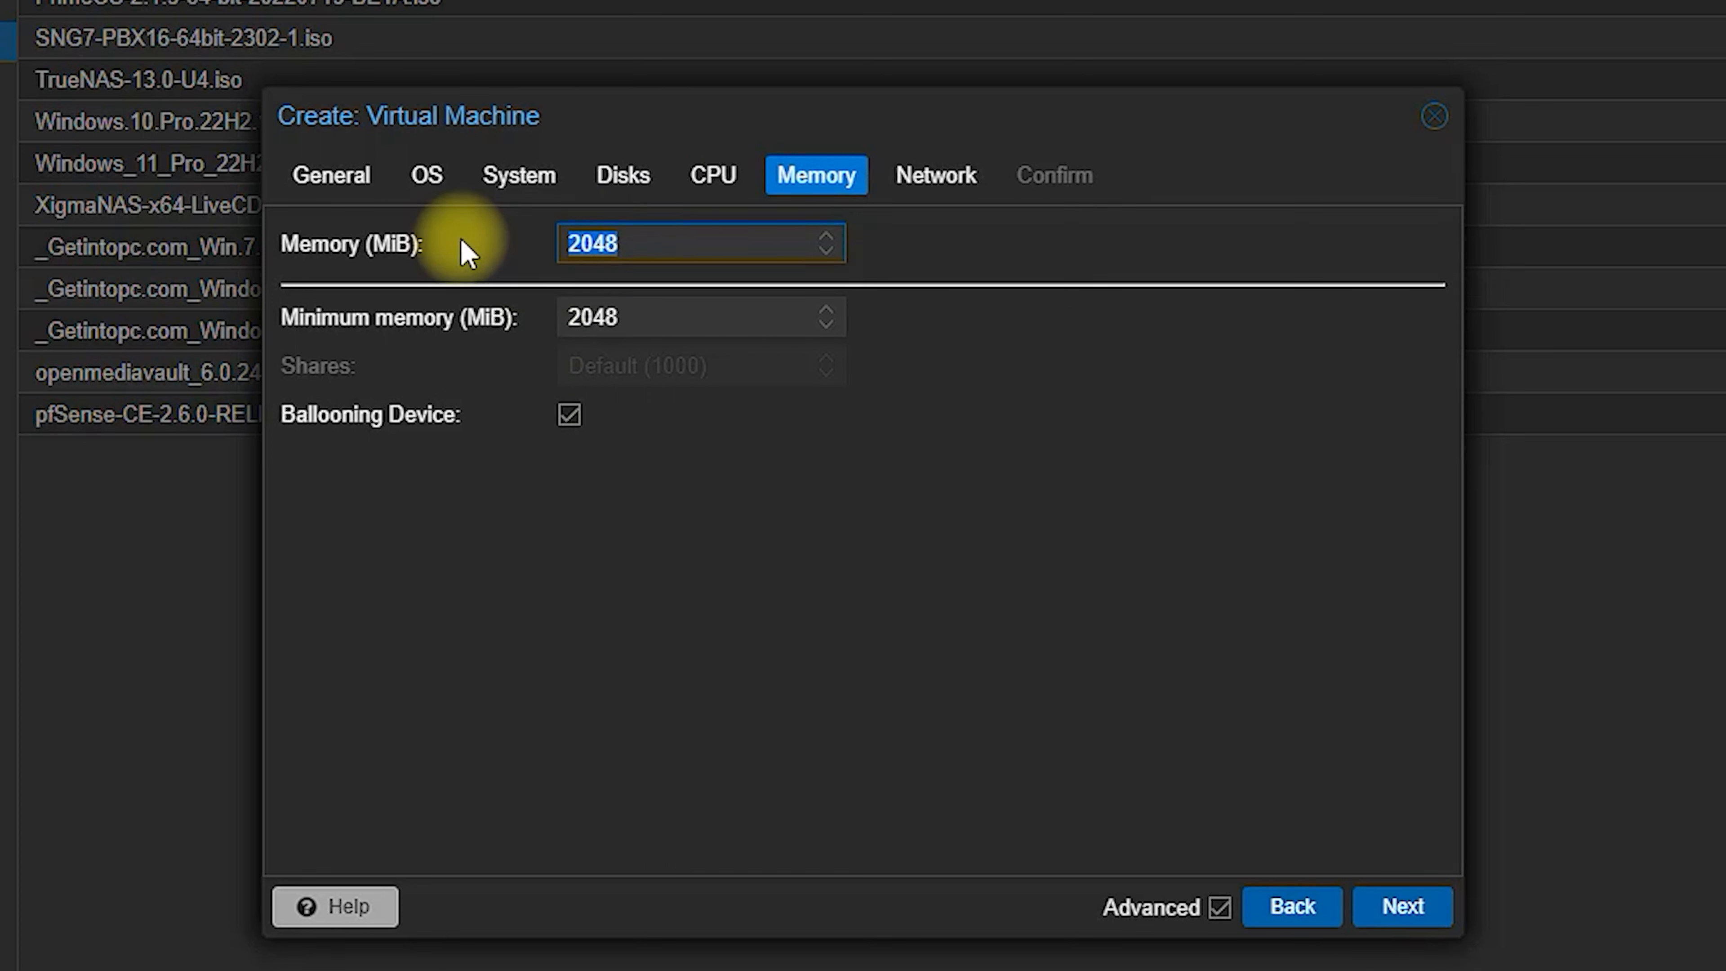
{"action": "left_click", "coordinate": [740, 559]}
{"action": "left_click_drag", "start_coordinate": [638, 243], "coordinate": [385, 243]}
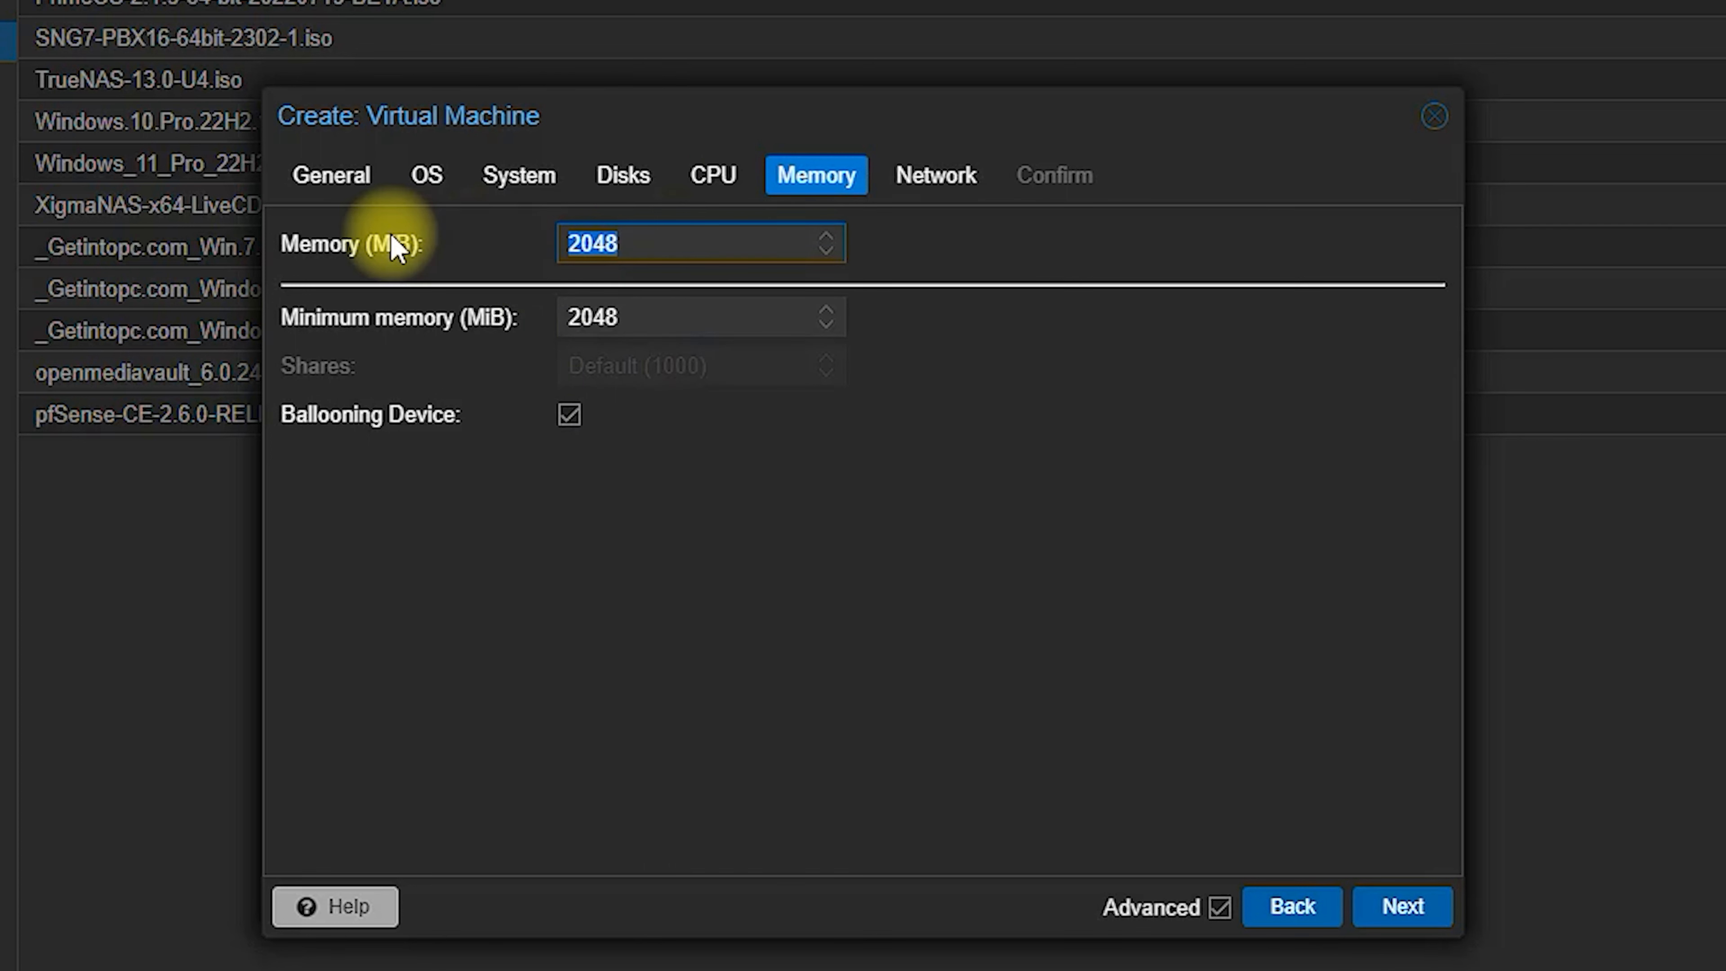
{"action": "mouse_move", "coordinate": [542, 277]}
{"action": "left_mouse_down"}
{"action": "mouse_move", "coordinate": [694, 247]}
{"action": "mouse_move", "coordinate": [631, 294]}
{"action": "left_mouse_up"}
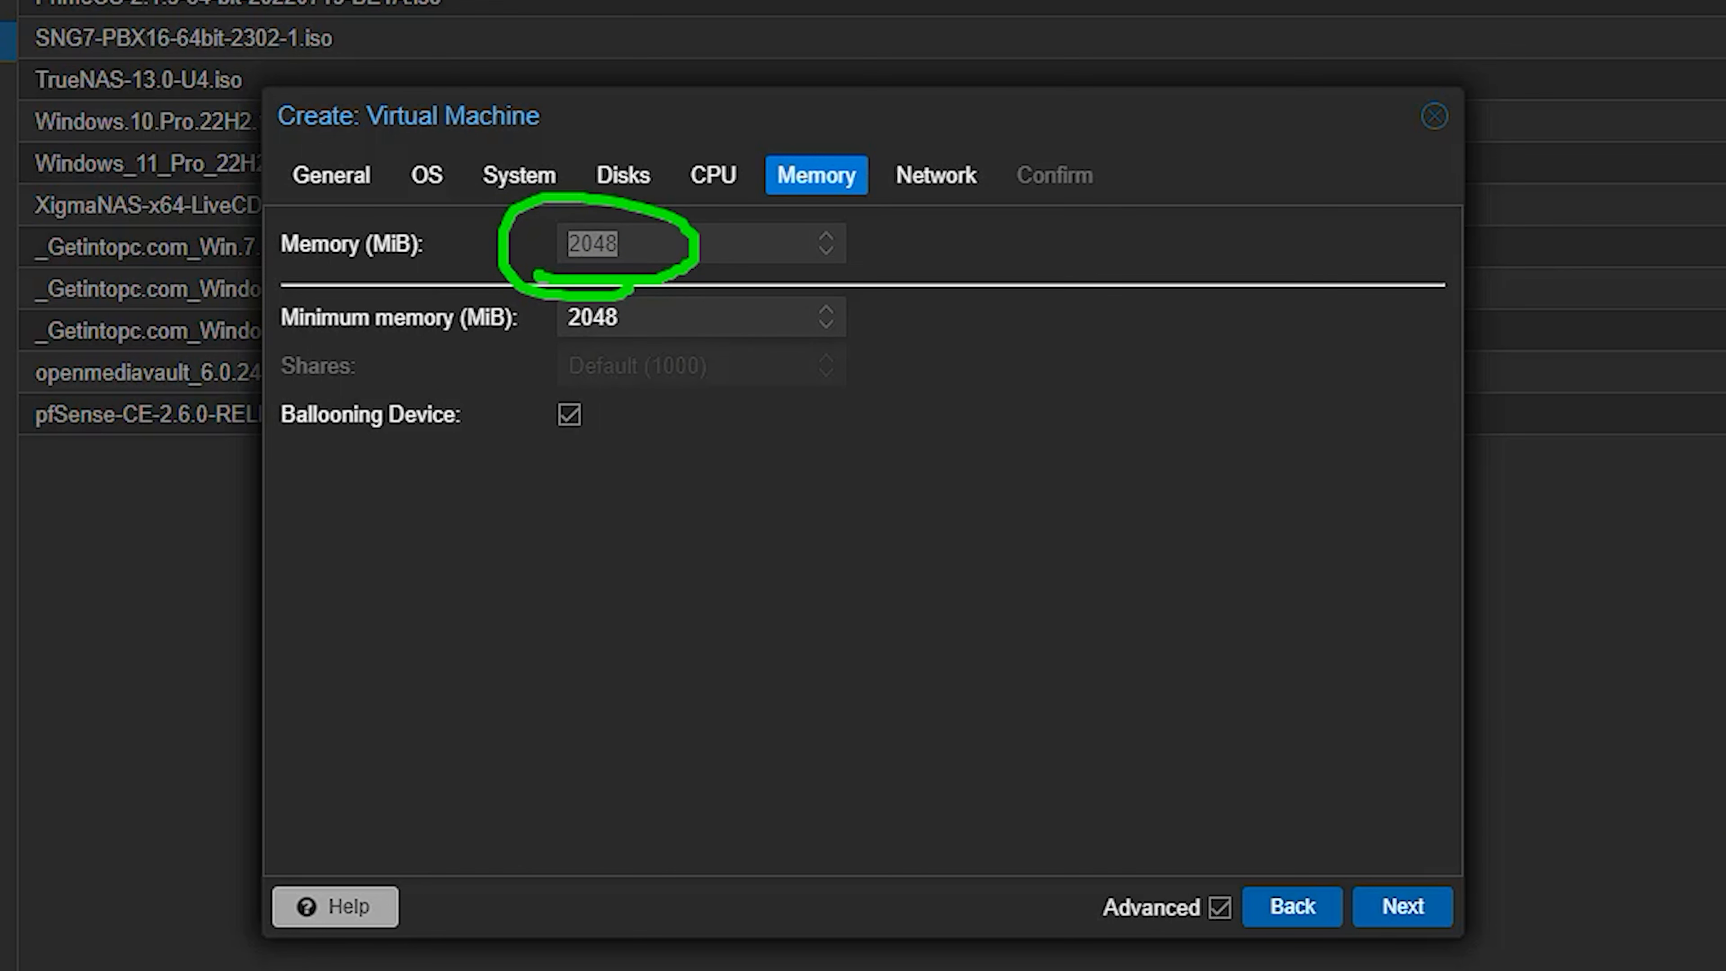
{"action": "left_click", "coordinate": [1413, 908]}
{"action": "left_click", "coordinate": [1402, 906]}
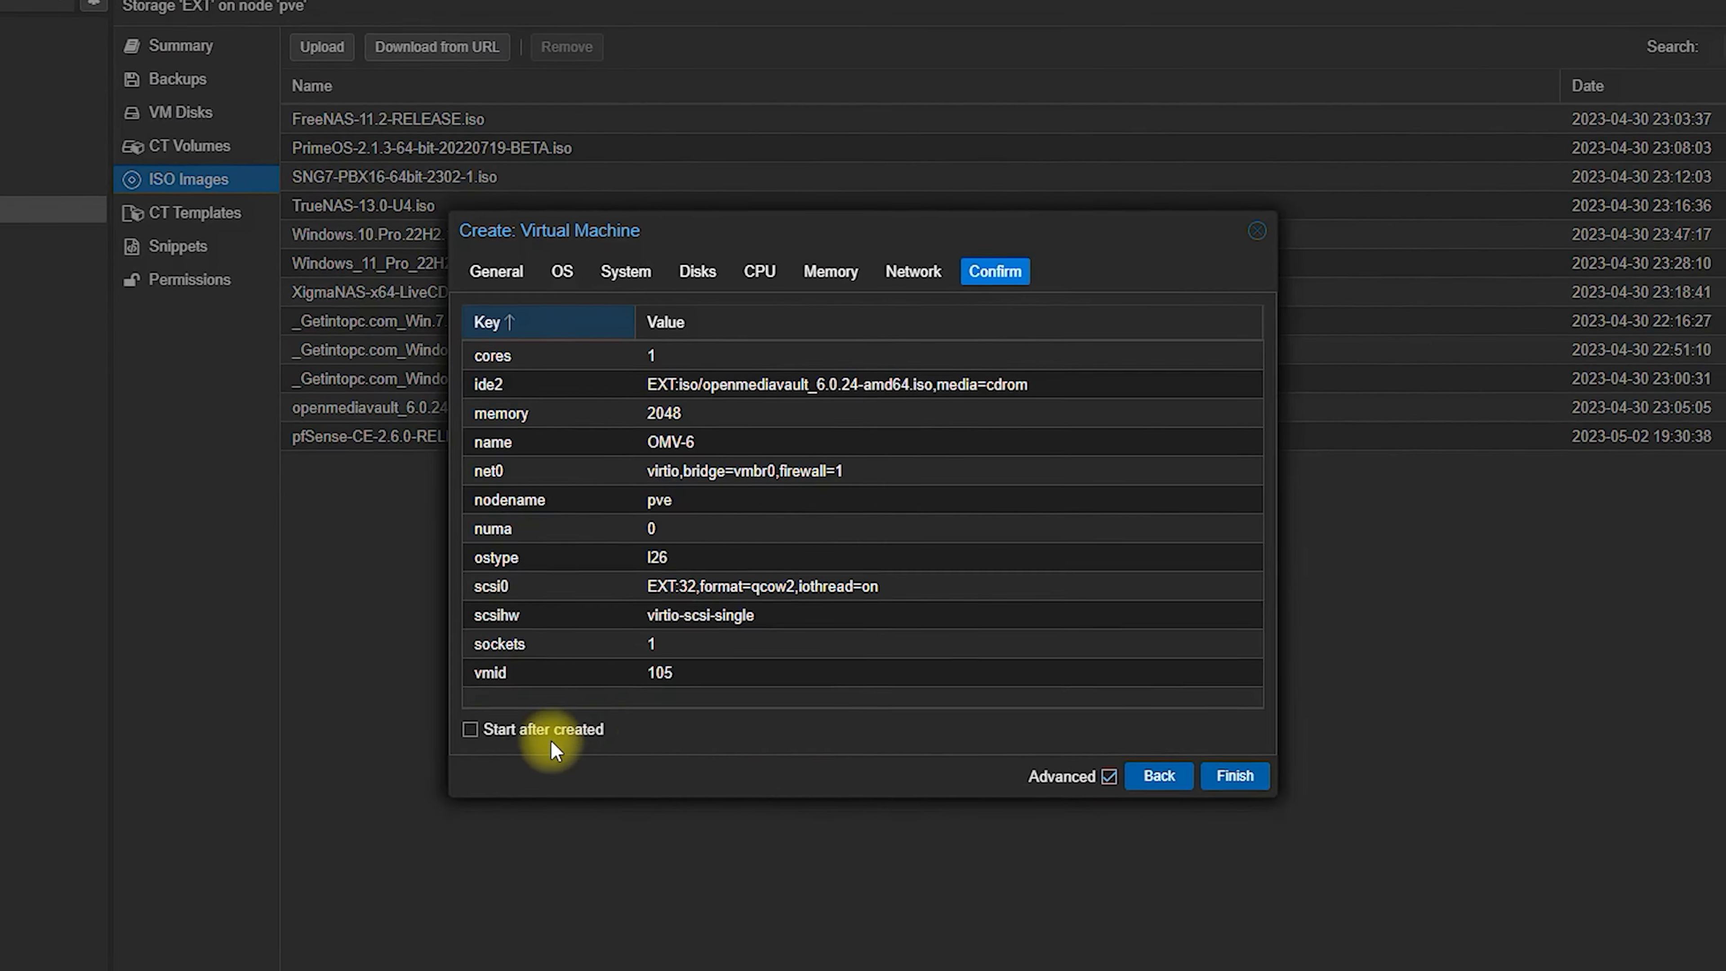
Step: Finish creating VM 105 and launch Install from its console boot menu
{"action": "left_click", "coordinate": [1235, 776]}
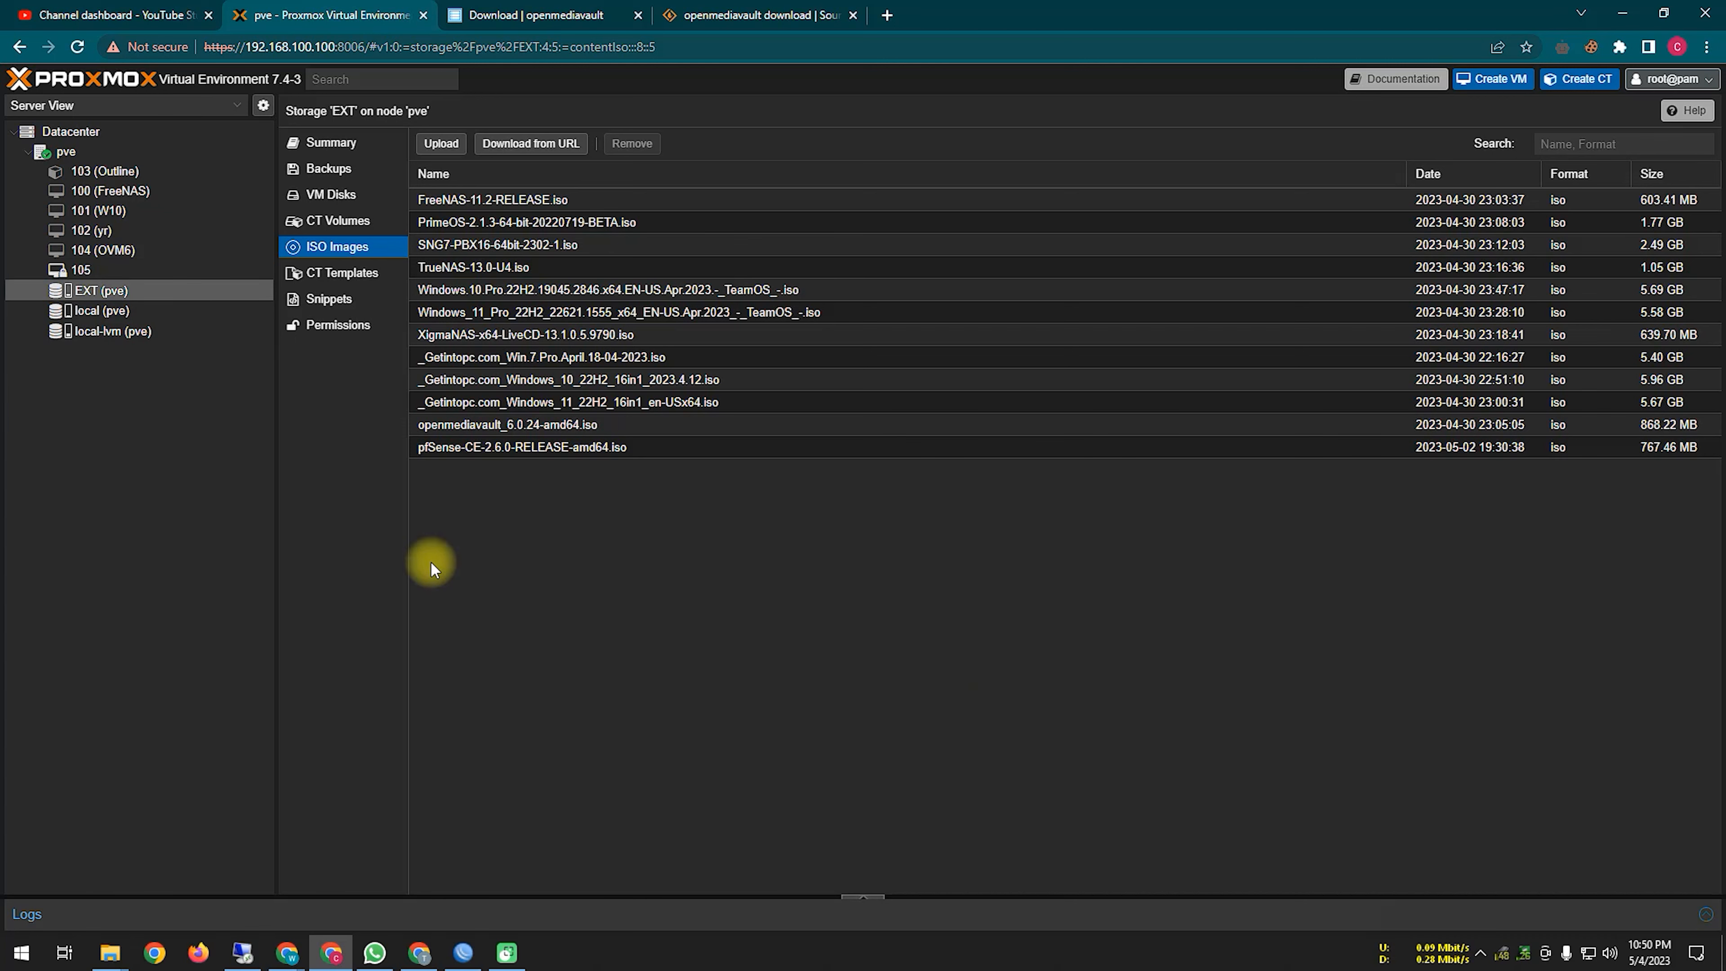
{"action": "left_click", "coordinate": [128, 272]}
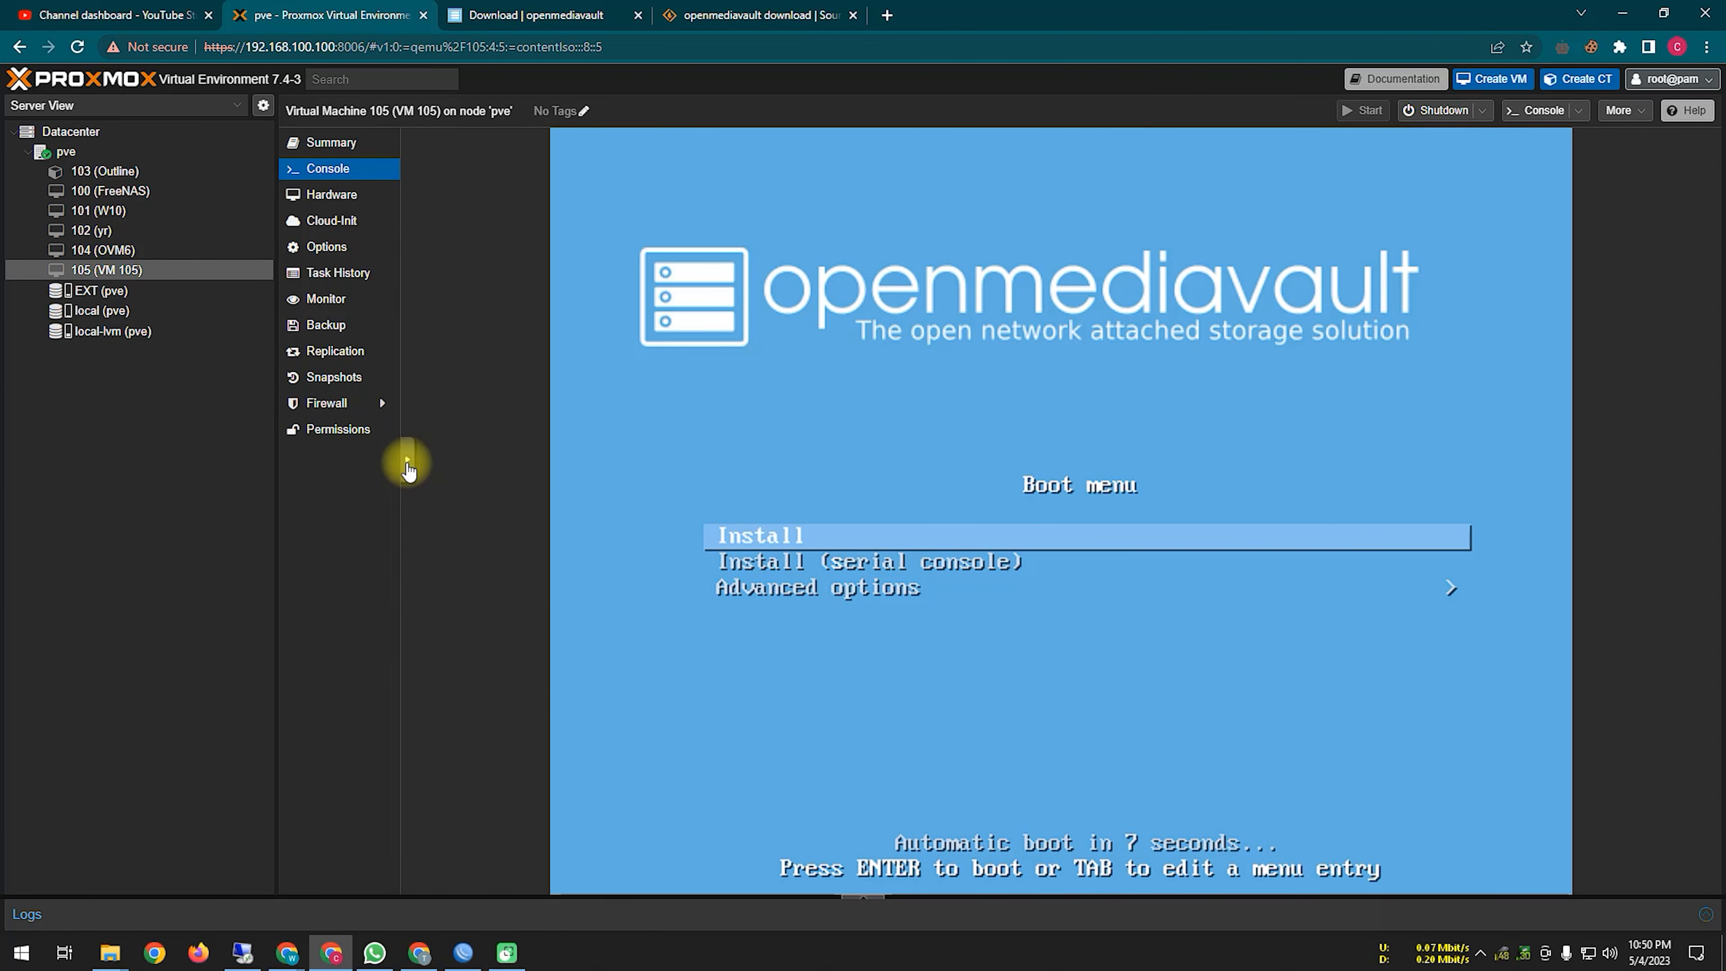
{"action": "left_click", "coordinate": [917, 547]}
{"action": "key", "text": "Return"}
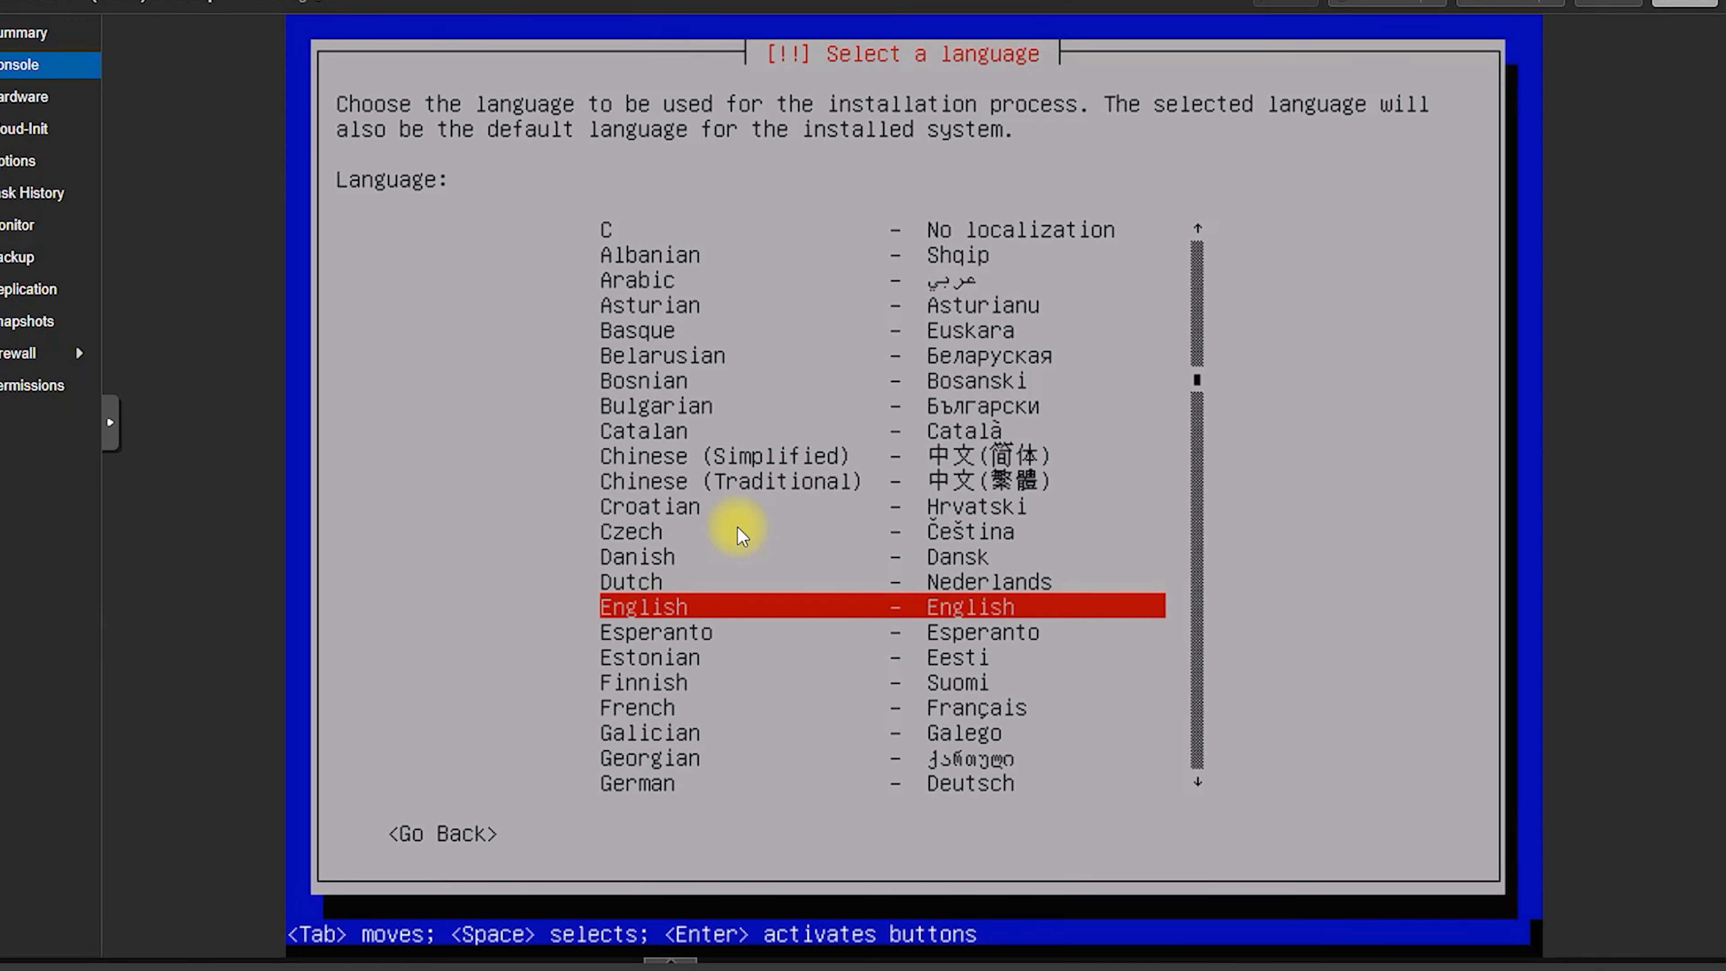
Step: Choose English as the installer language and United States as the location
{"action": "left_click", "coordinate": [759, 614]}
{"action": "key", "text": "Return"}
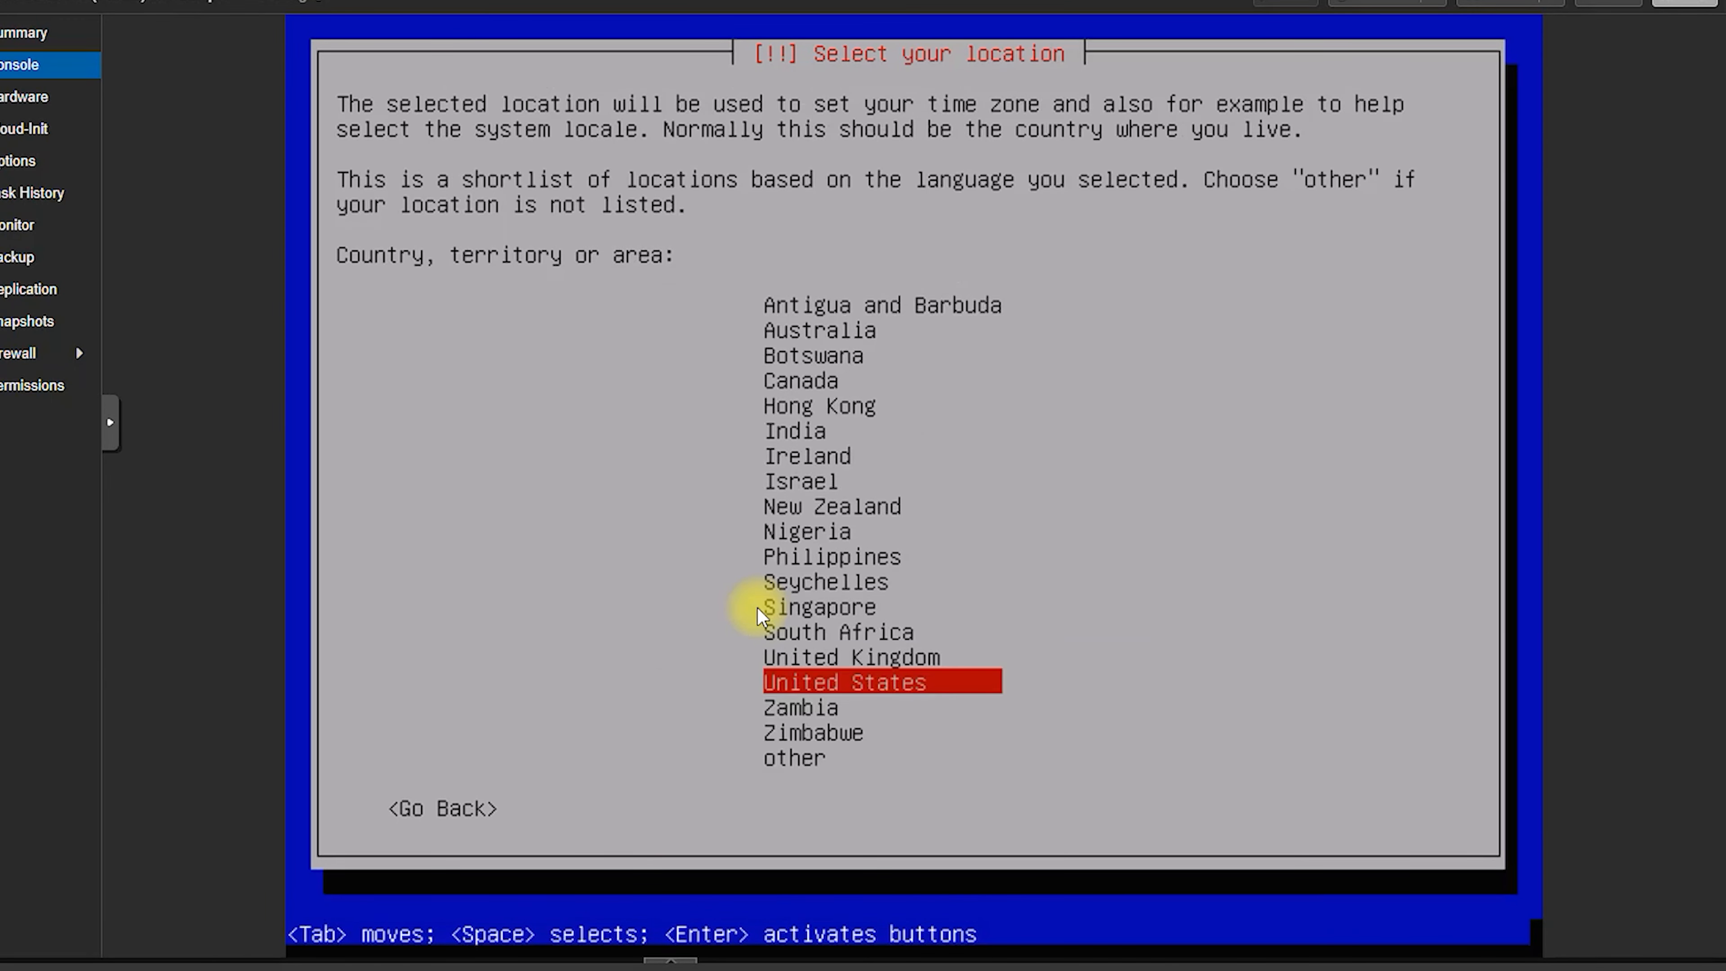
{"action": "key", "text": "Return"}
{"action": "key", "text": "Return"}
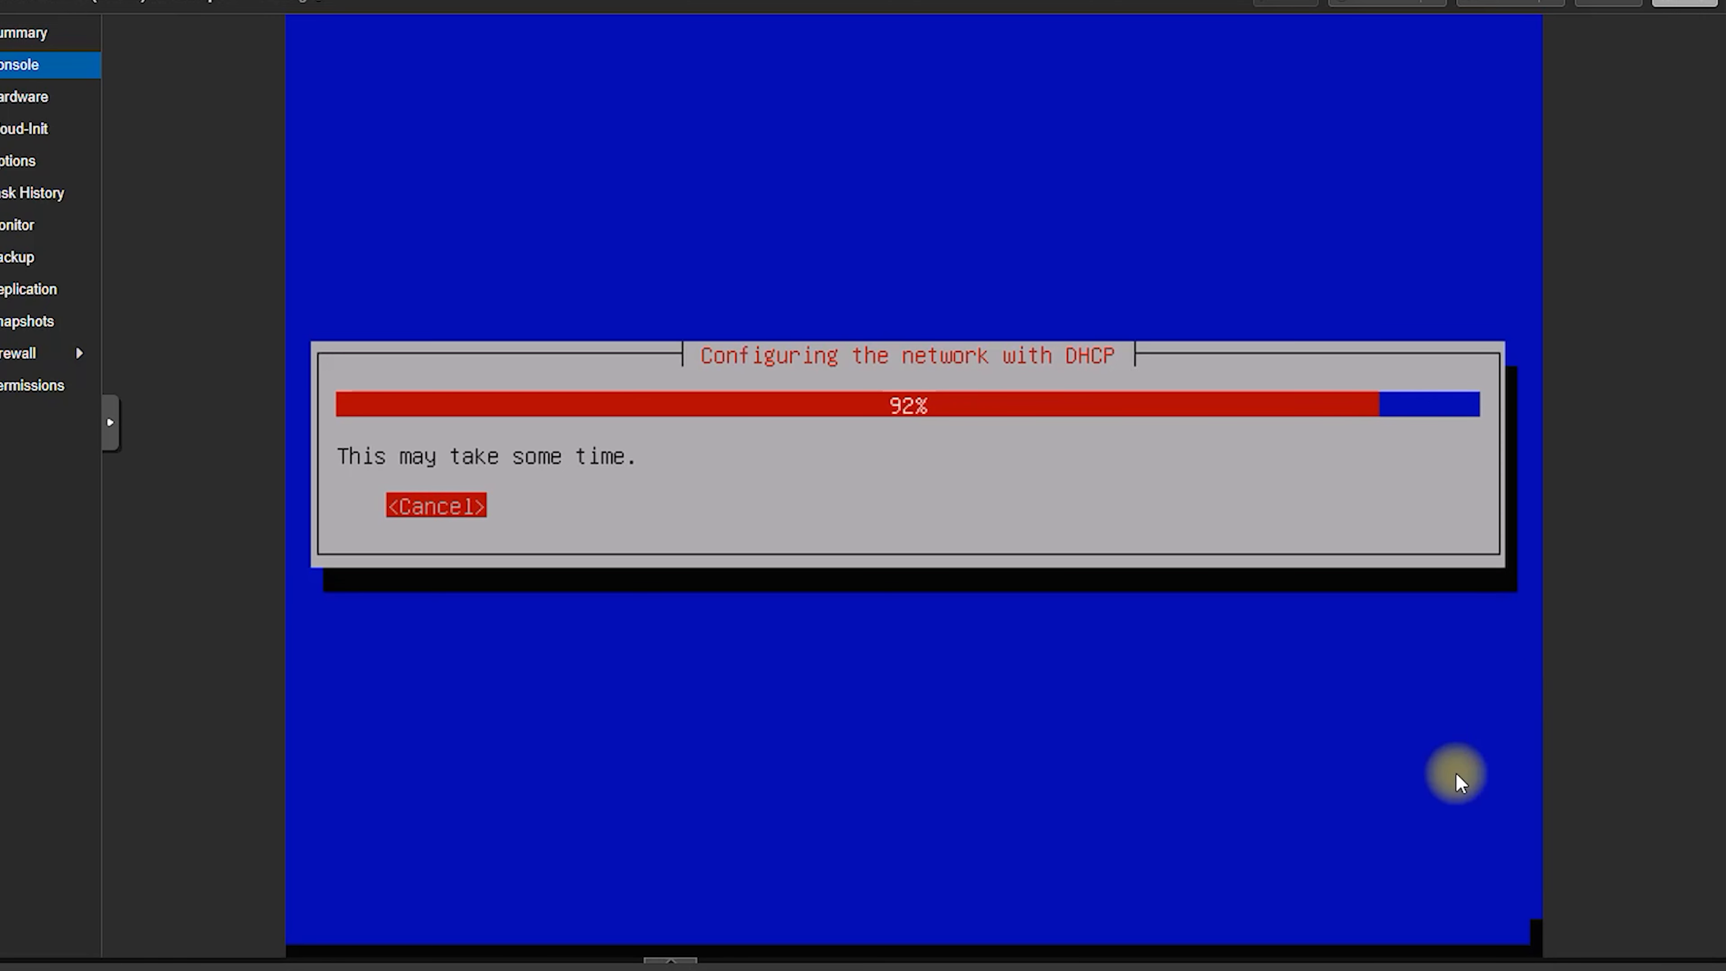
Step: Continue past the DHCP autoconfiguration failure and choose Configure network manually
{"action": "mouse_move", "coordinate": [736, 374]}
{"action": "left_mouse_down"}
{"action": "mouse_move", "coordinate": [948, 393]}
{"action": "mouse_move", "coordinate": [1004, 416]}
{"action": "left_mouse_up"}
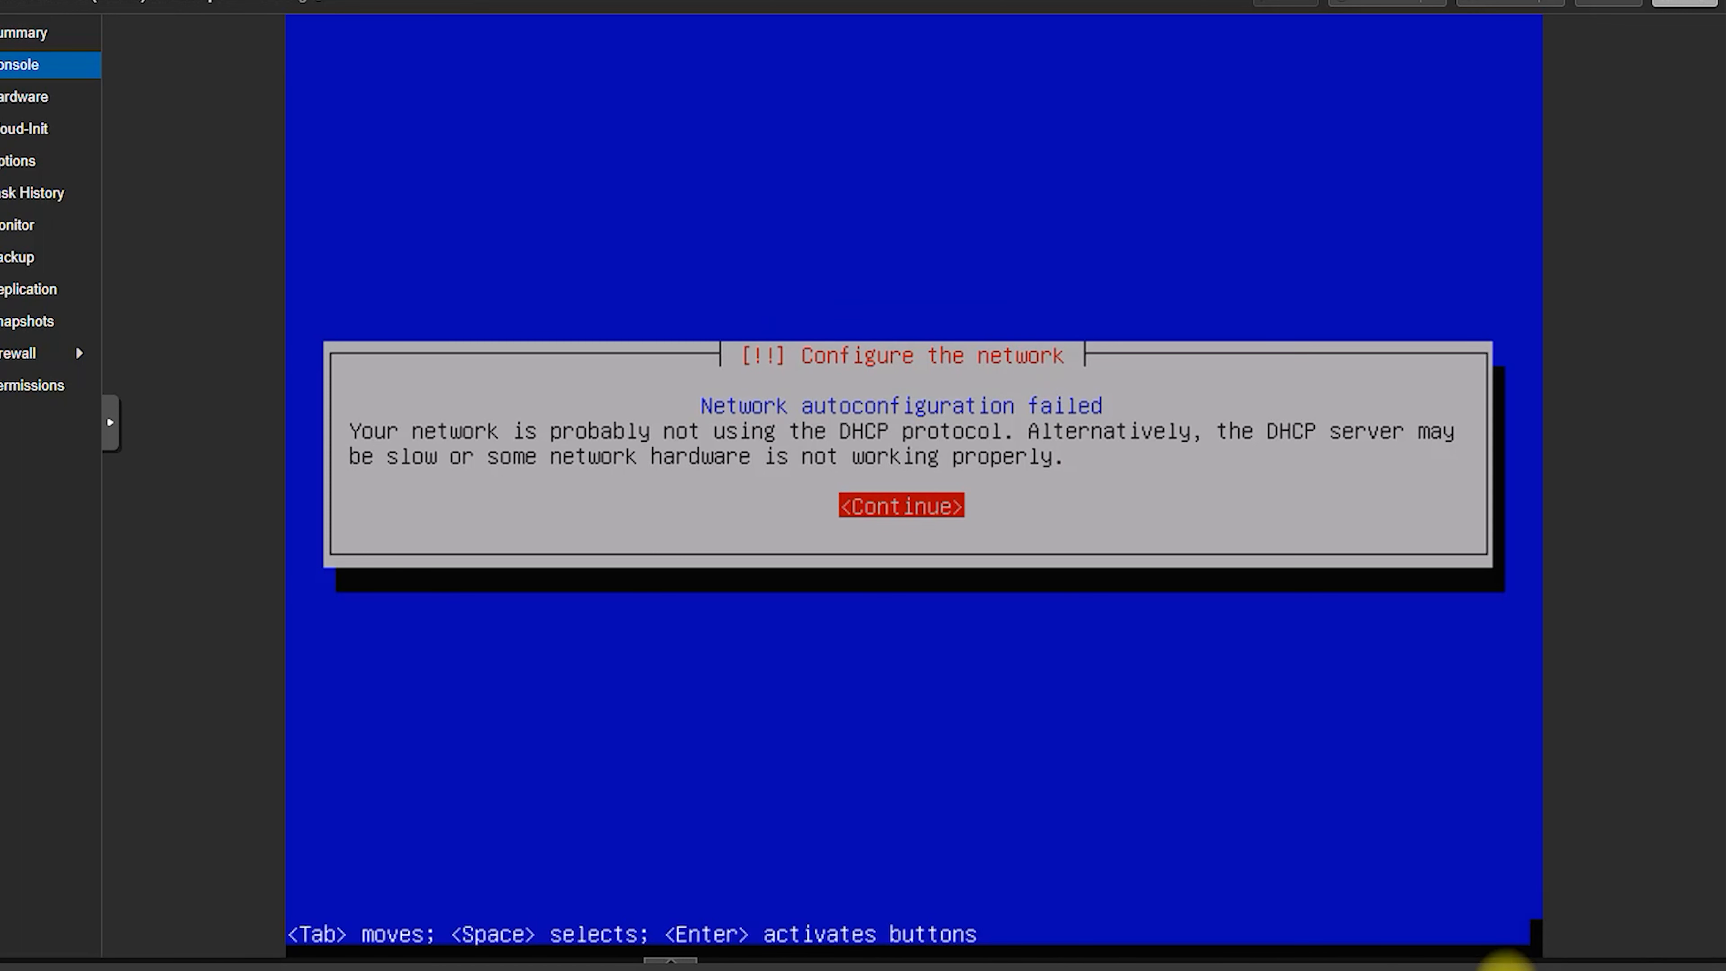
{"action": "mouse_move", "coordinate": [732, 374]}
{"action": "left_mouse_down"}
{"action": "mouse_move", "coordinate": [943, 398]}
{"action": "mouse_move", "coordinate": [725, 340]}
{"action": "left_mouse_up"}
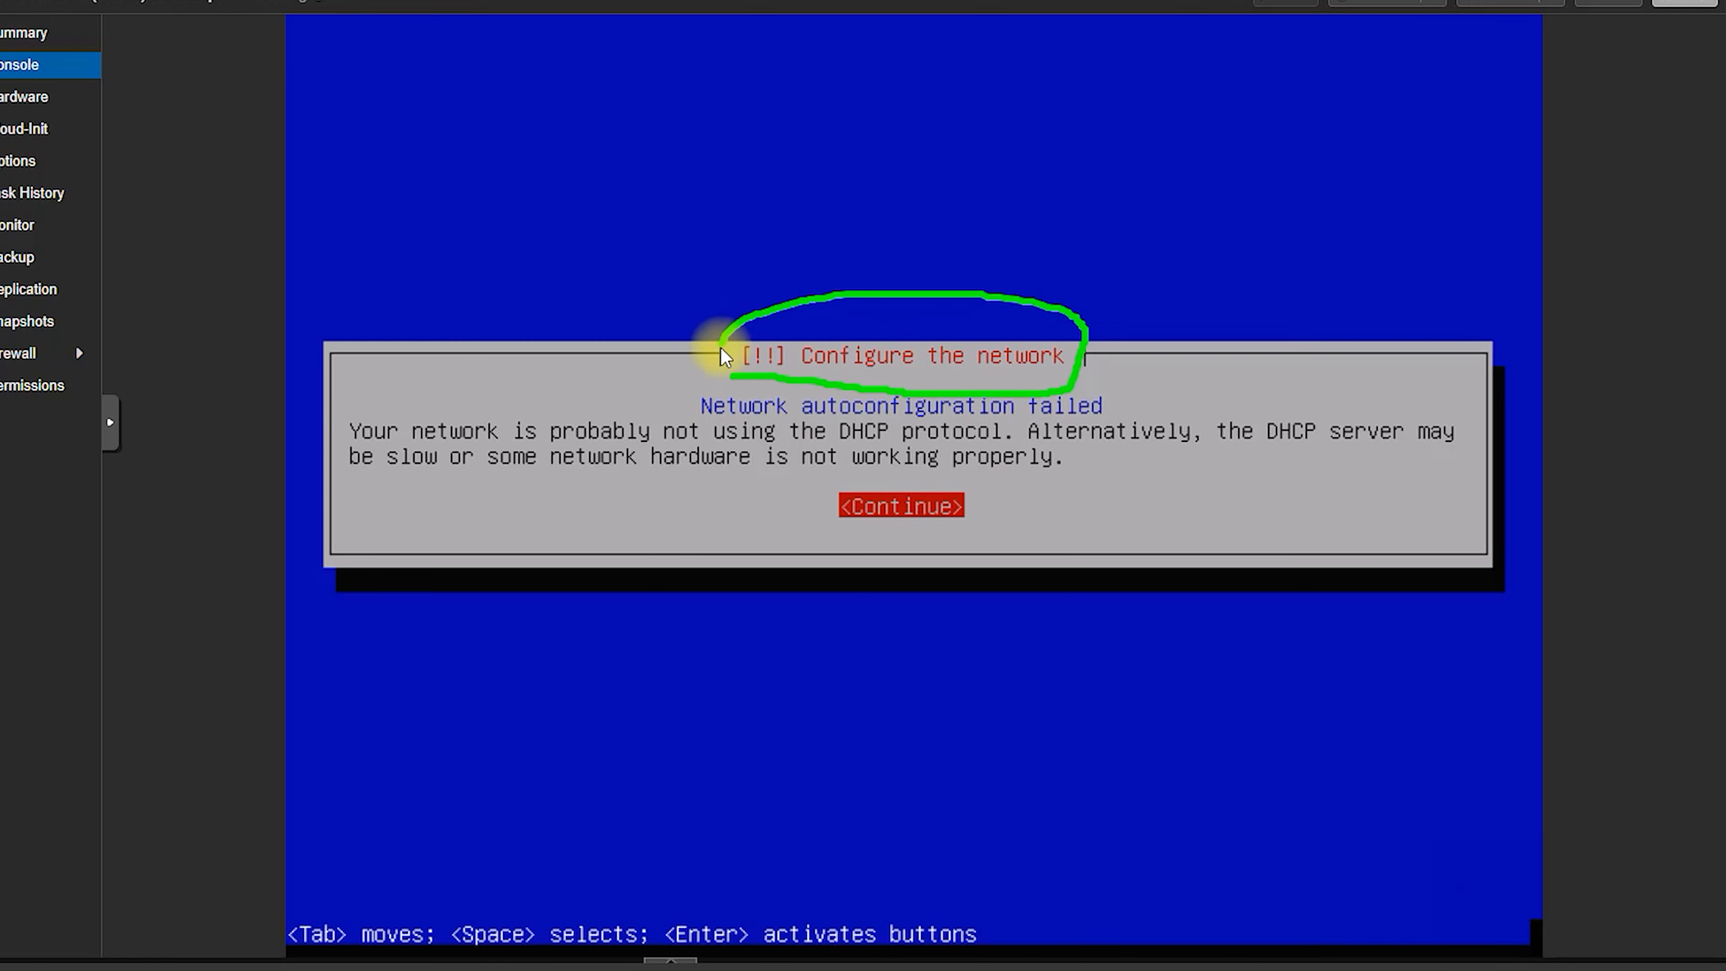
{"action": "left_click_drag", "start_coordinate": [871, 527], "coordinate": [844, 529]}
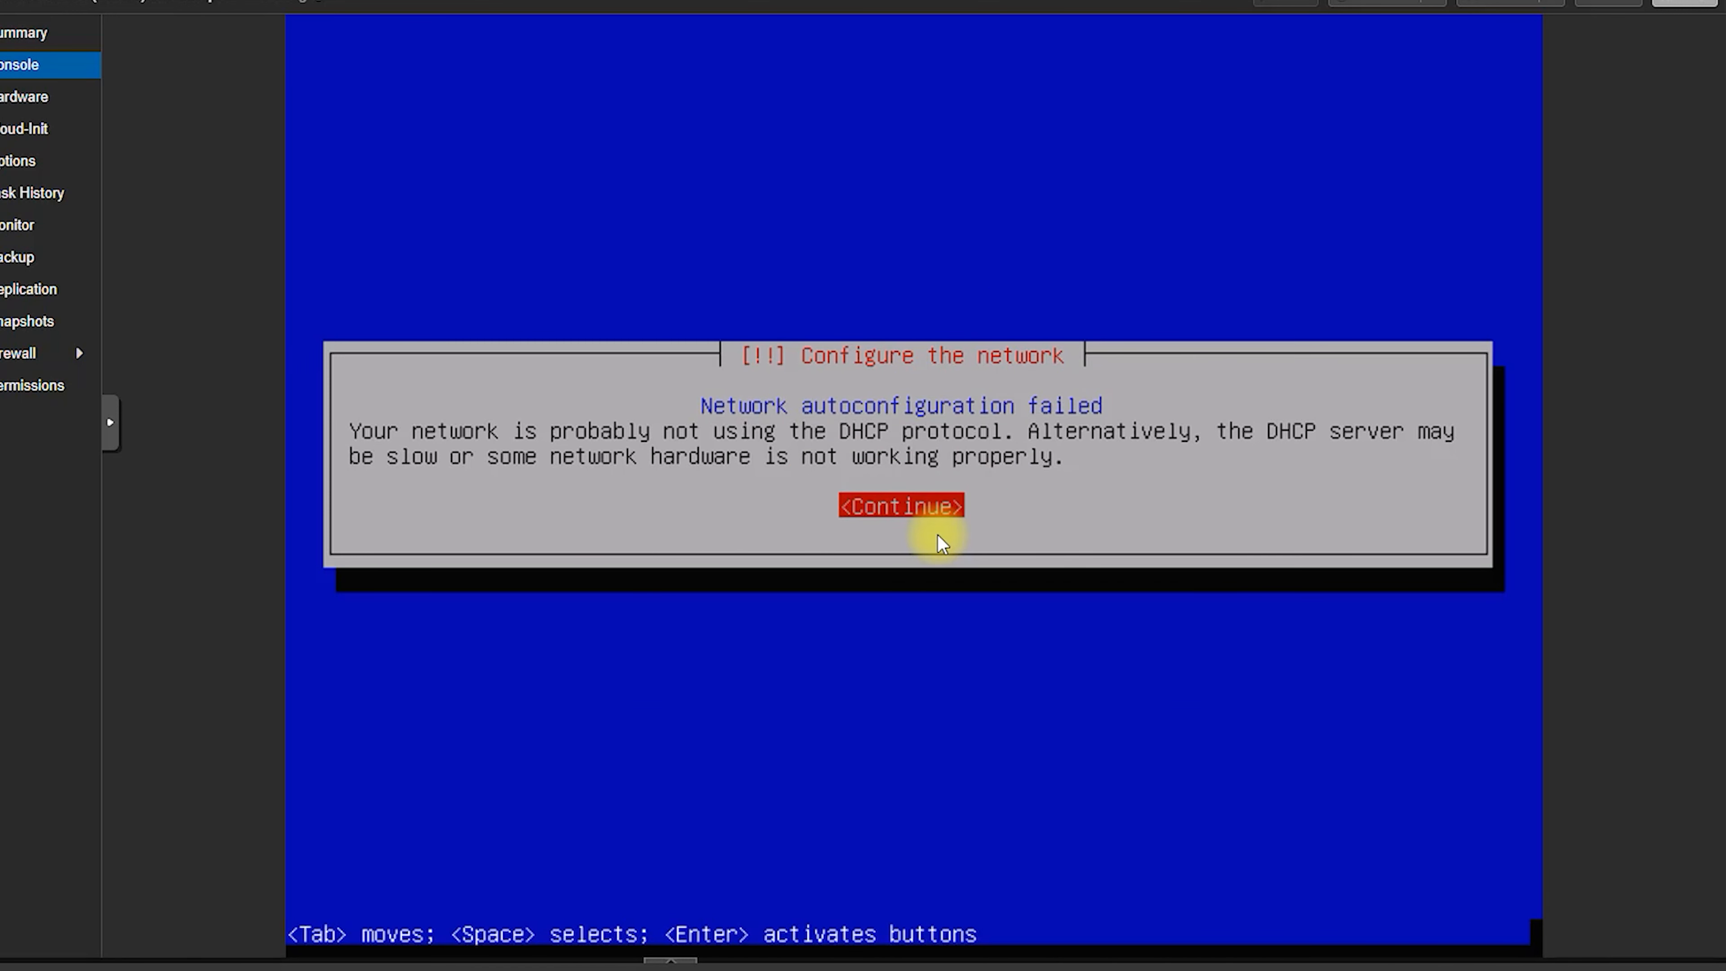
{"action": "key", "text": "Return"}
{"action": "key", "text": "Up"}
{"action": "key", "text": "Up"}
{"action": "key", "text": "Down"}
{"action": "key", "text": "Down"}
{"action": "key", "text": "Return"}
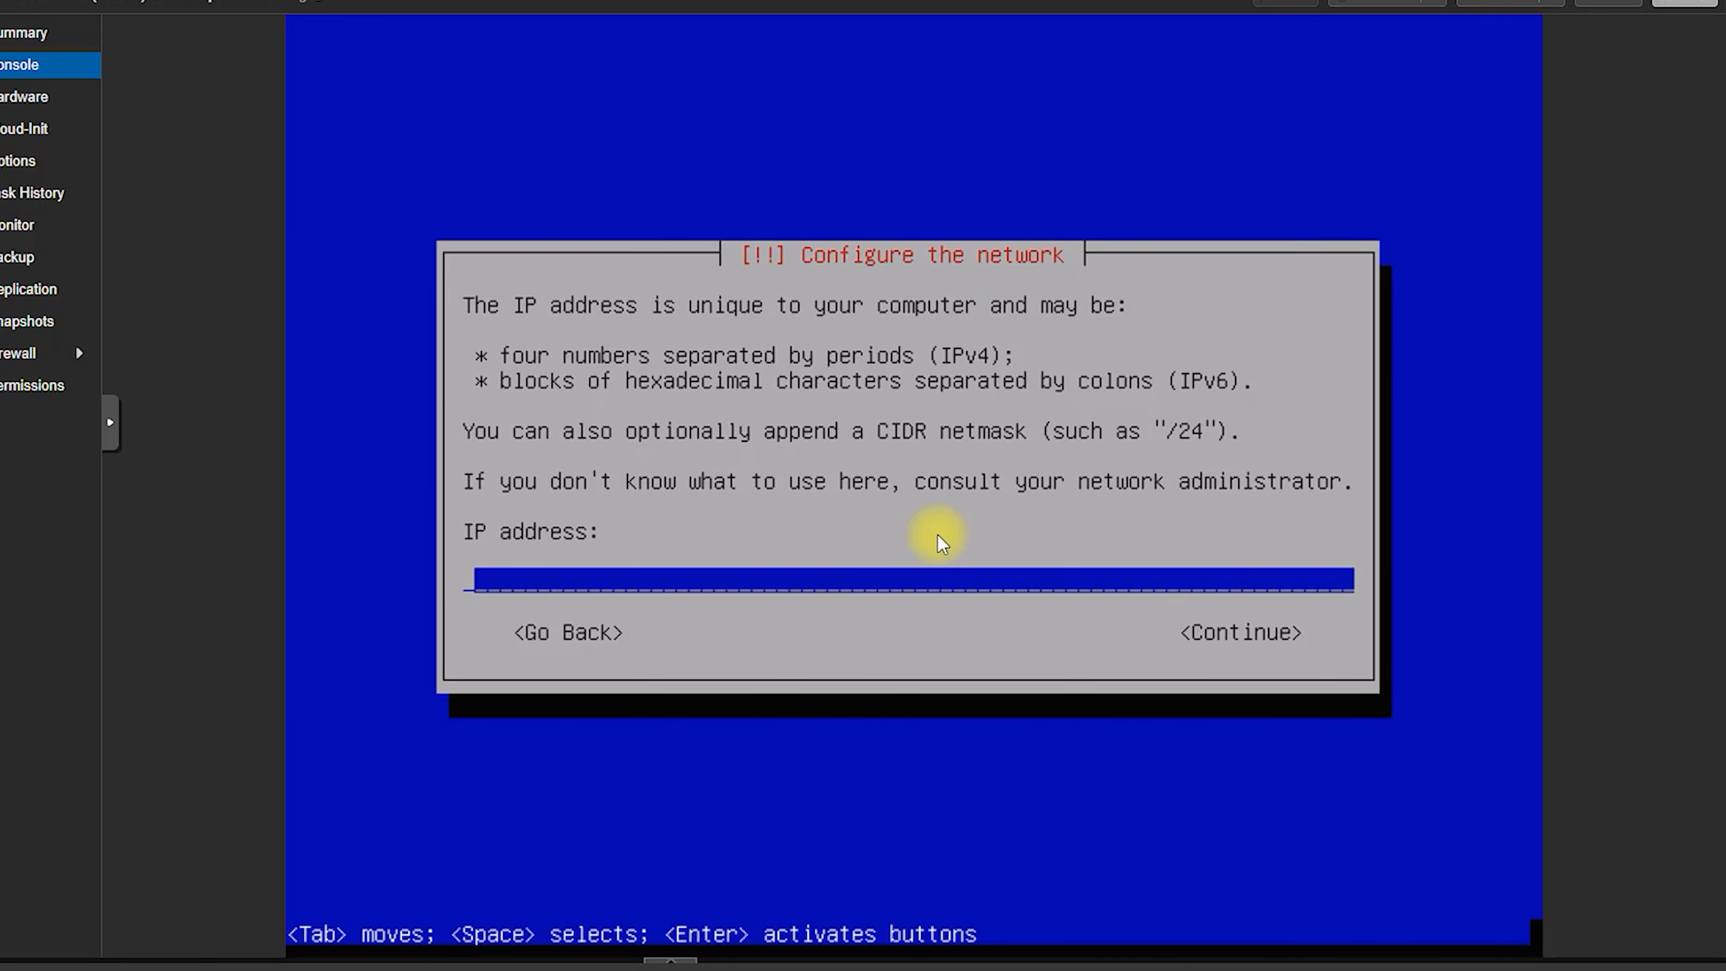
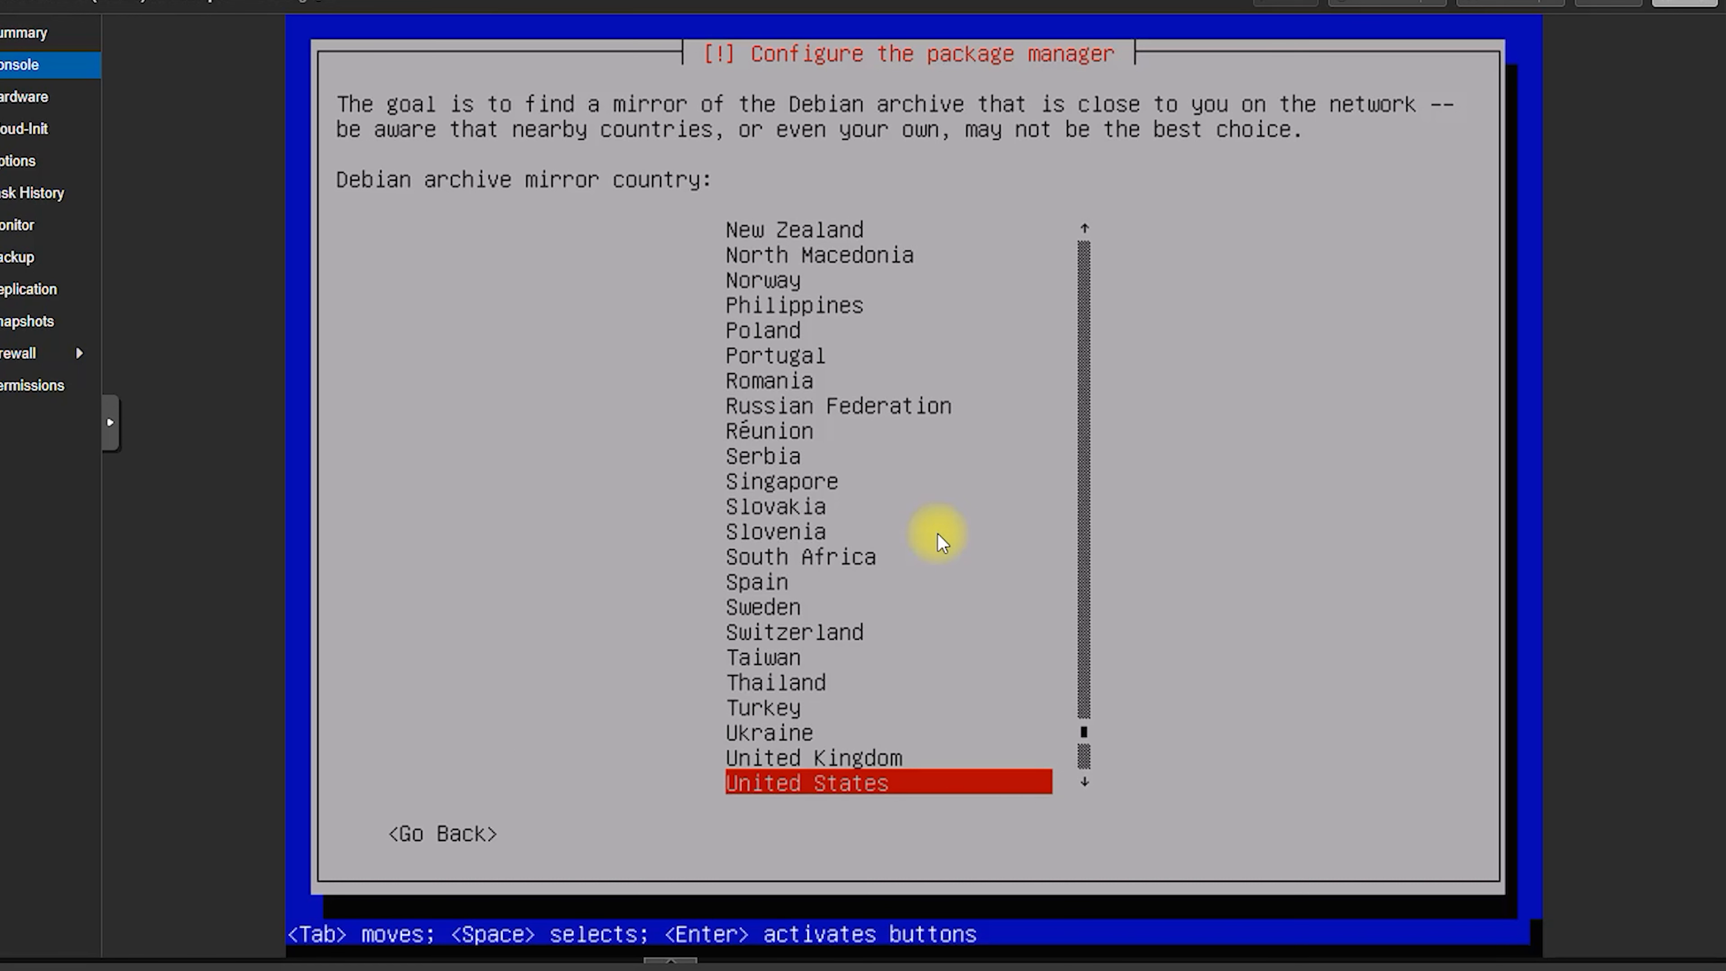
Step: Skip choosing a Debian archive mirror so the installer continues without a network mirror
{"action": "key", "text": "Tab"}
{"action": "key", "text": "Return"}
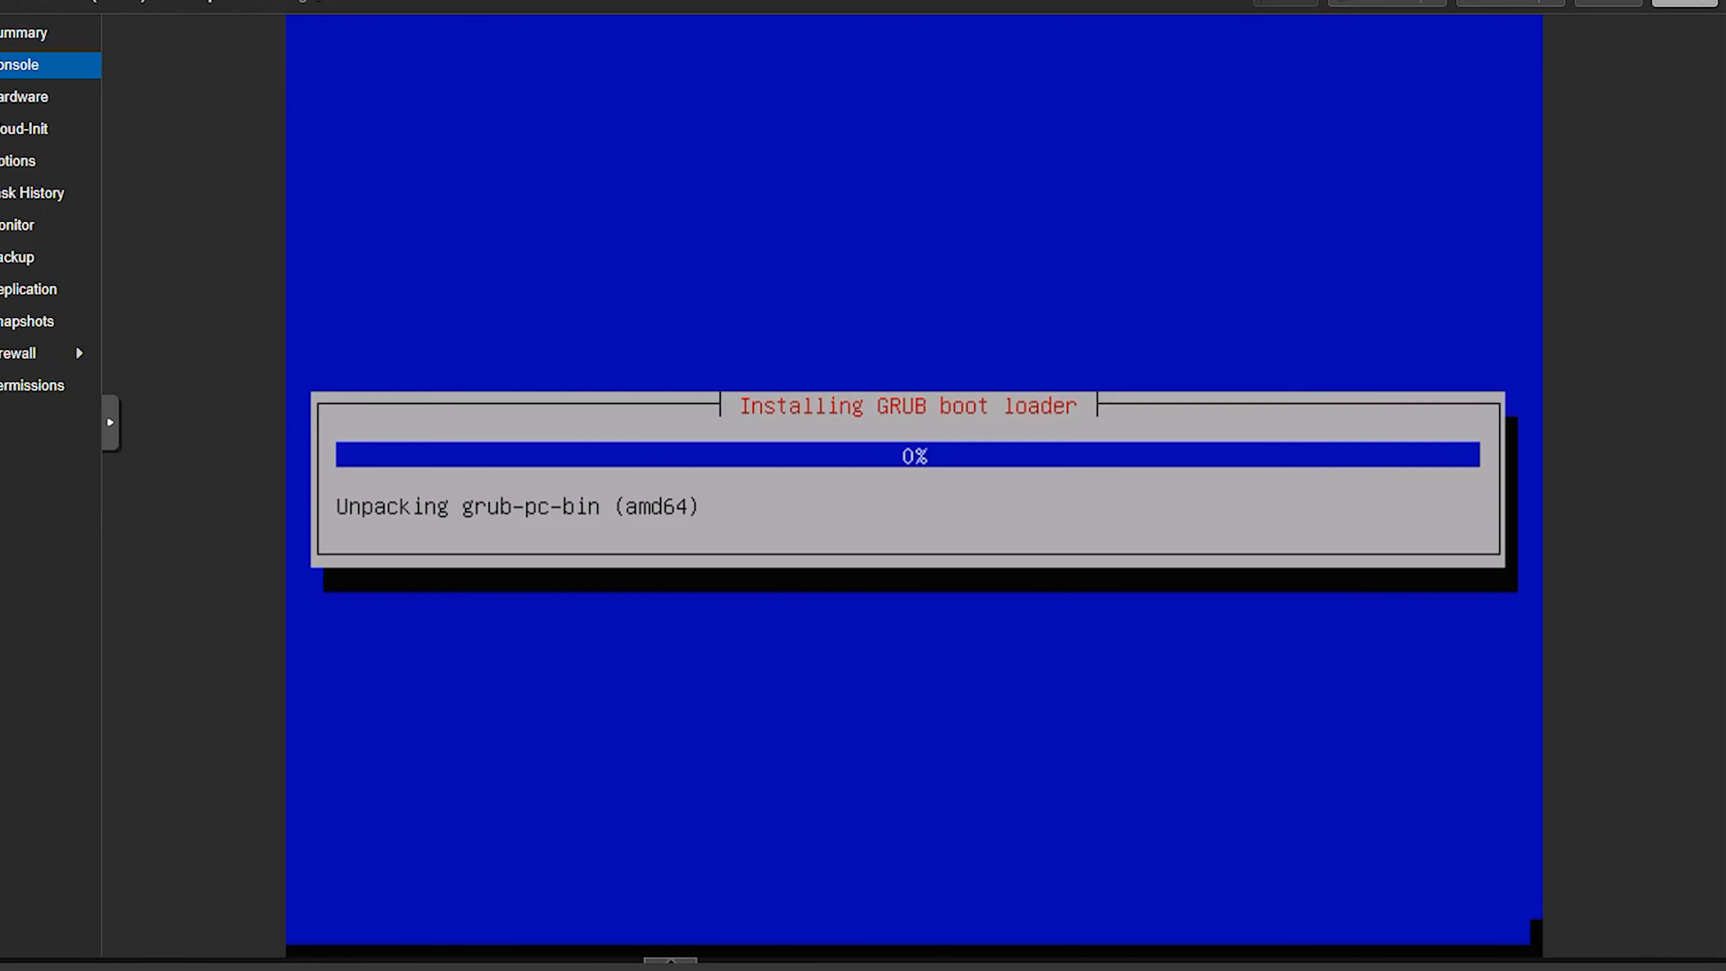
Step: Install the GRUB boot loader on /dev/sda, then finish the installation to reboot the VM
{"action": "left_click", "coordinate": [887, 500]}
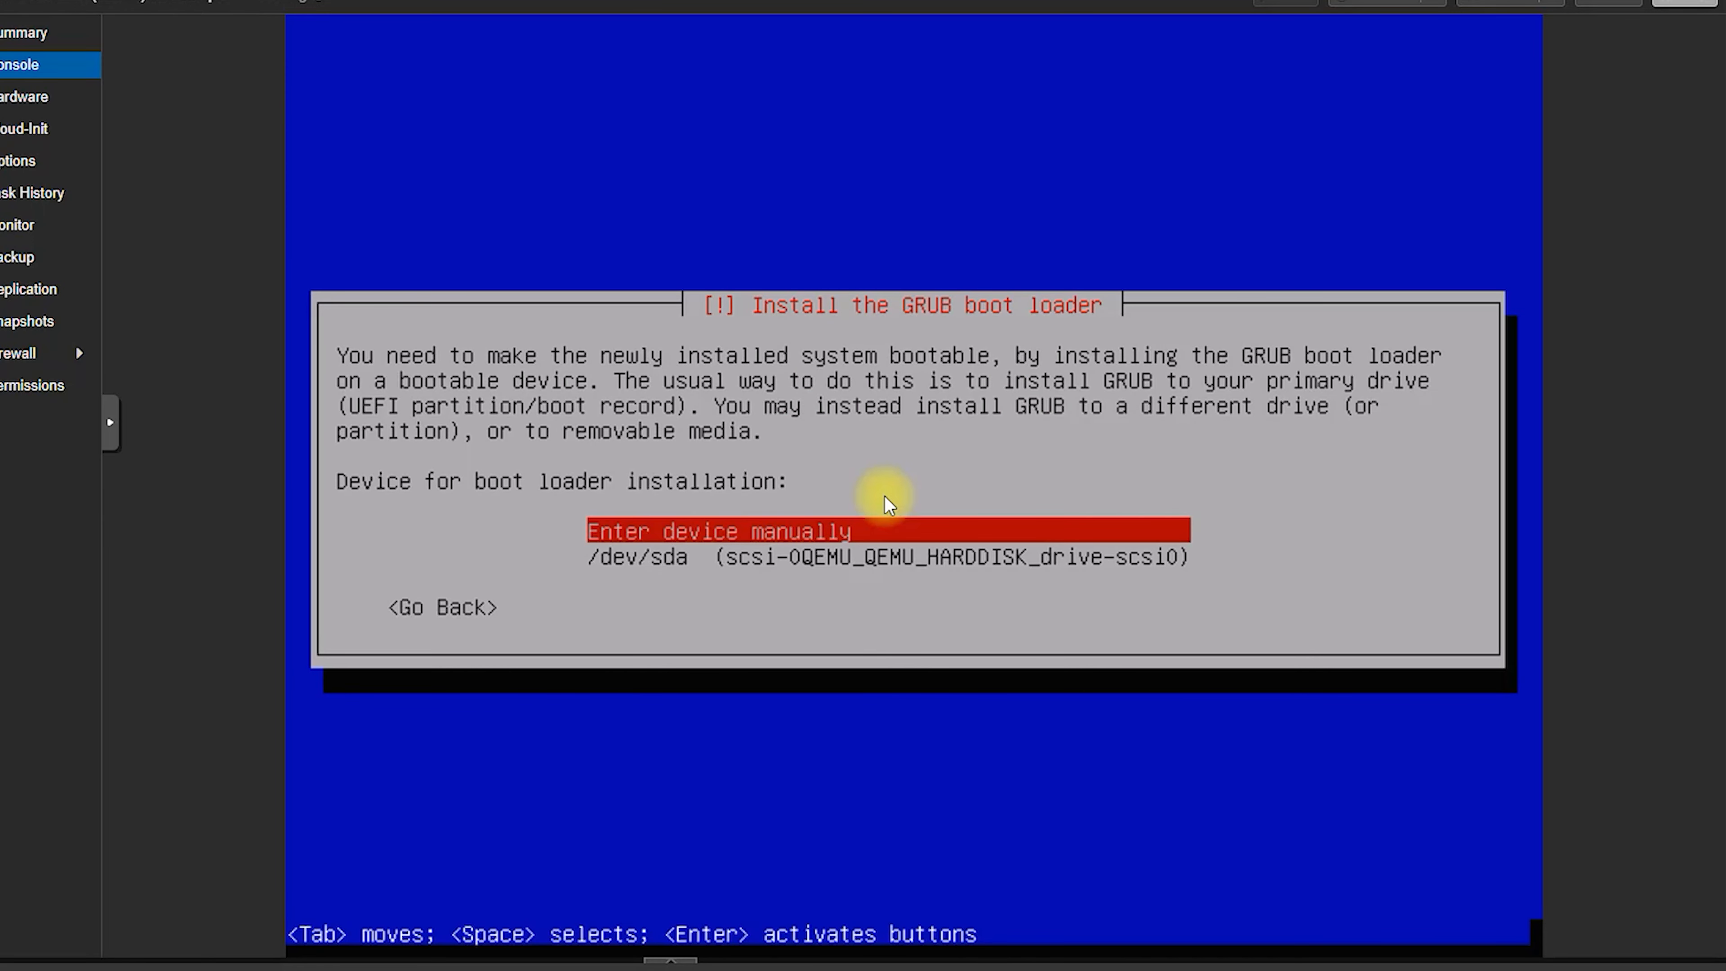
{"action": "key", "text": "Down"}
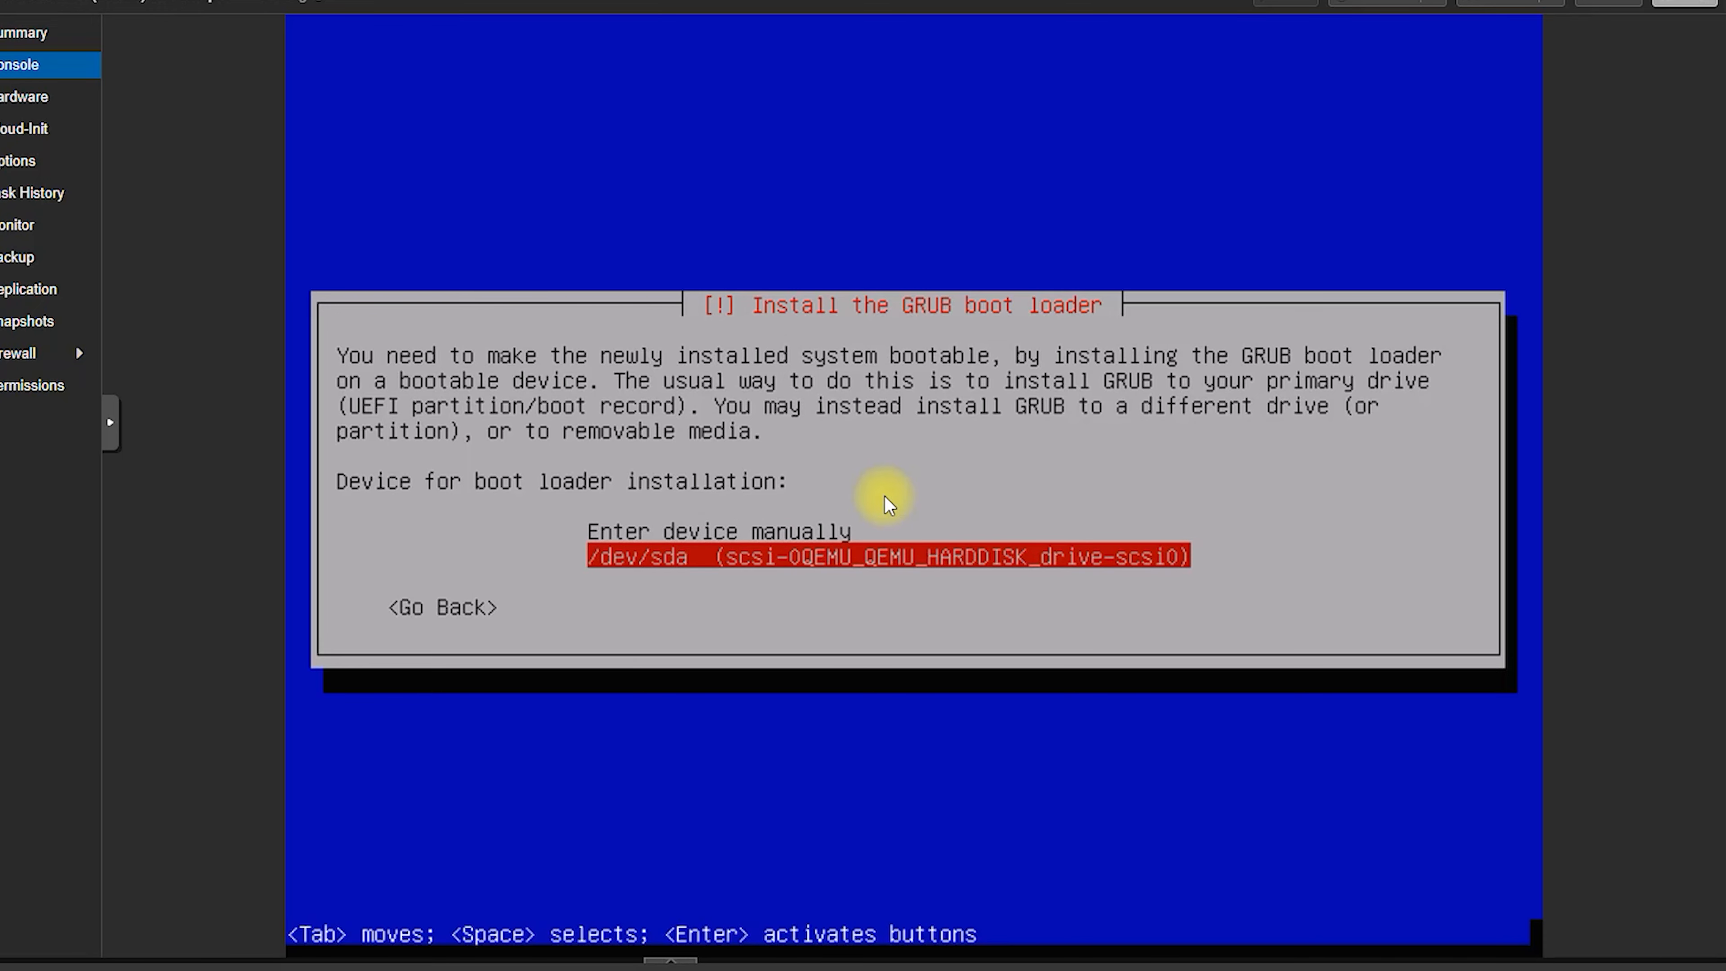
{"action": "key", "text": "Return"}
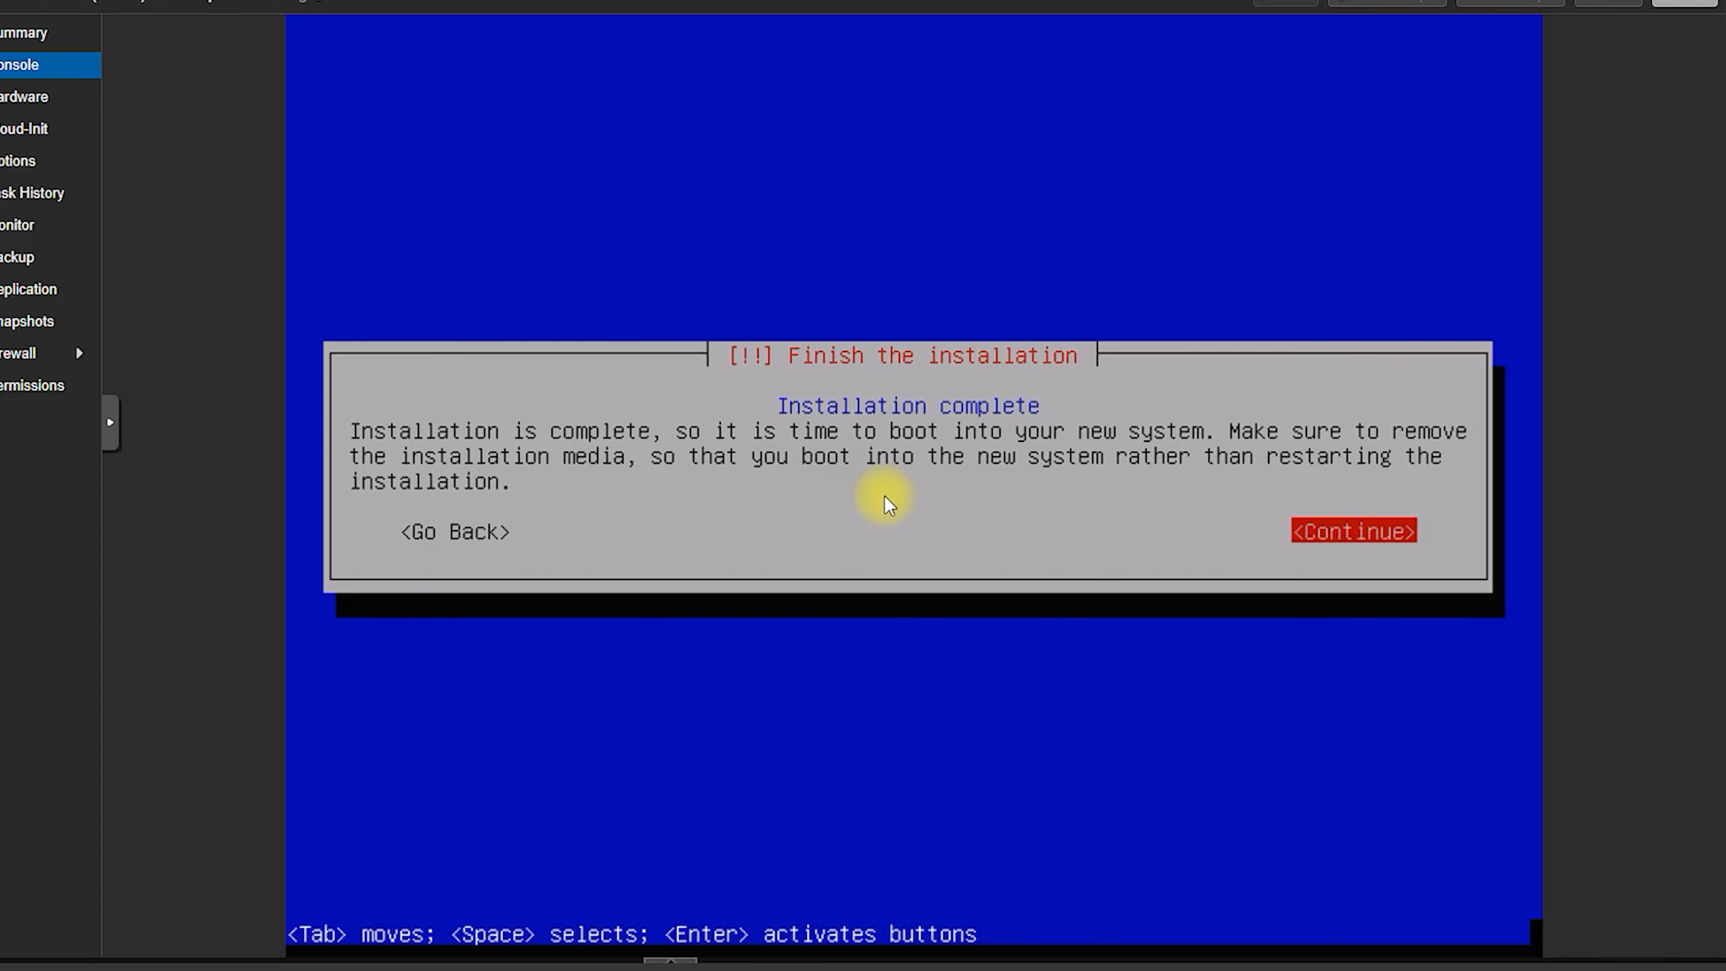
{"action": "mouse_move", "coordinate": [1291, 564]}
{"action": "left_mouse_down"}
{"action": "mouse_move", "coordinate": [1252, 491]}
{"action": "mouse_move", "coordinate": [1325, 577]}
{"action": "left_mouse_up"}
{"action": "mouse_move", "coordinate": [788, 416]}
{"action": "left_mouse_down"}
{"action": "mouse_move", "coordinate": [867, 374]}
{"action": "mouse_move", "coordinate": [910, 432]}
{"action": "left_mouse_up"}
{"action": "left_click", "coordinate": [1353, 531]}
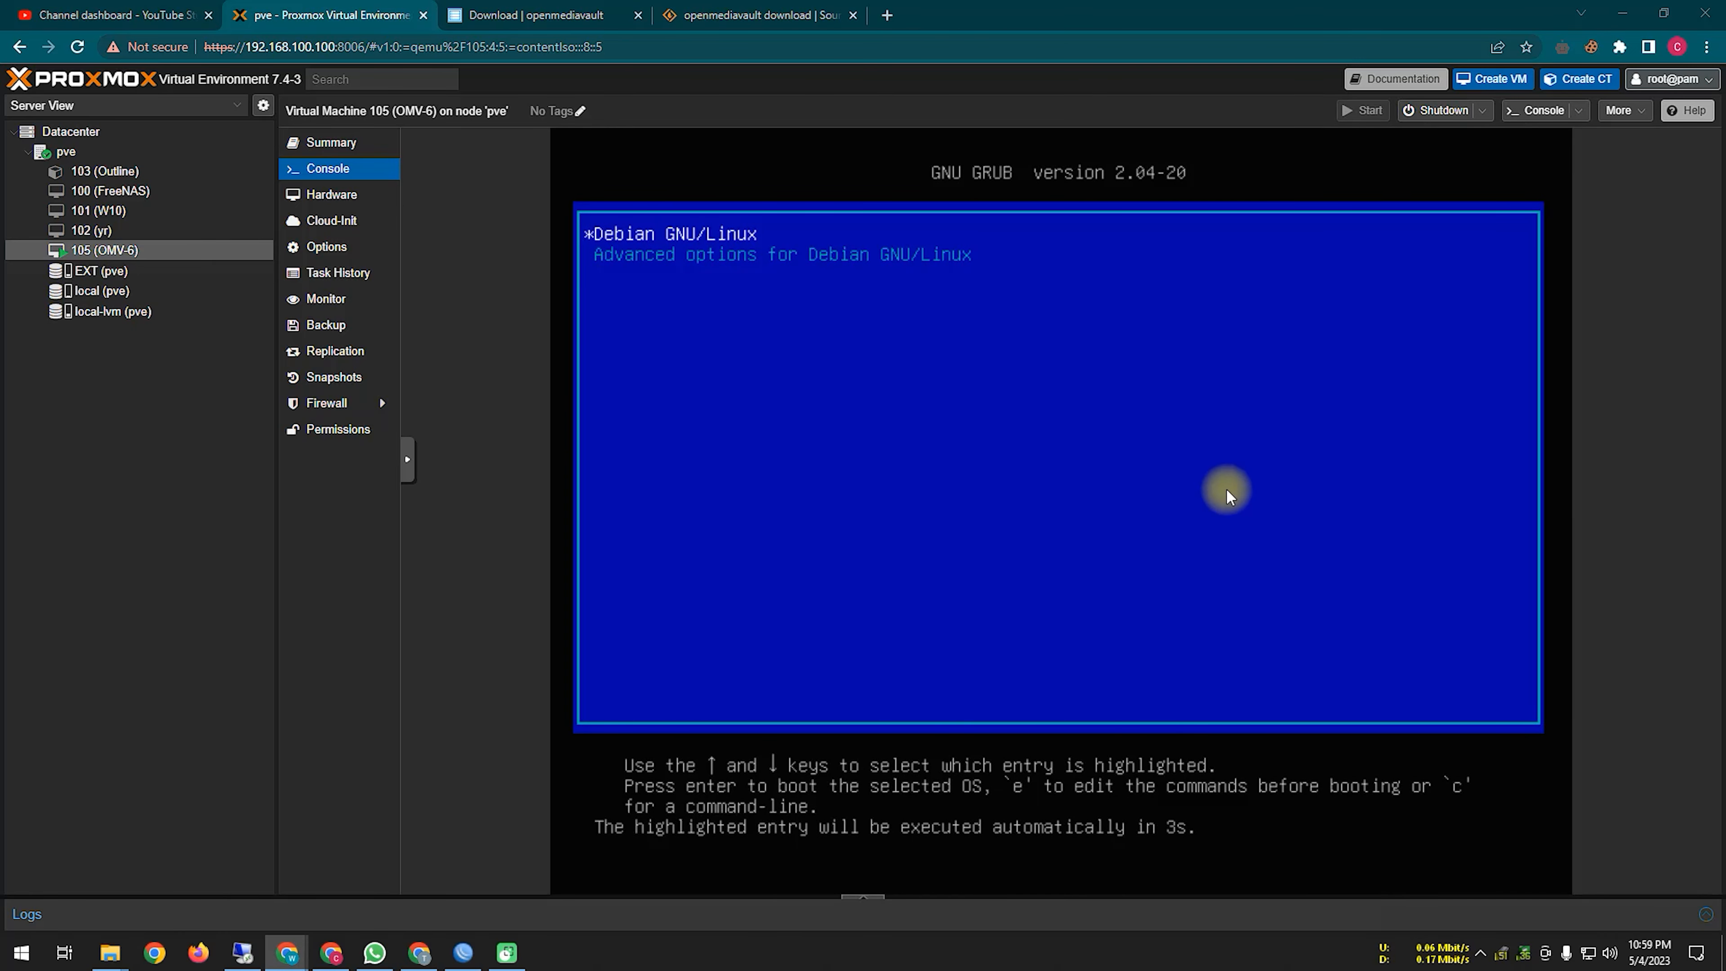
Step: Boot Debian GNU/Linux from GRUB into the openmediavault console login showing 192.168.100.182
{"action": "left_click", "coordinate": [1186, 461]}
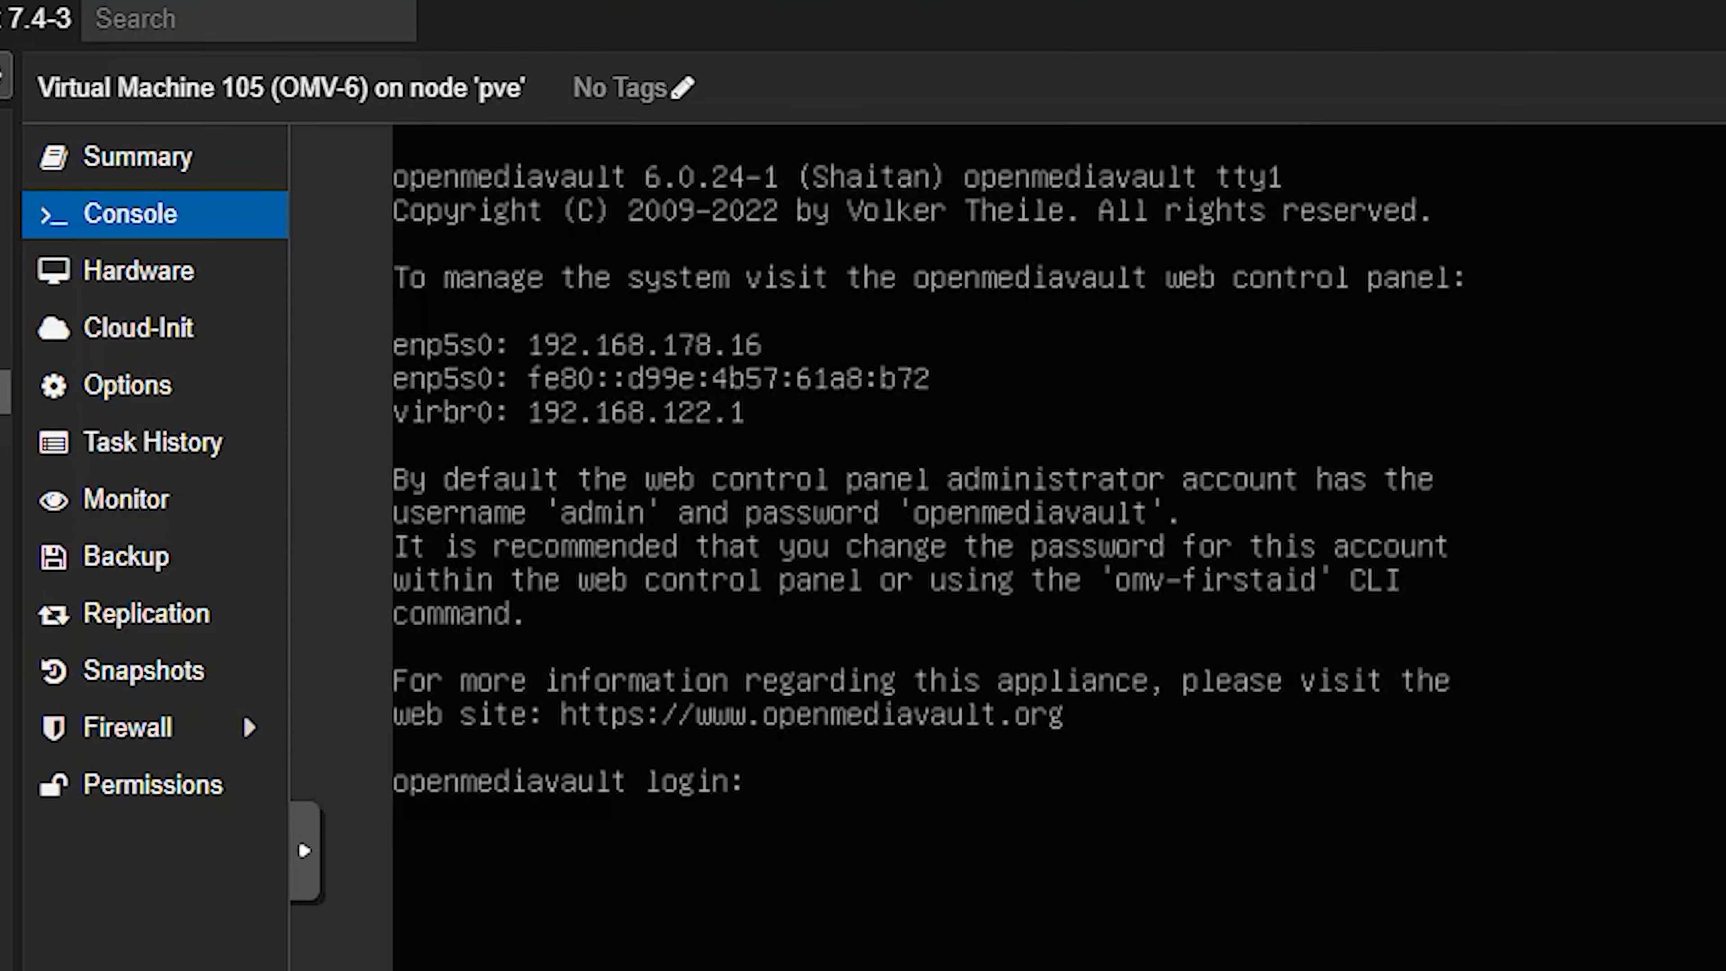
{"action": "mouse_move", "coordinate": [398, 443]}
{"action": "left_mouse_down"}
{"action": "mouse_move", "coordinate": [732, 469]}
{"action": "mouse_move", "coordinate": [1027, 335]}
{"action": "mouse_move", "coordinate": [328, 328]}
{"action": "mouse_move", "coordinate": [413, 455]}
{"action": "left_mouse_up"}
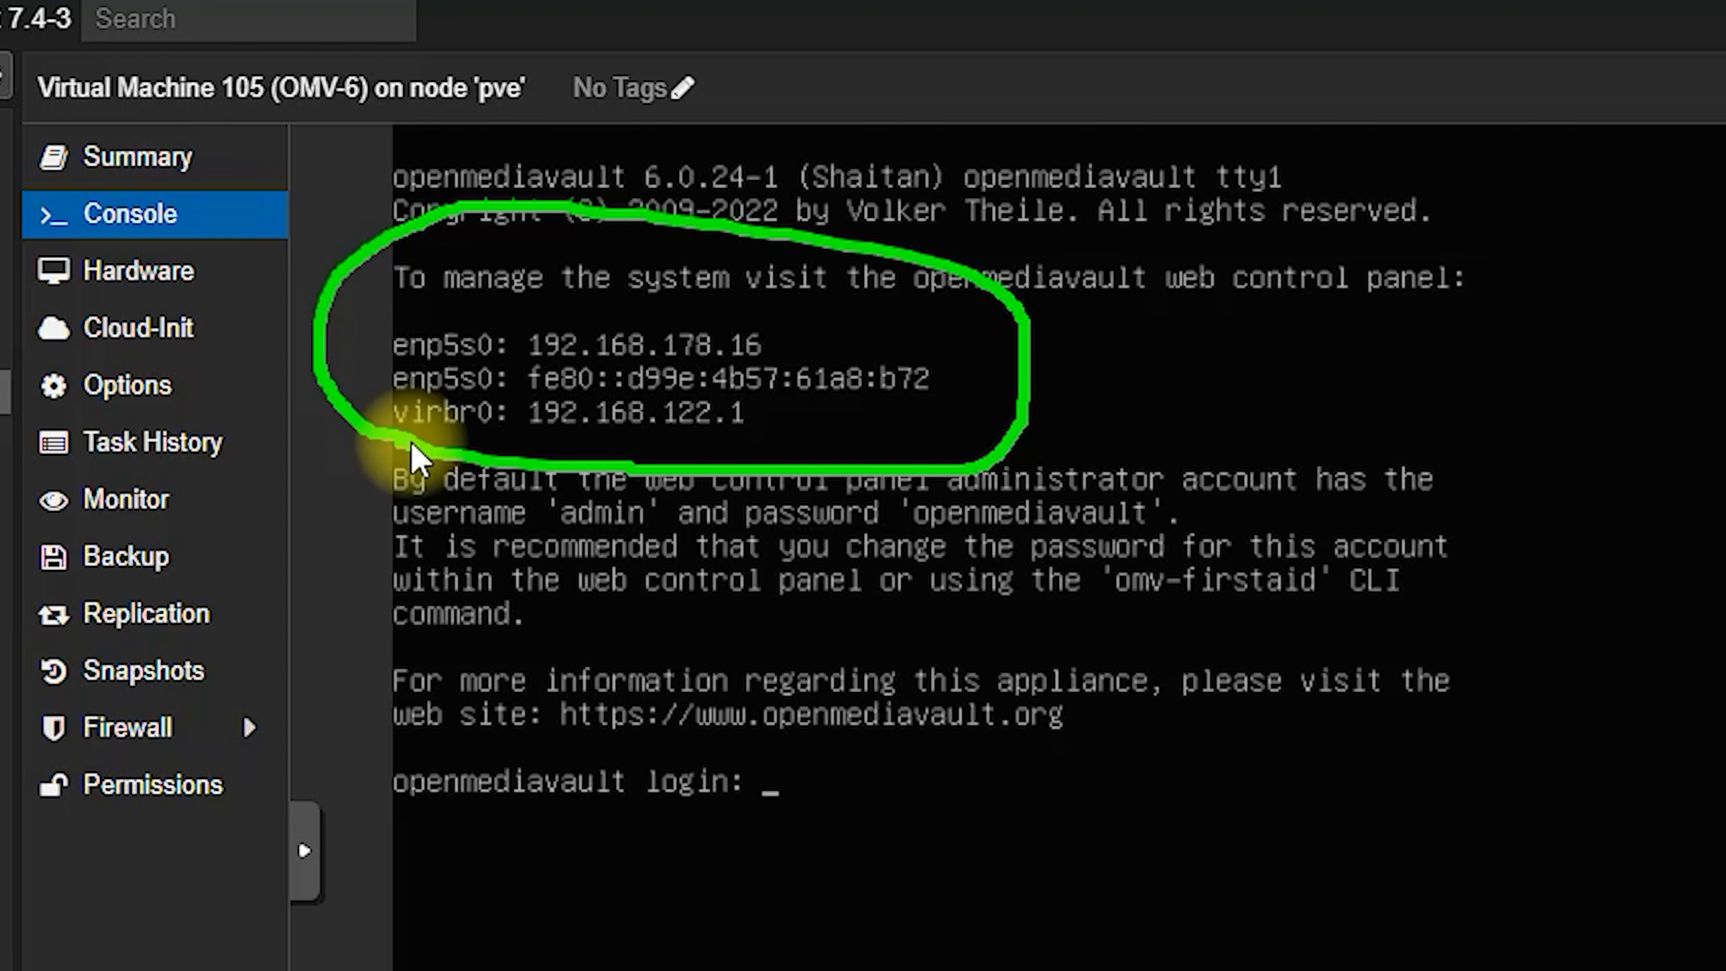
{"action": "key", "text": "Escape"}
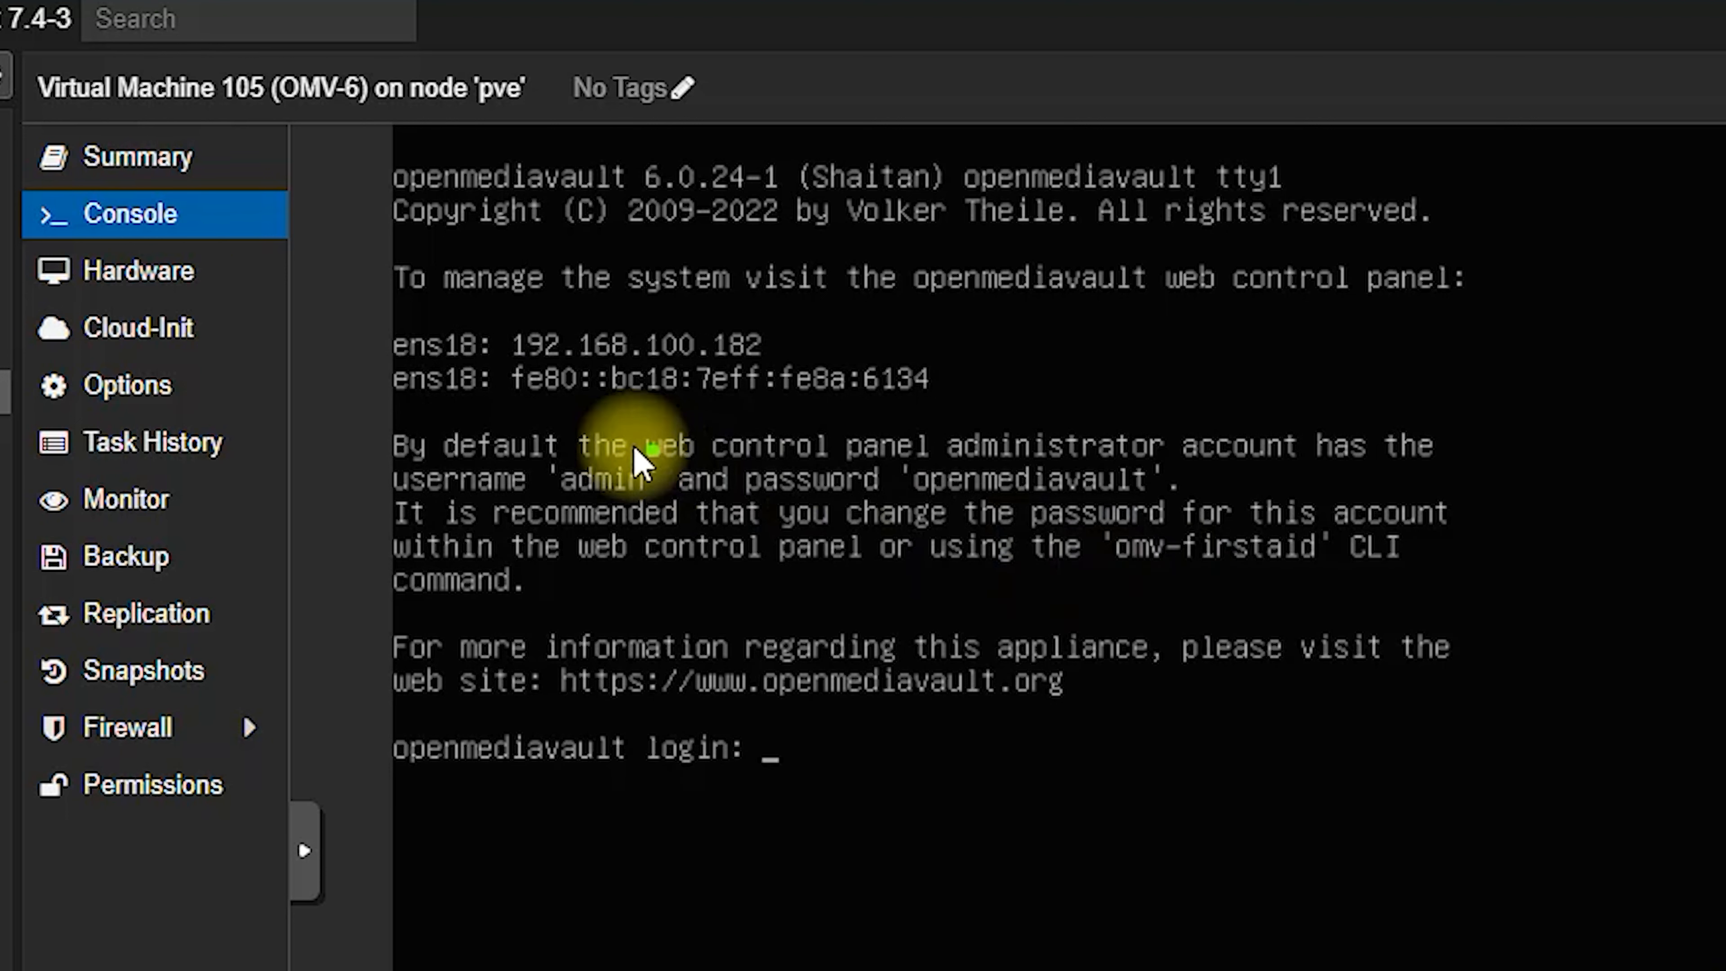
{"action": "mouse_move", "coordinate": [394, 408]}
{"action": "left_mouse_down"}
{"action": "mouse_move", "coordinate": [979, 429]}
{"action": "mouse_move", "coordinate": [544, 285]}
{"action": "left_mouse_up"}
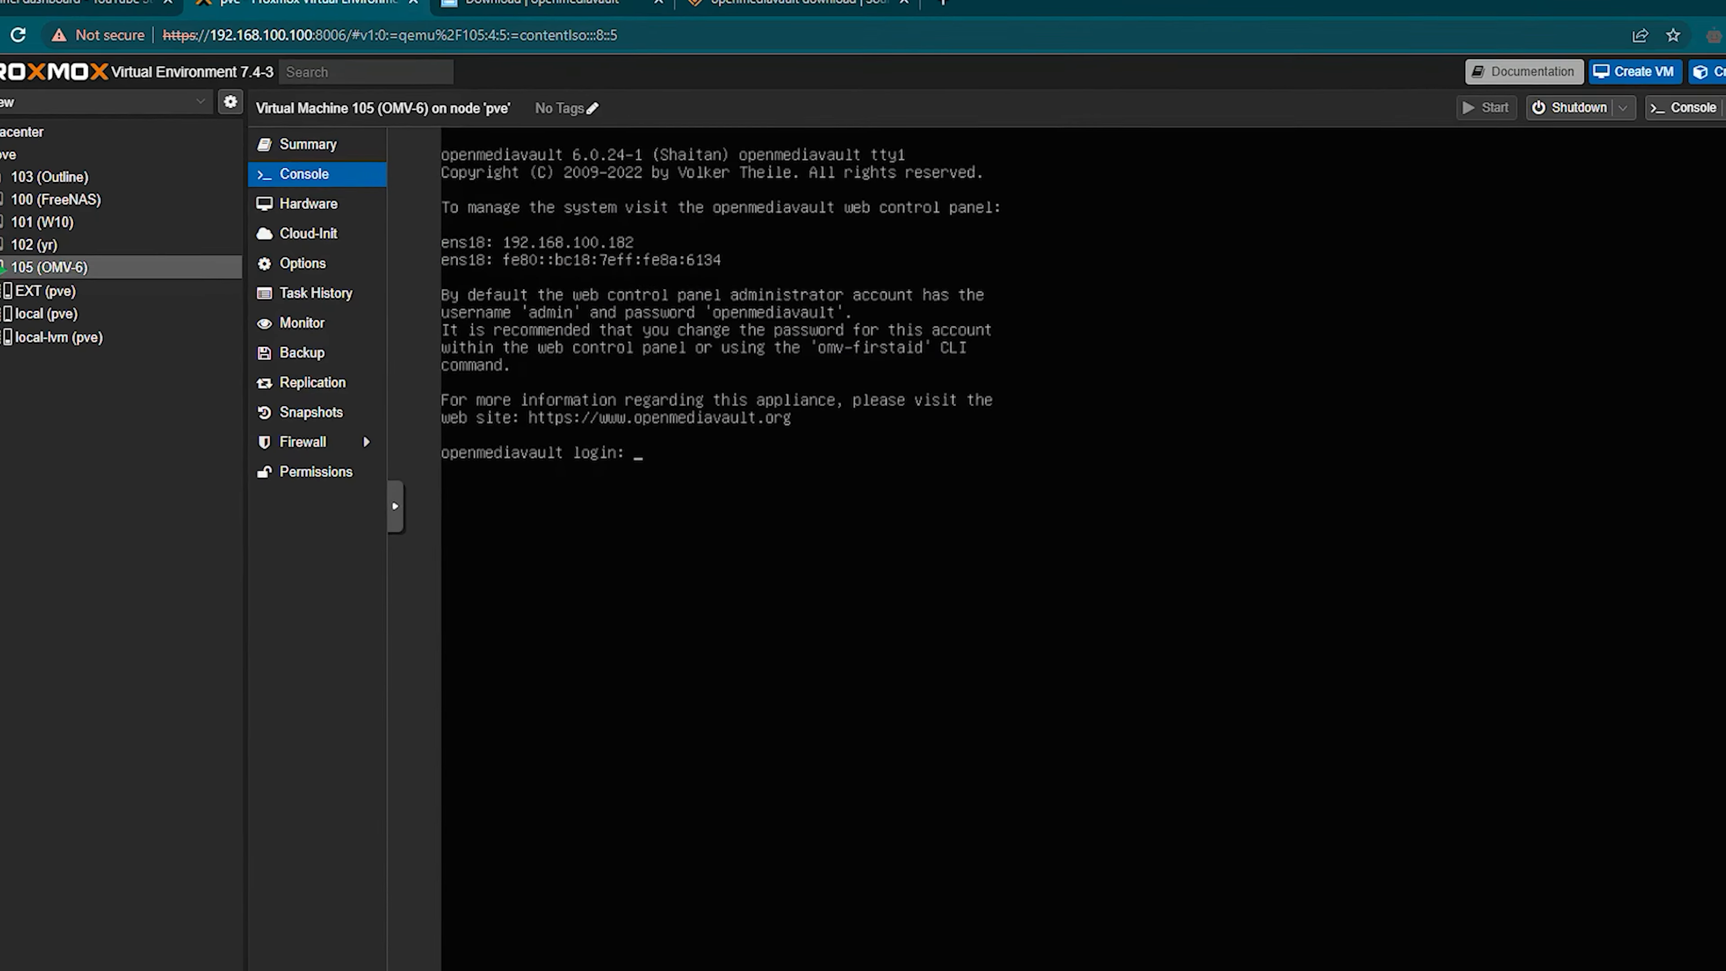
Step: Detach the SourceForge download tab into its own window and browse to 192.168.100.182
{"action": "left_click_drag", "start_coordinate": [721, 2], "coordinate": [871, 395]}
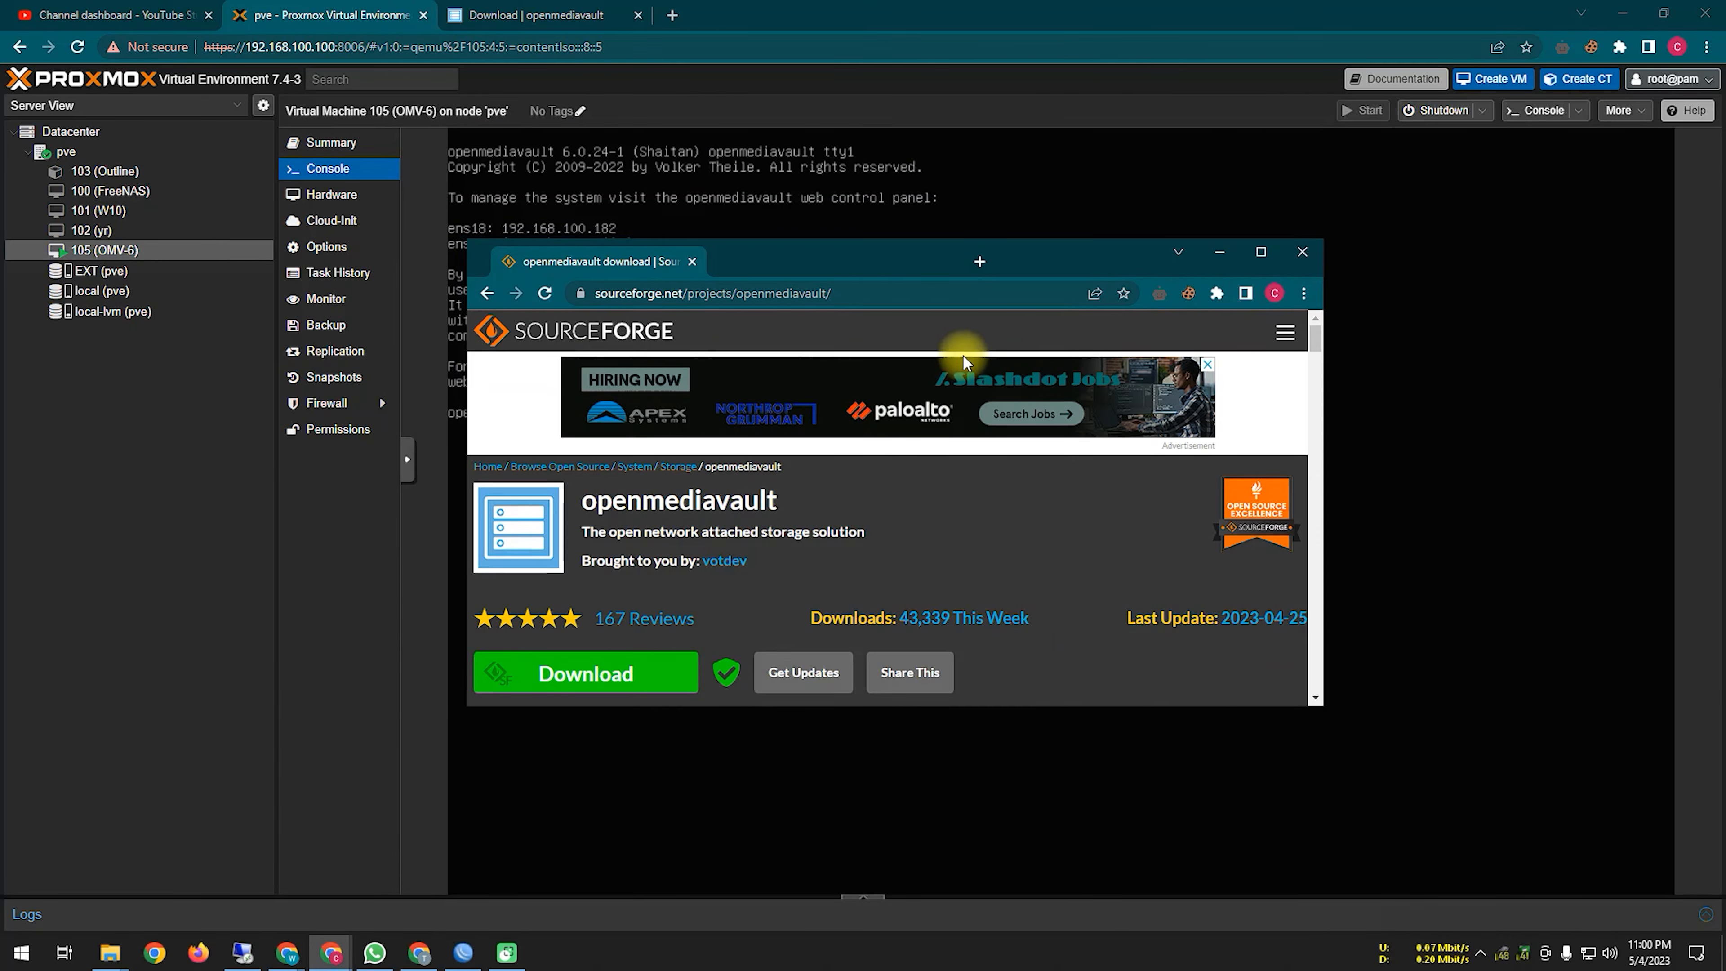
{"action": "left_click_drag", "start_coordinate": [821, 259], "coordinate": [844, 351]}
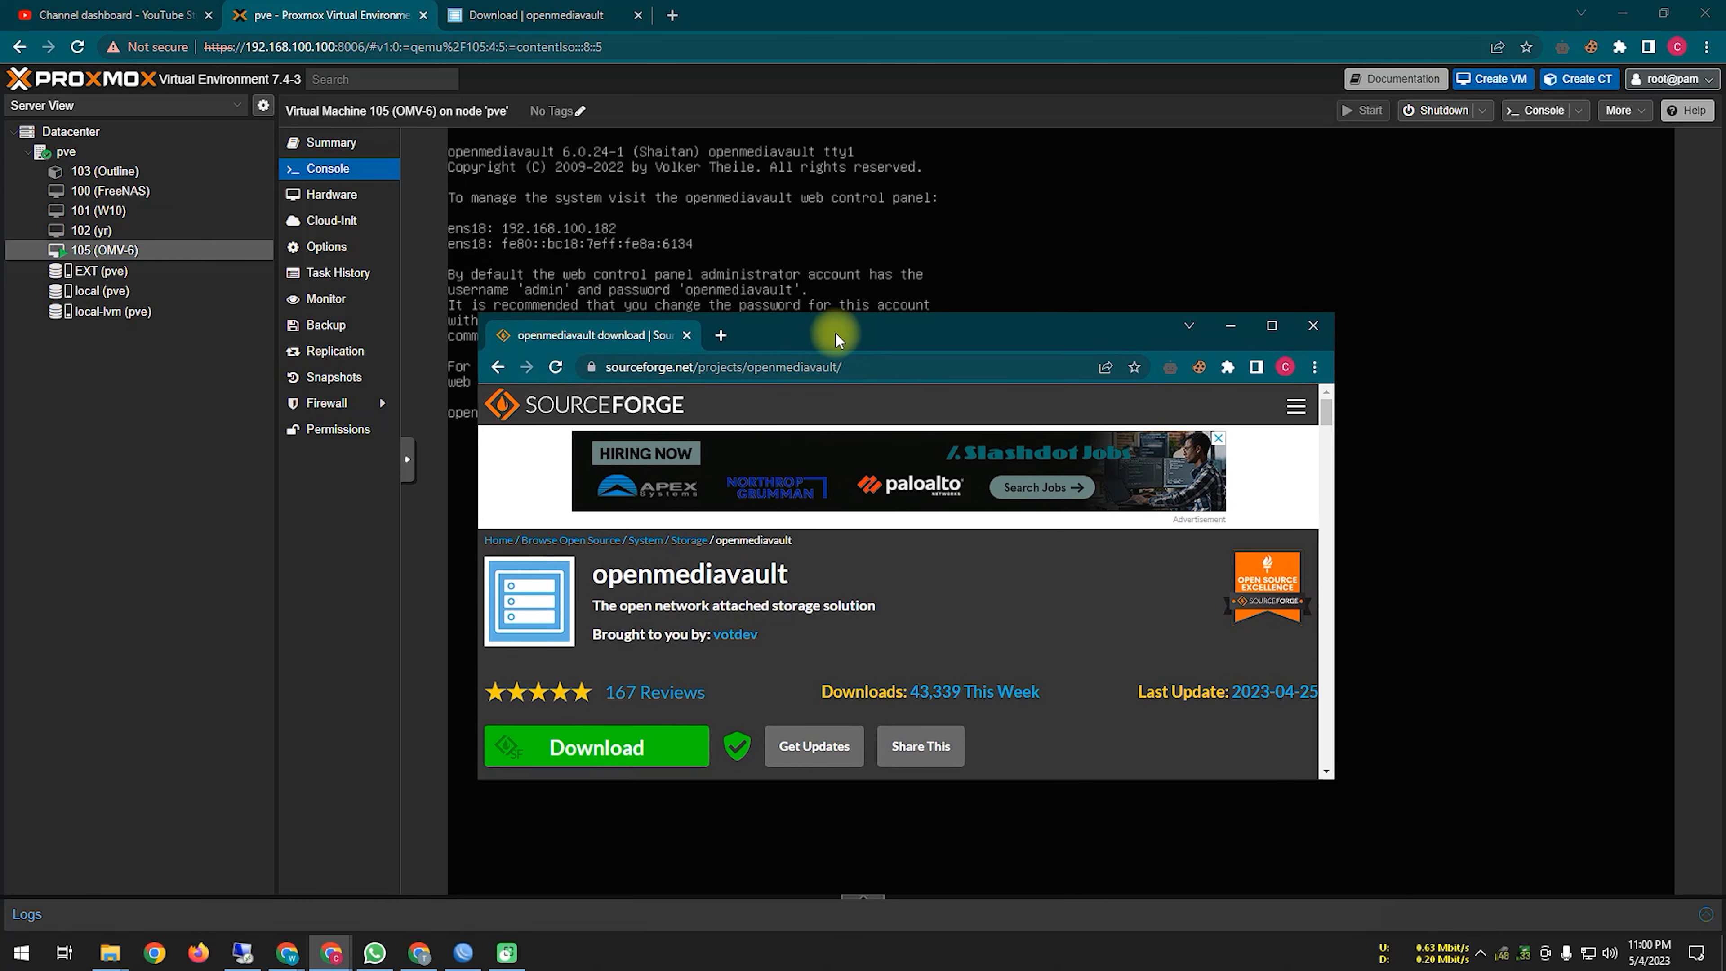
{"action": "left_click", "coordinate": [874, 367]}
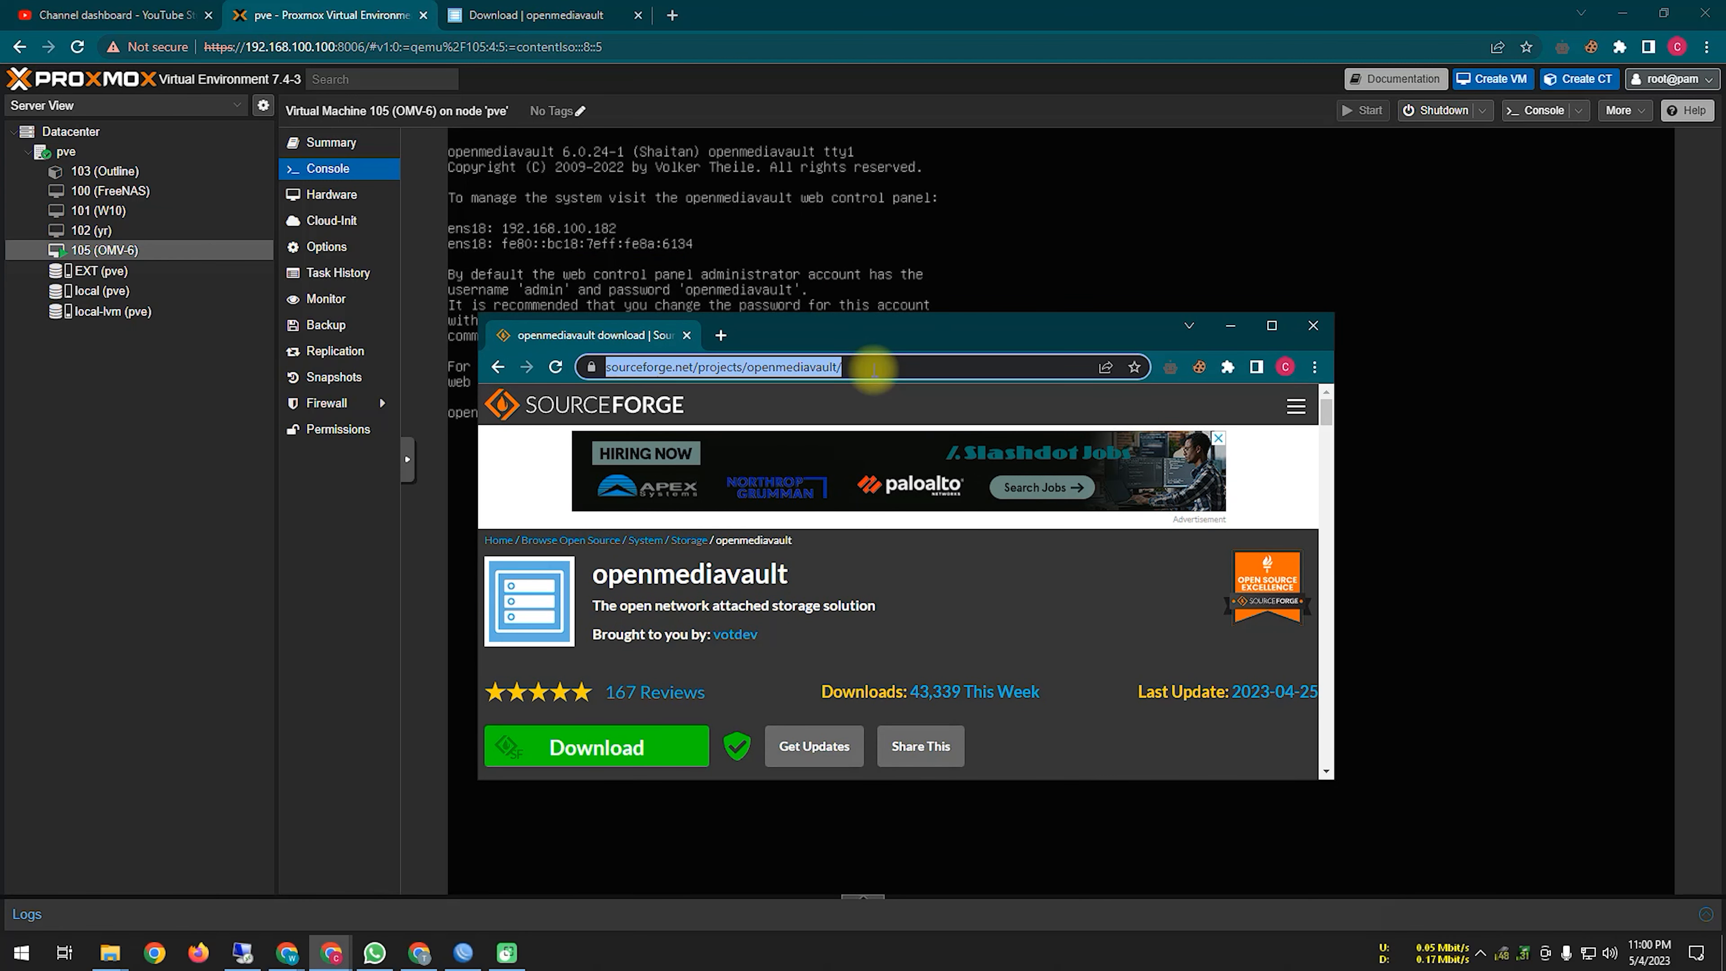
{"action": "type", "text": "192.168"}
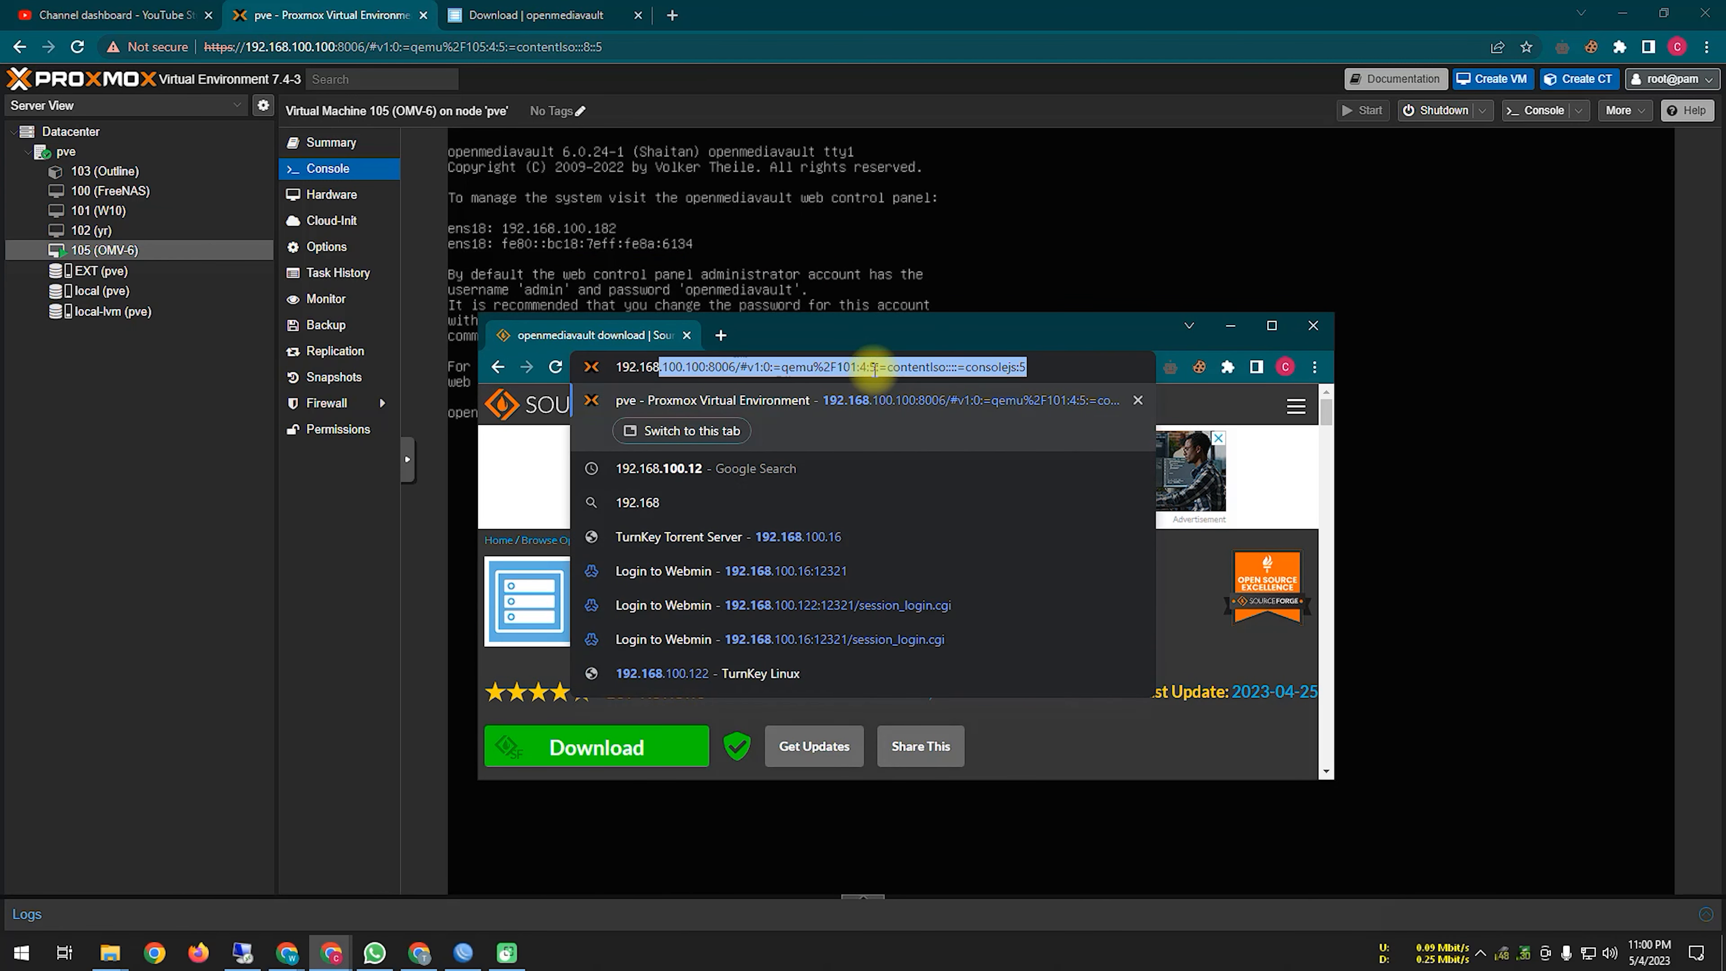
{"action": "type", "text": ".100.18"}
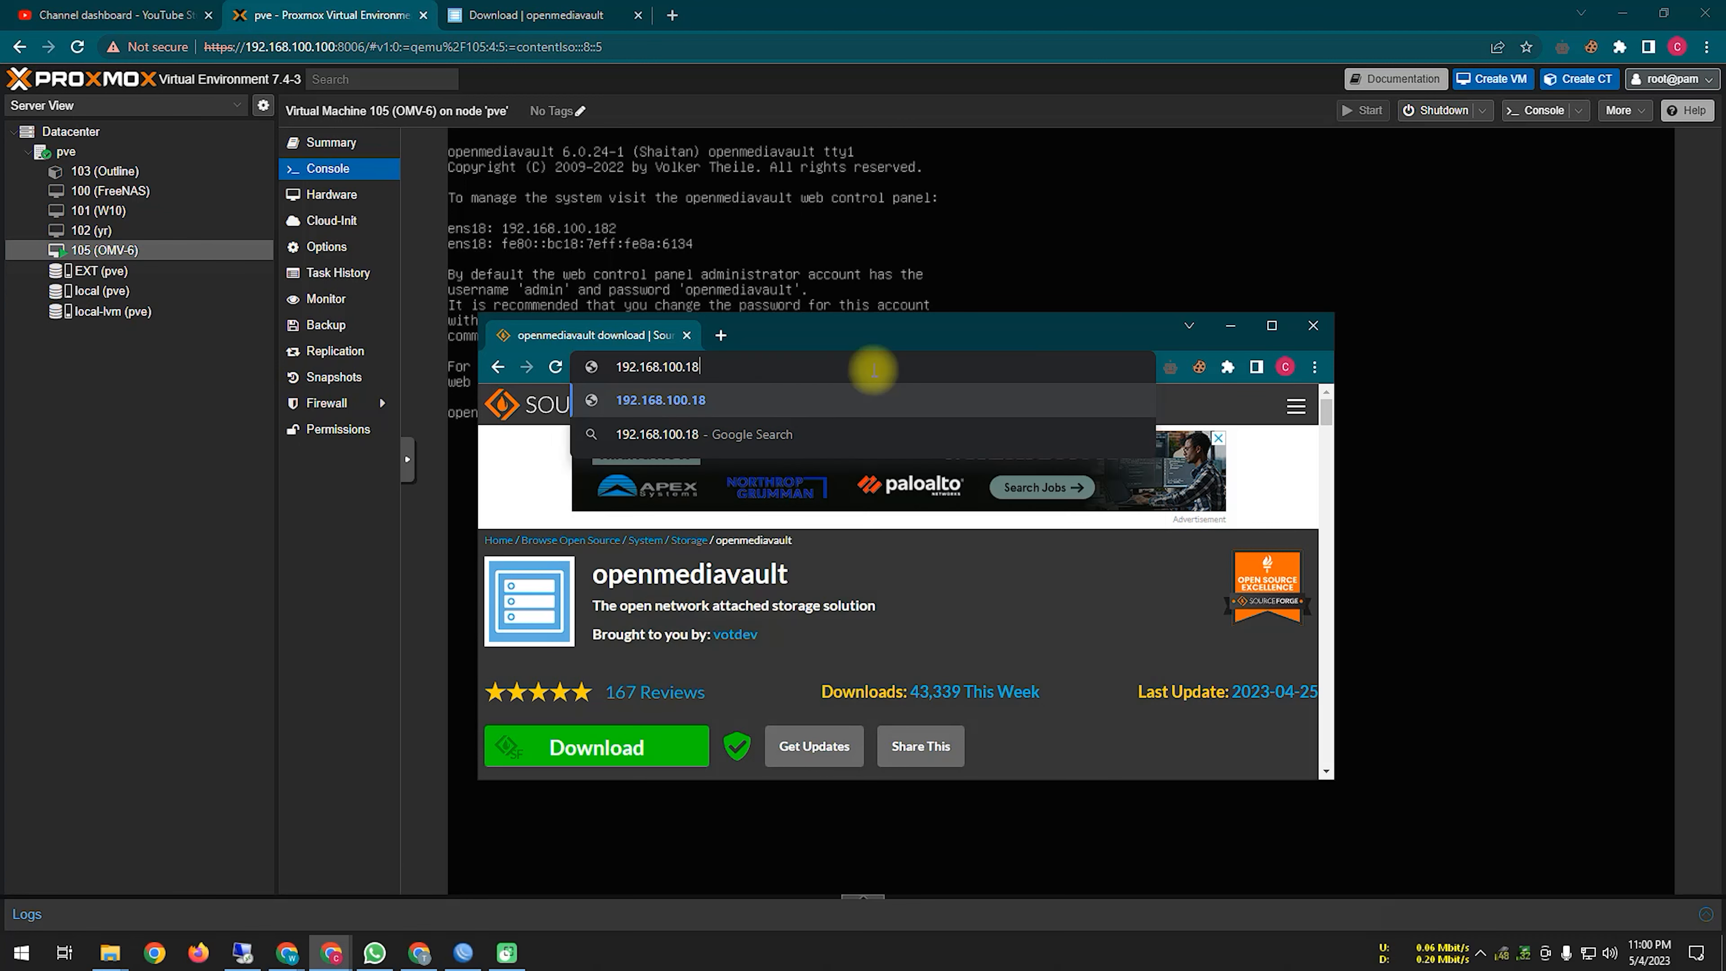
{"action": "key", "text": "Return"}
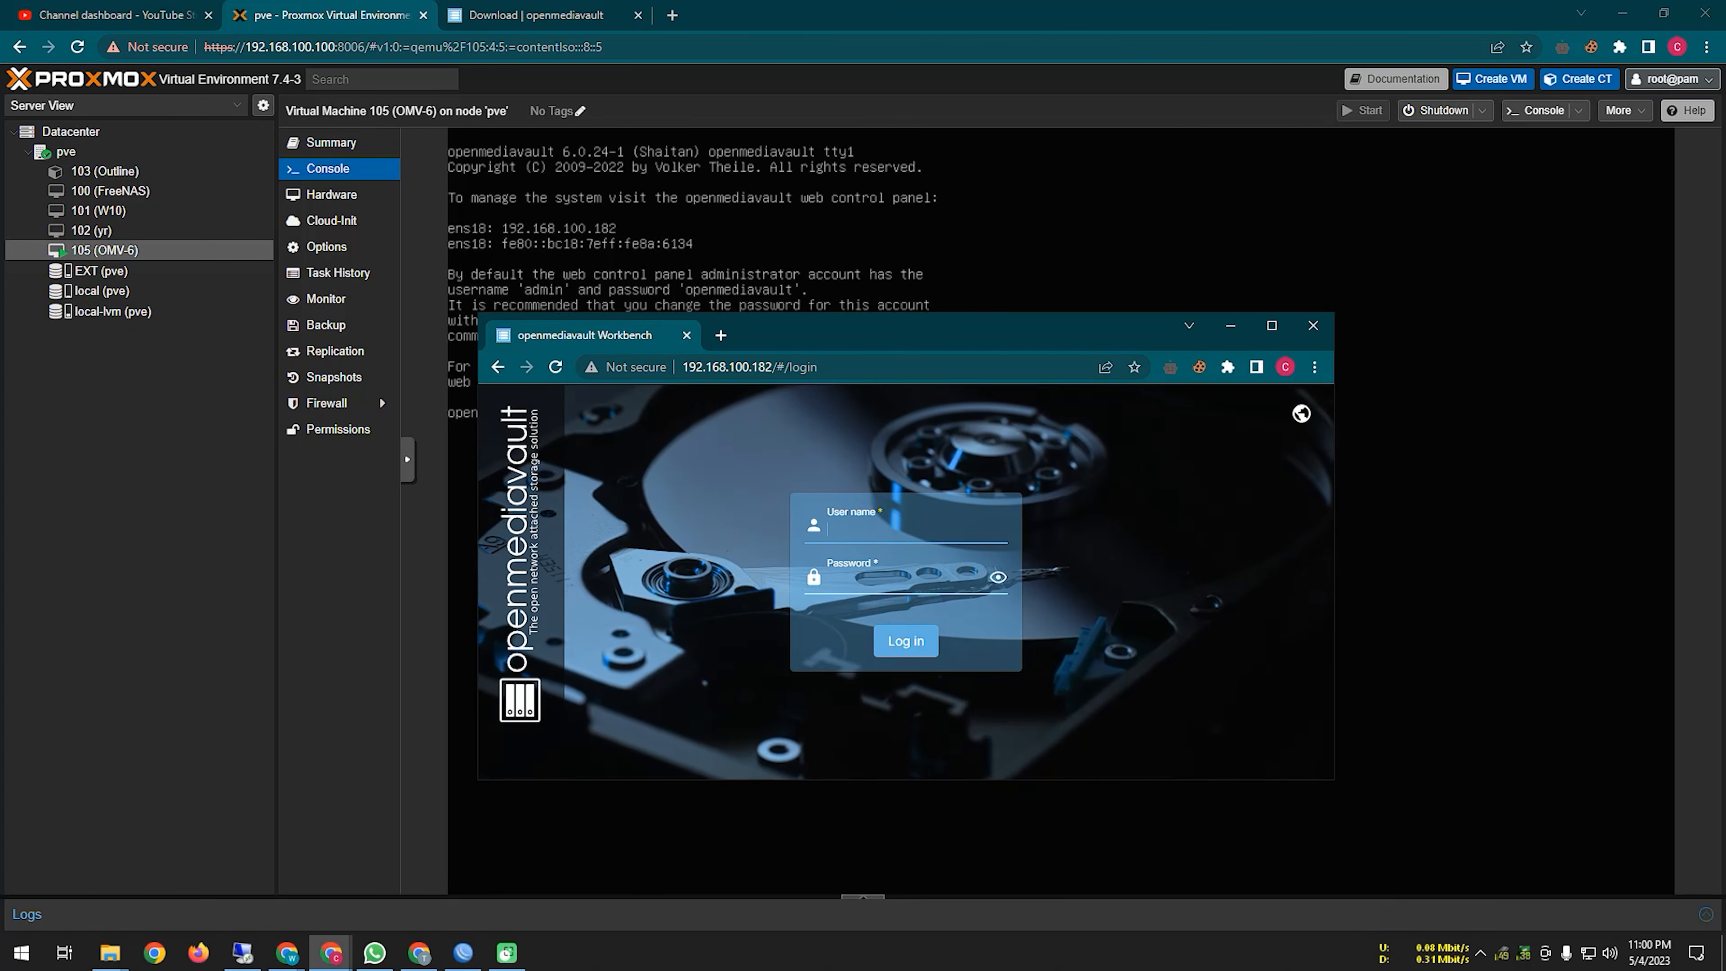
Step: Log in to the openmediavault Workbench as admin with the default administrator password
{"action": "key", "text": "alt+Tab"}
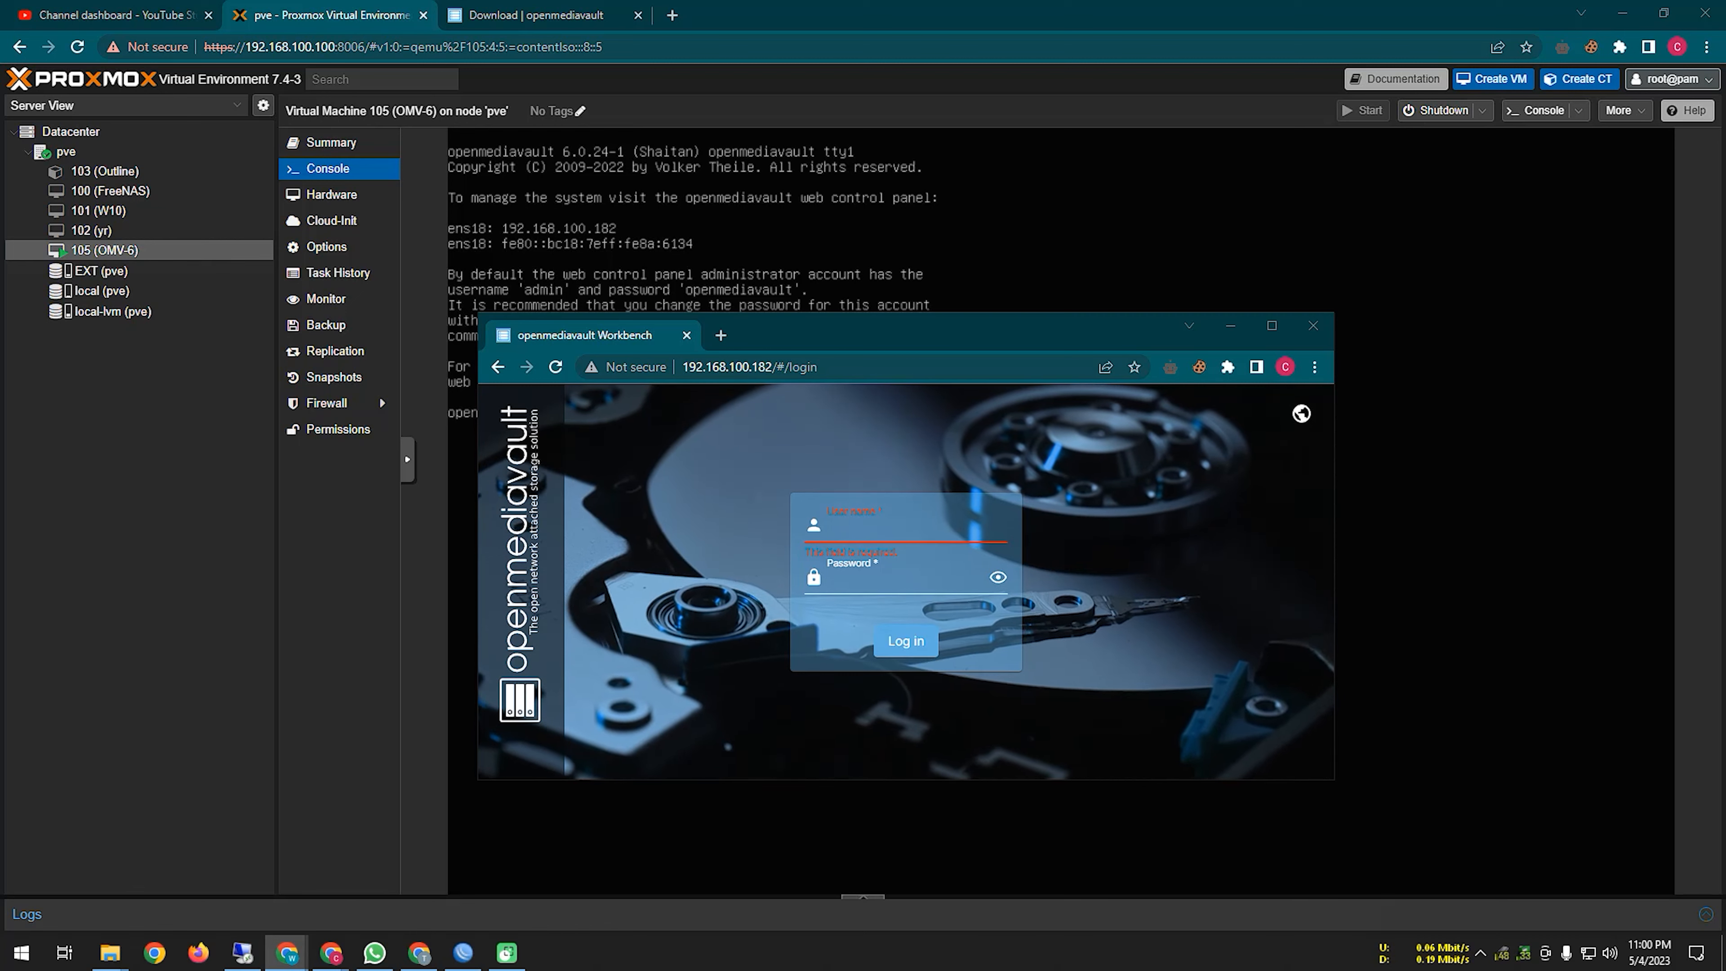
{"action": "left_click", "coordinate": [869, 532]}
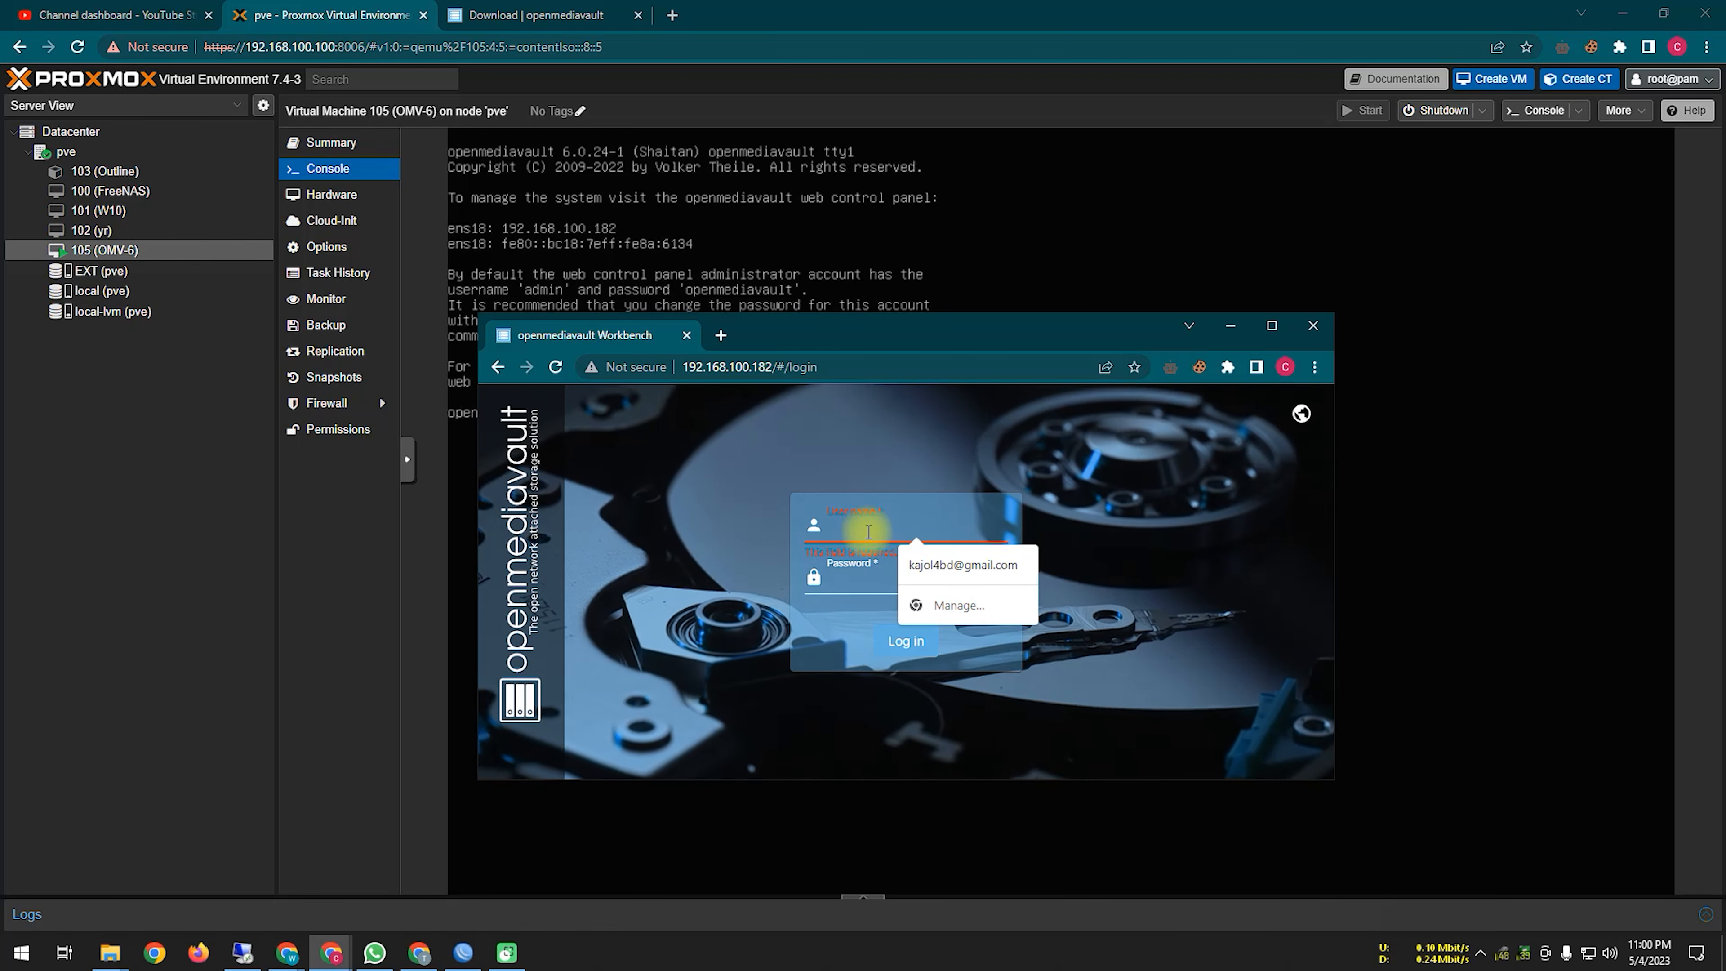
{"action": "type", "text": "openmediavault"}
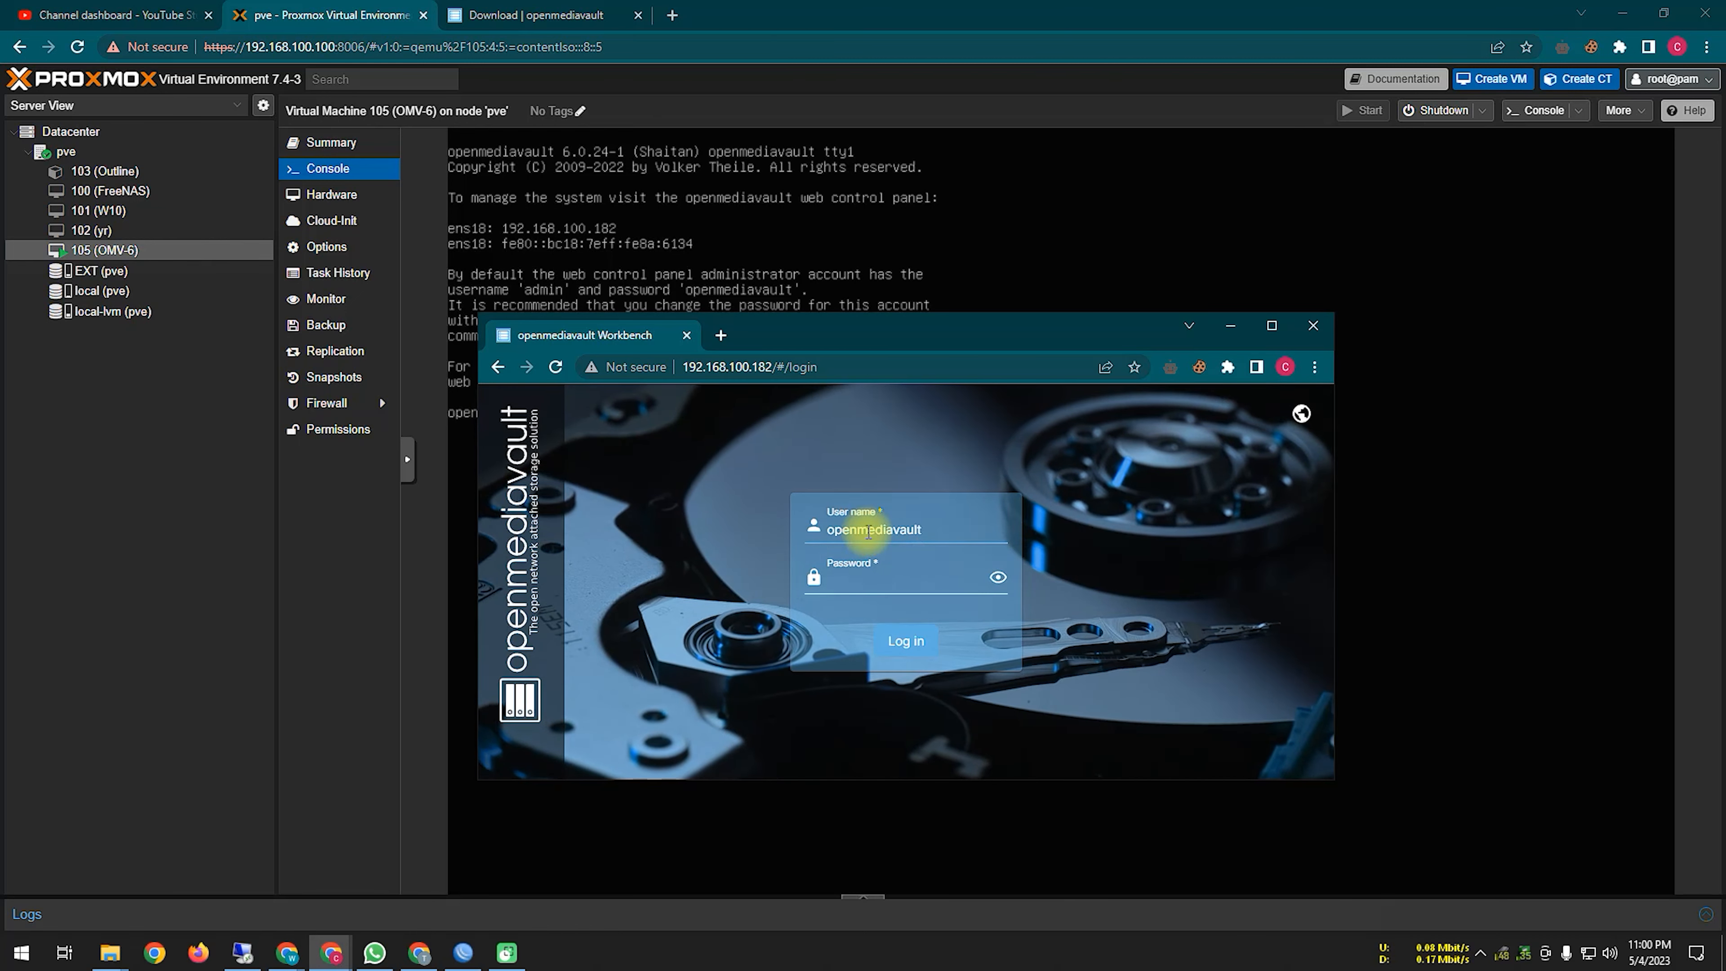
{"action": "double_click", "coordinate": [825, 529]}
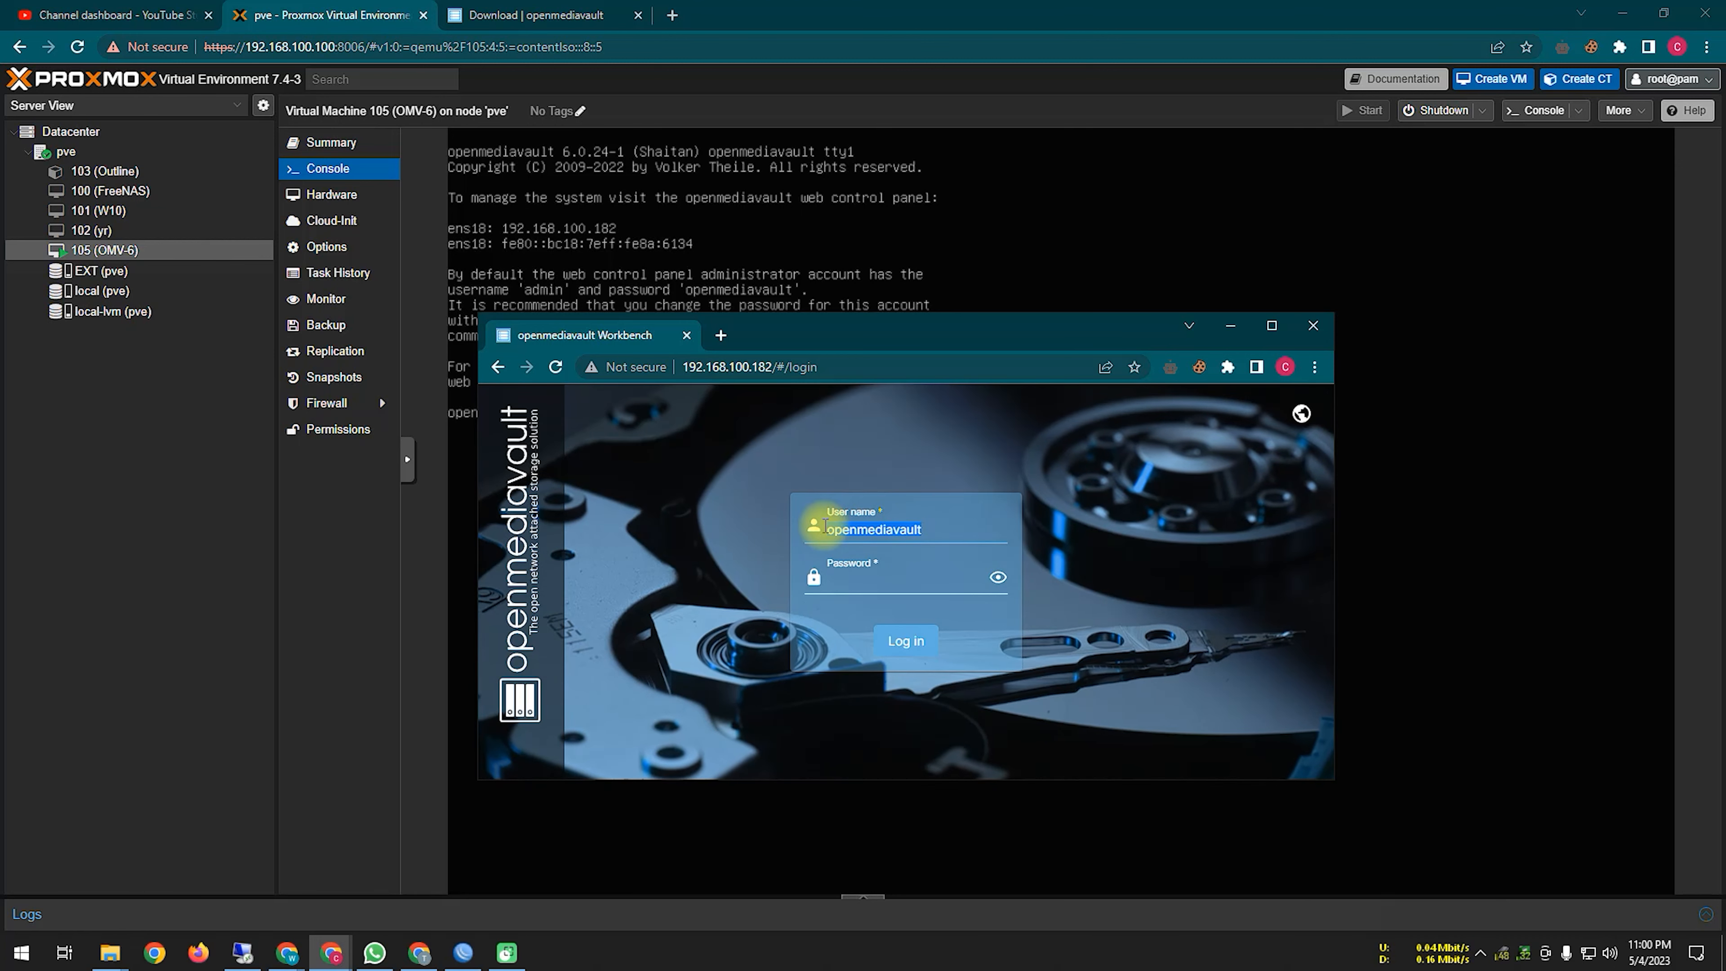
{"action": "type", "text": "admin"}
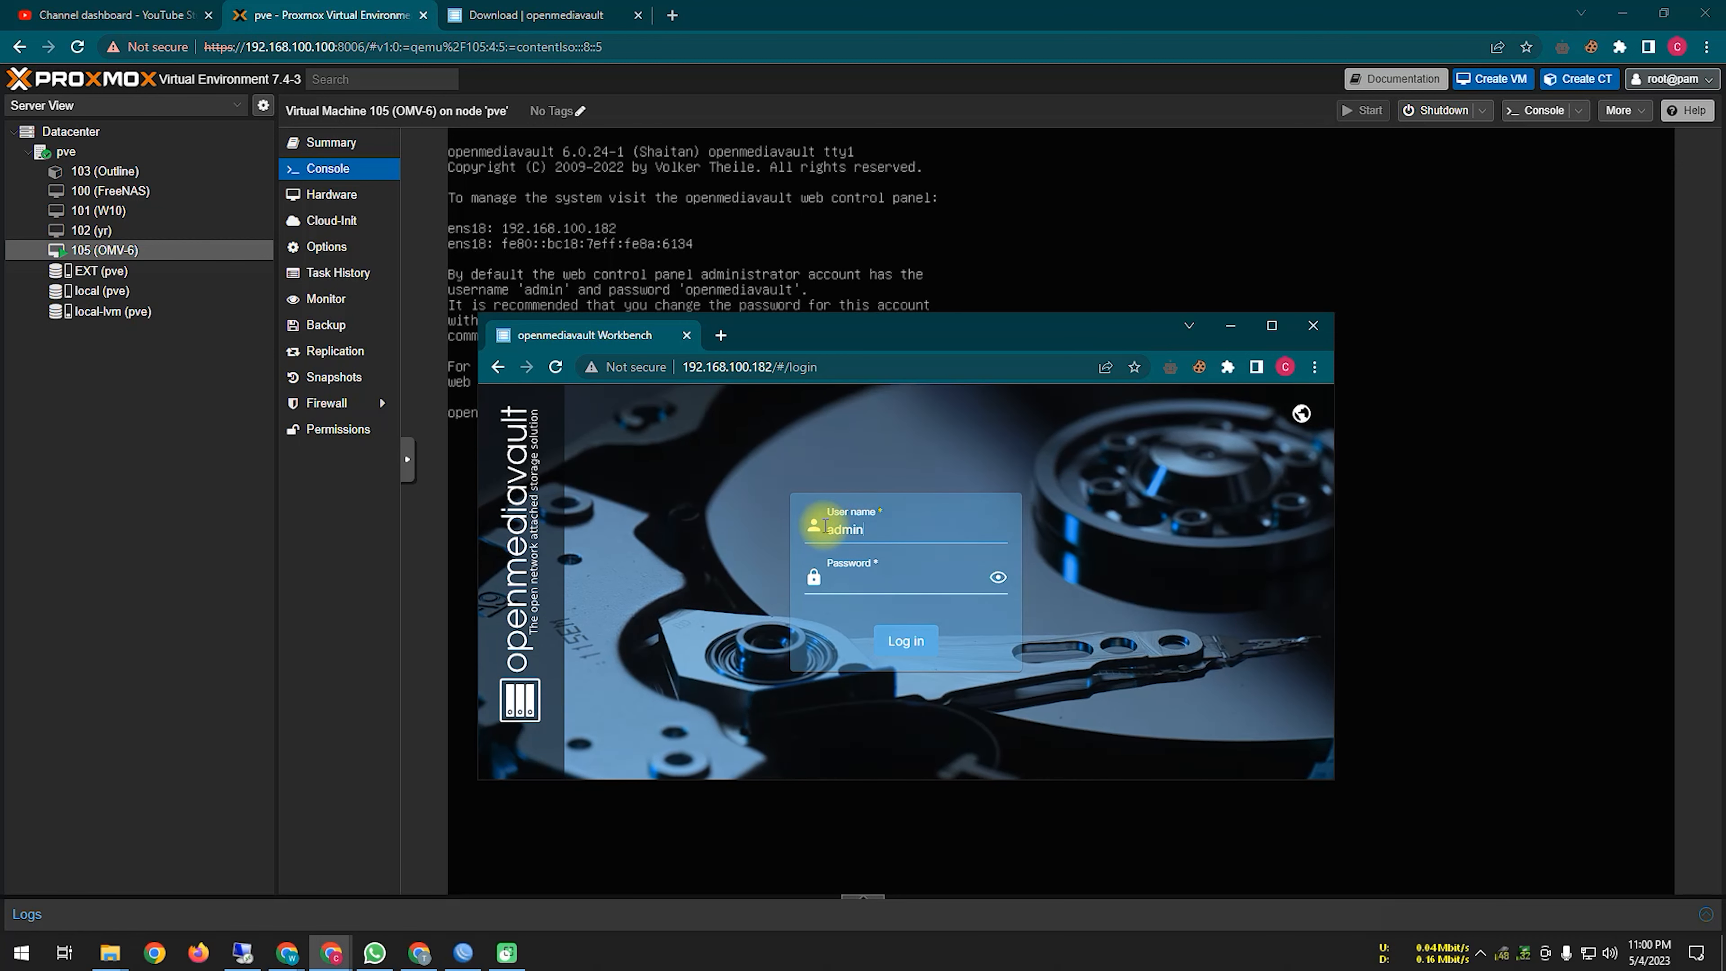
{"action": "key", "text": "Tab"}
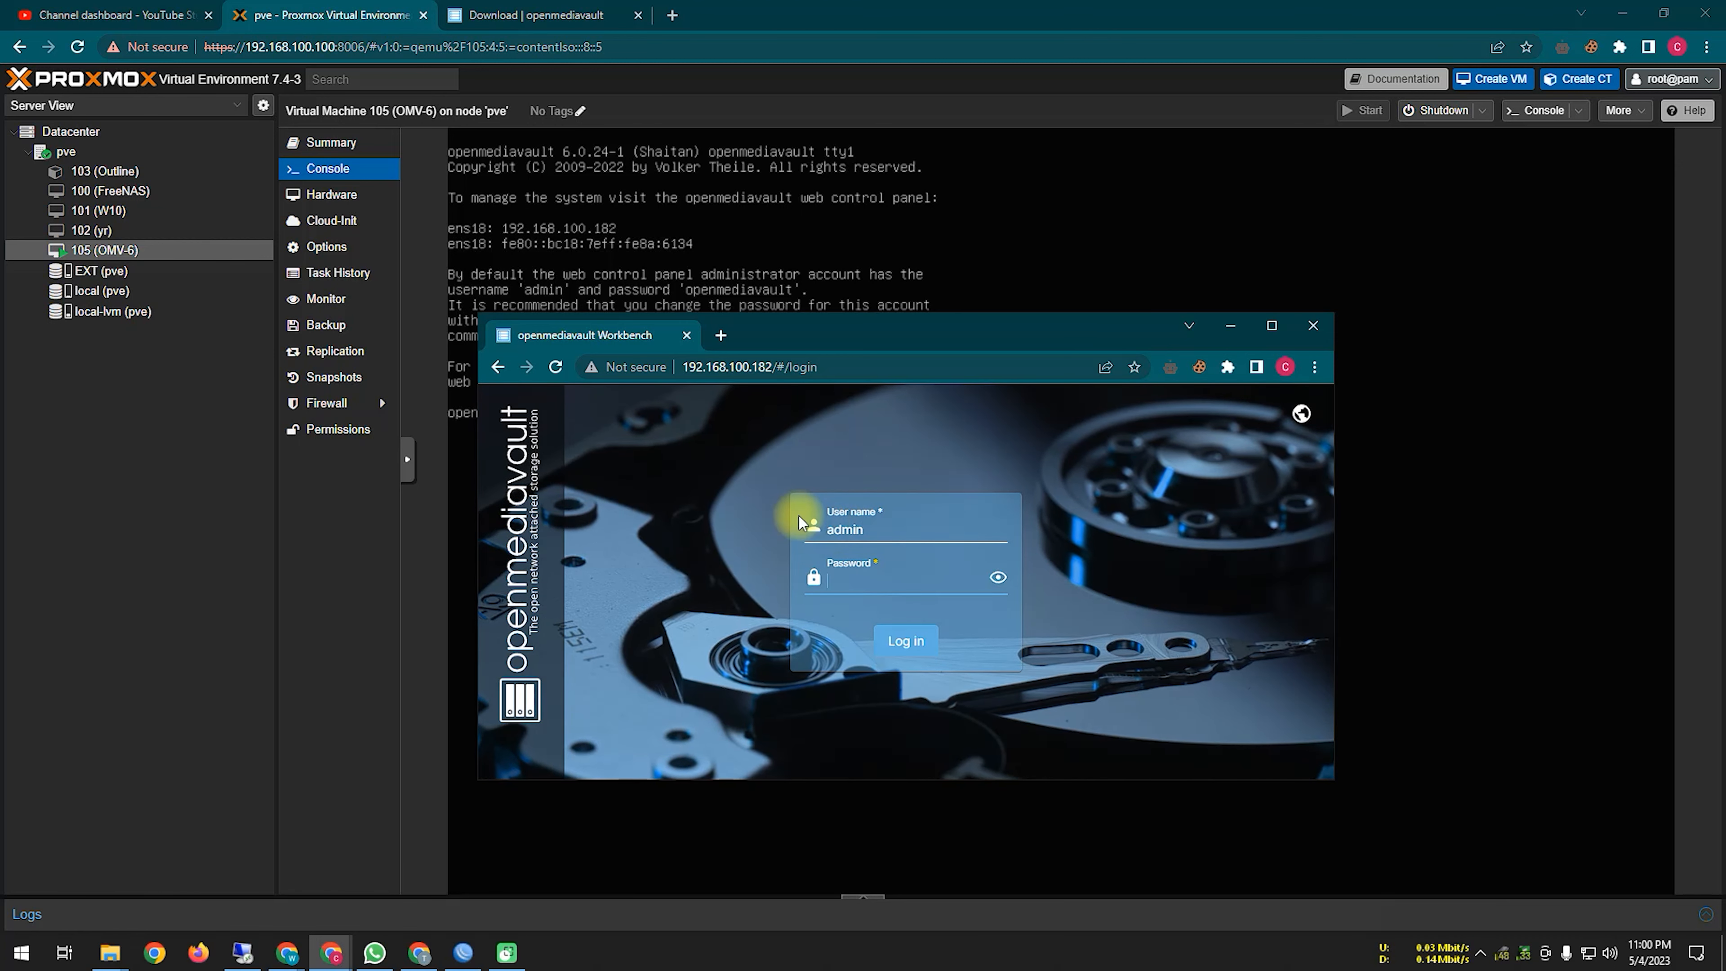
{"action": "type", "text": "openmediavault"}
{"action": "left_click", "coordinate": [996, 576]}
{"action": "left_click", "coordinate": [906, 639]}
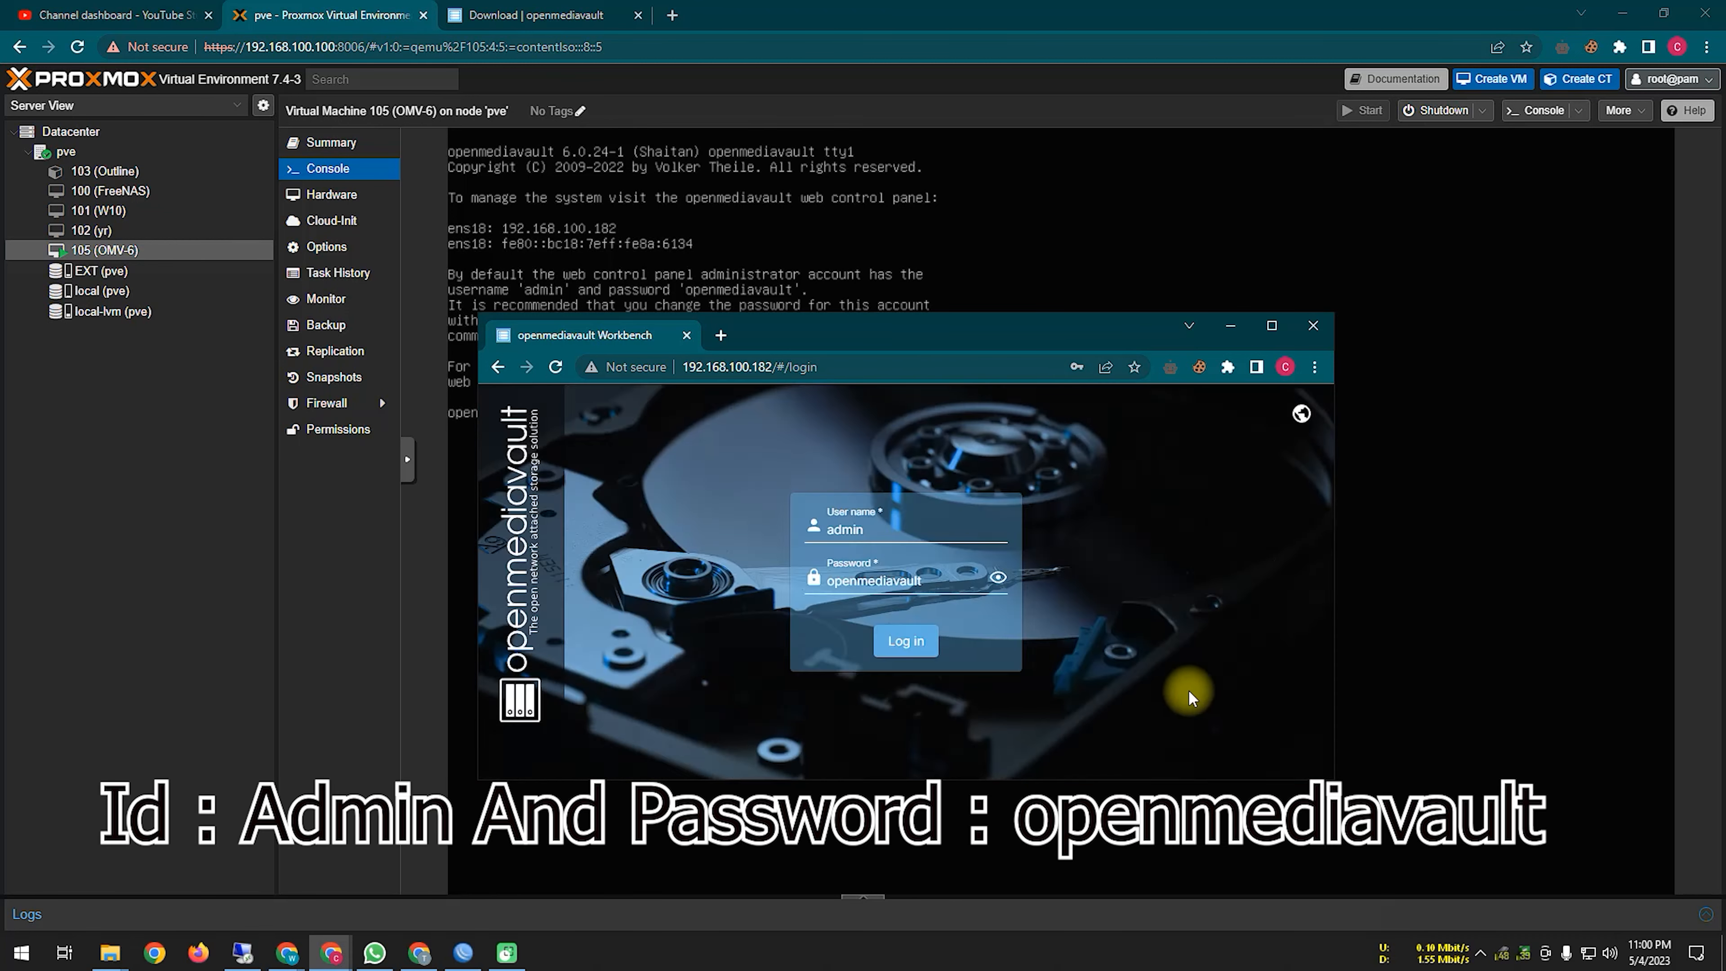
Step: Save the login credentials in Chrome and enlarge the window to reveal the side menu
{"action": "left_click", "coordinate": [1039, 622]}
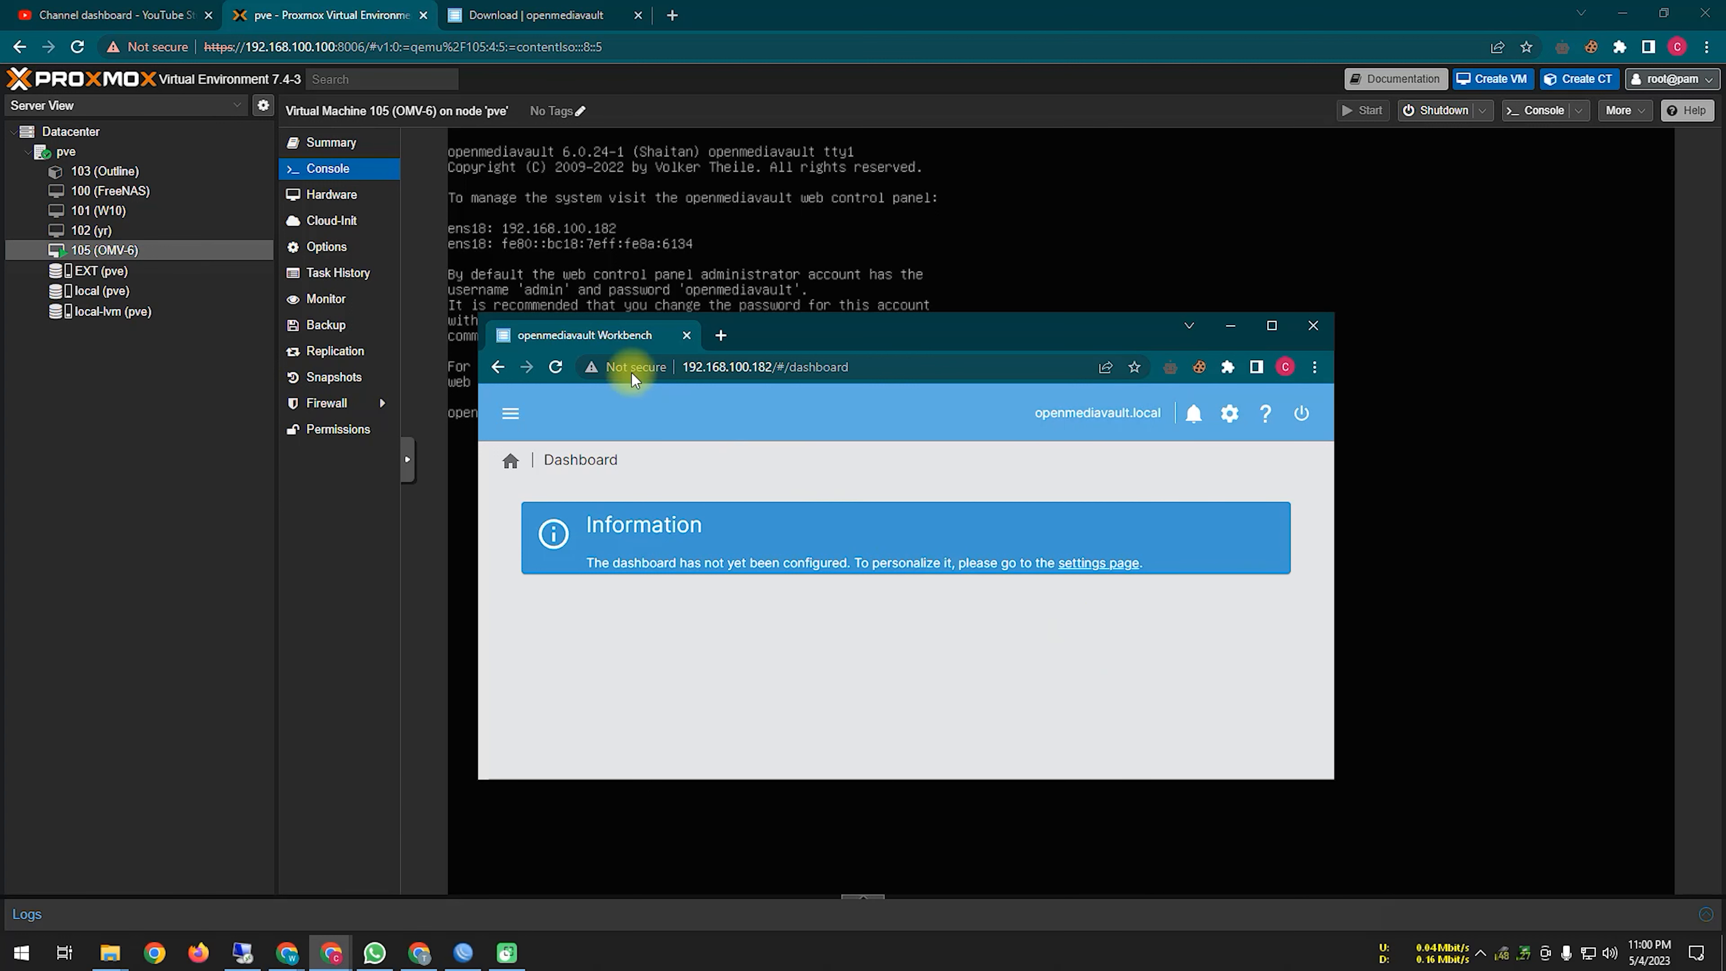
{"action": "left_click_drag", "start_coordinate": [475, 309], "coordinate": [338, 112]}
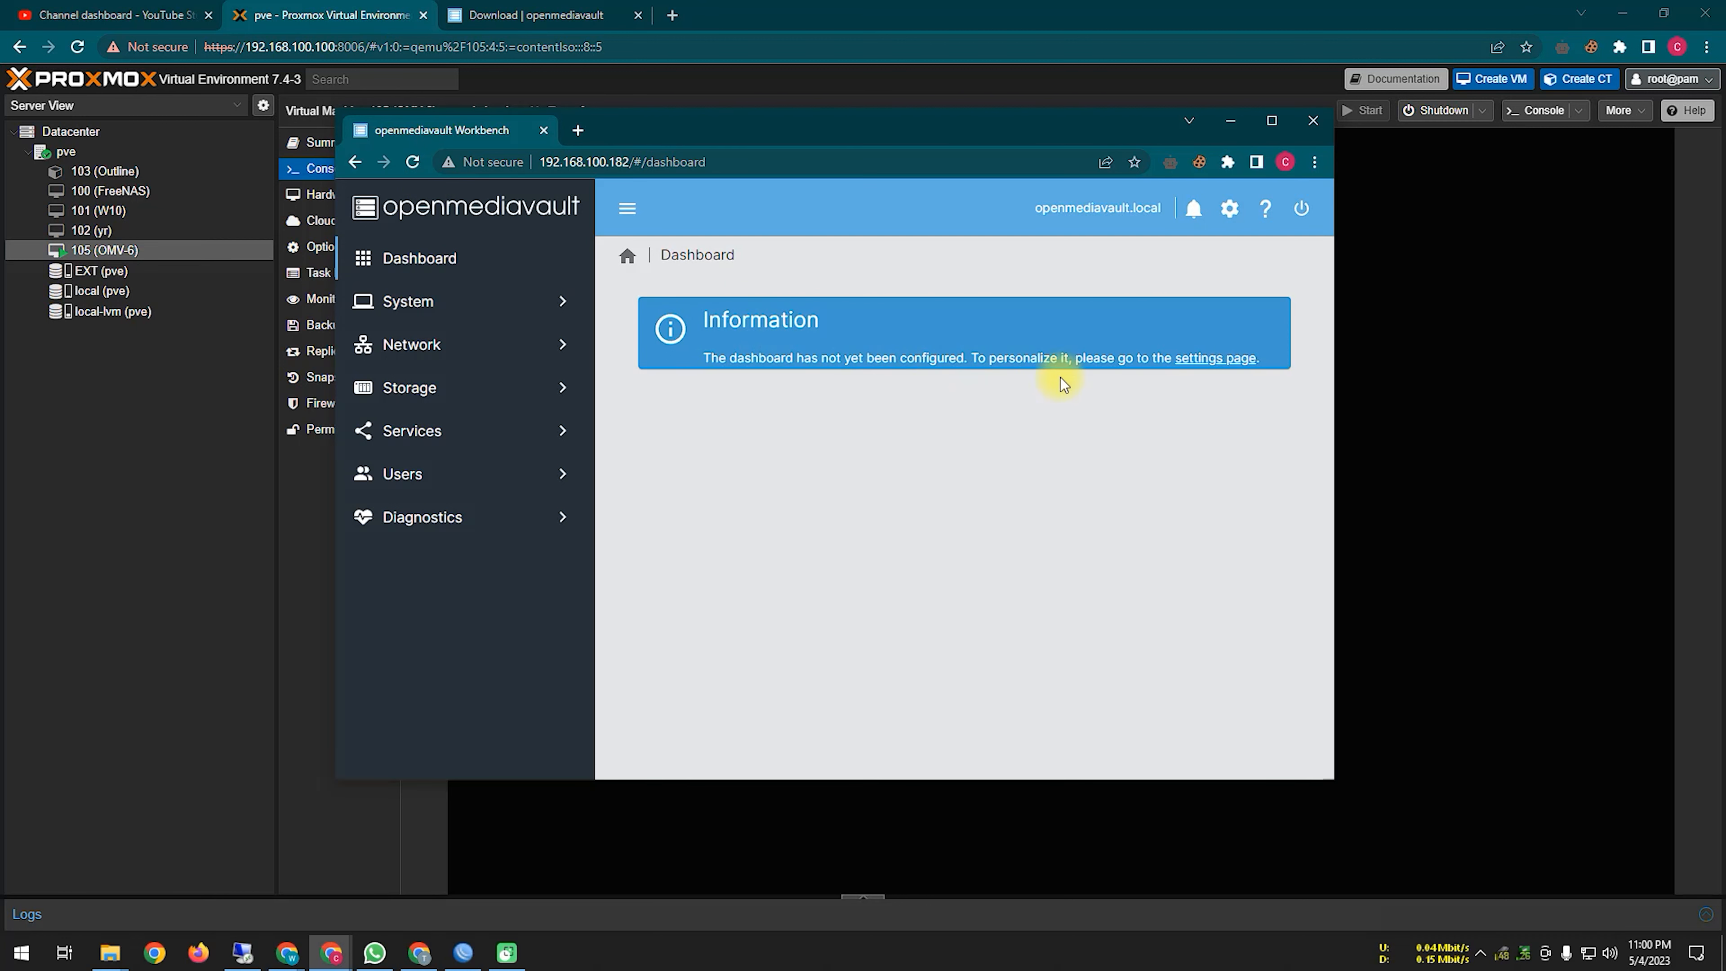
{"action": "left_click", "coordinate": [1520, 910]}
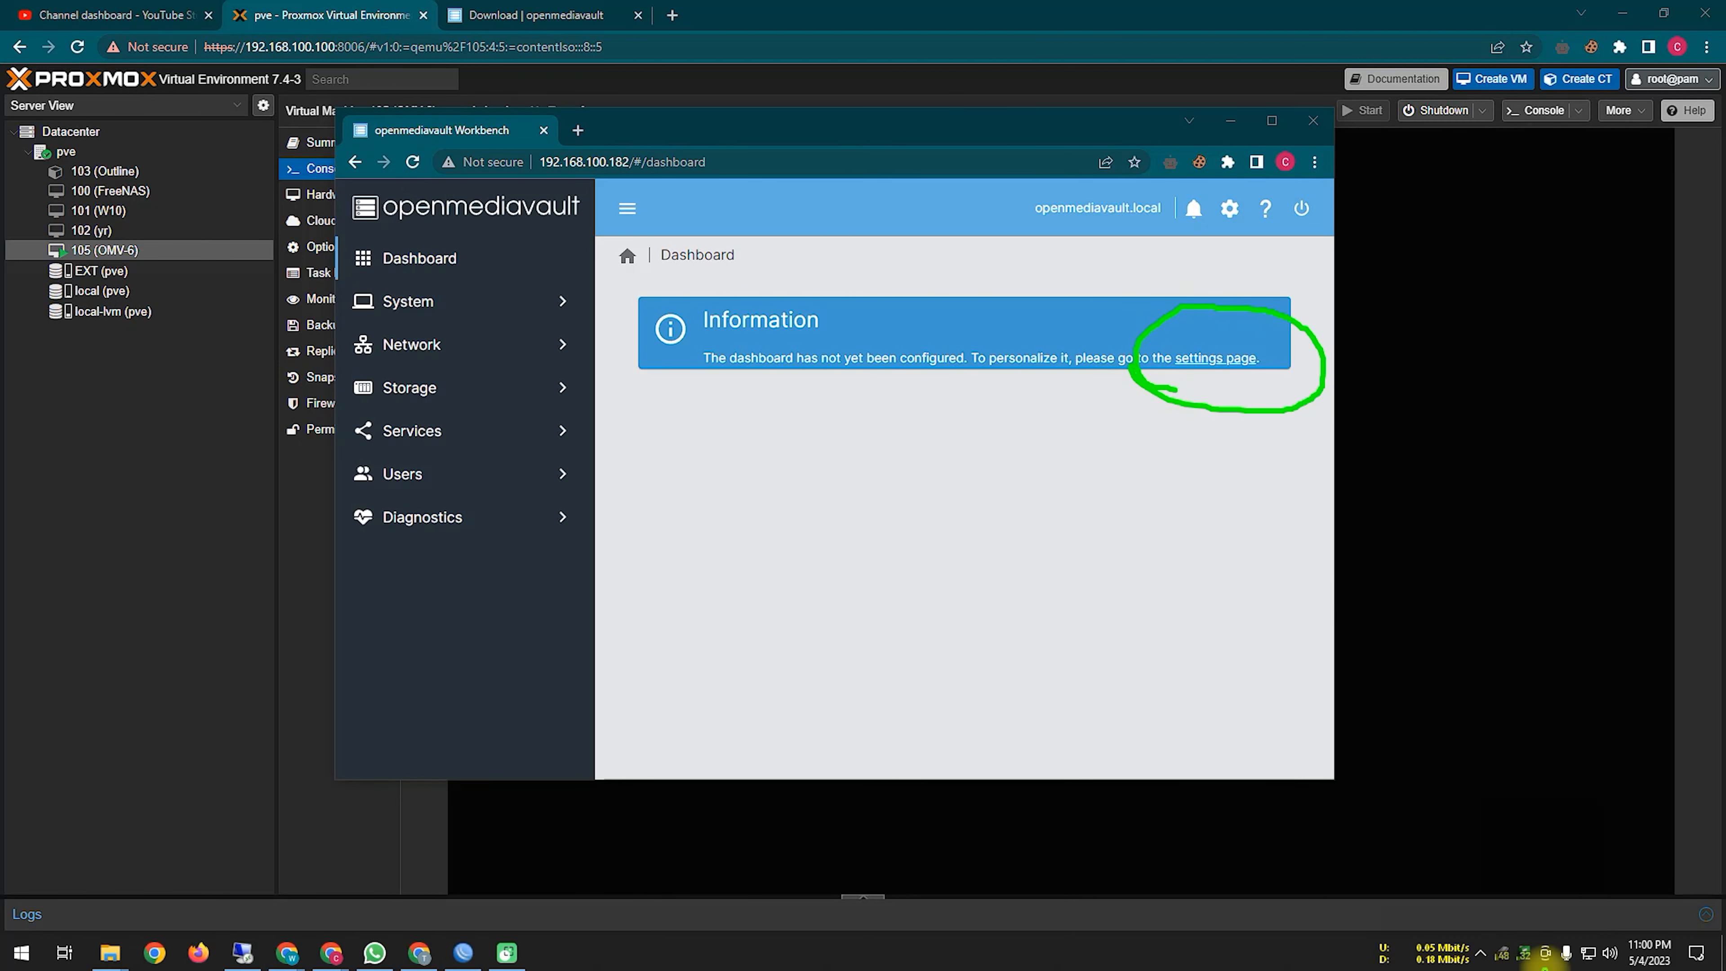
Step: Enable the CPU, CPU Utilization, both File Systems, Load Average and Memory dashboard widgets
{"action": "left_click", "coordinate": [1199, 360]}
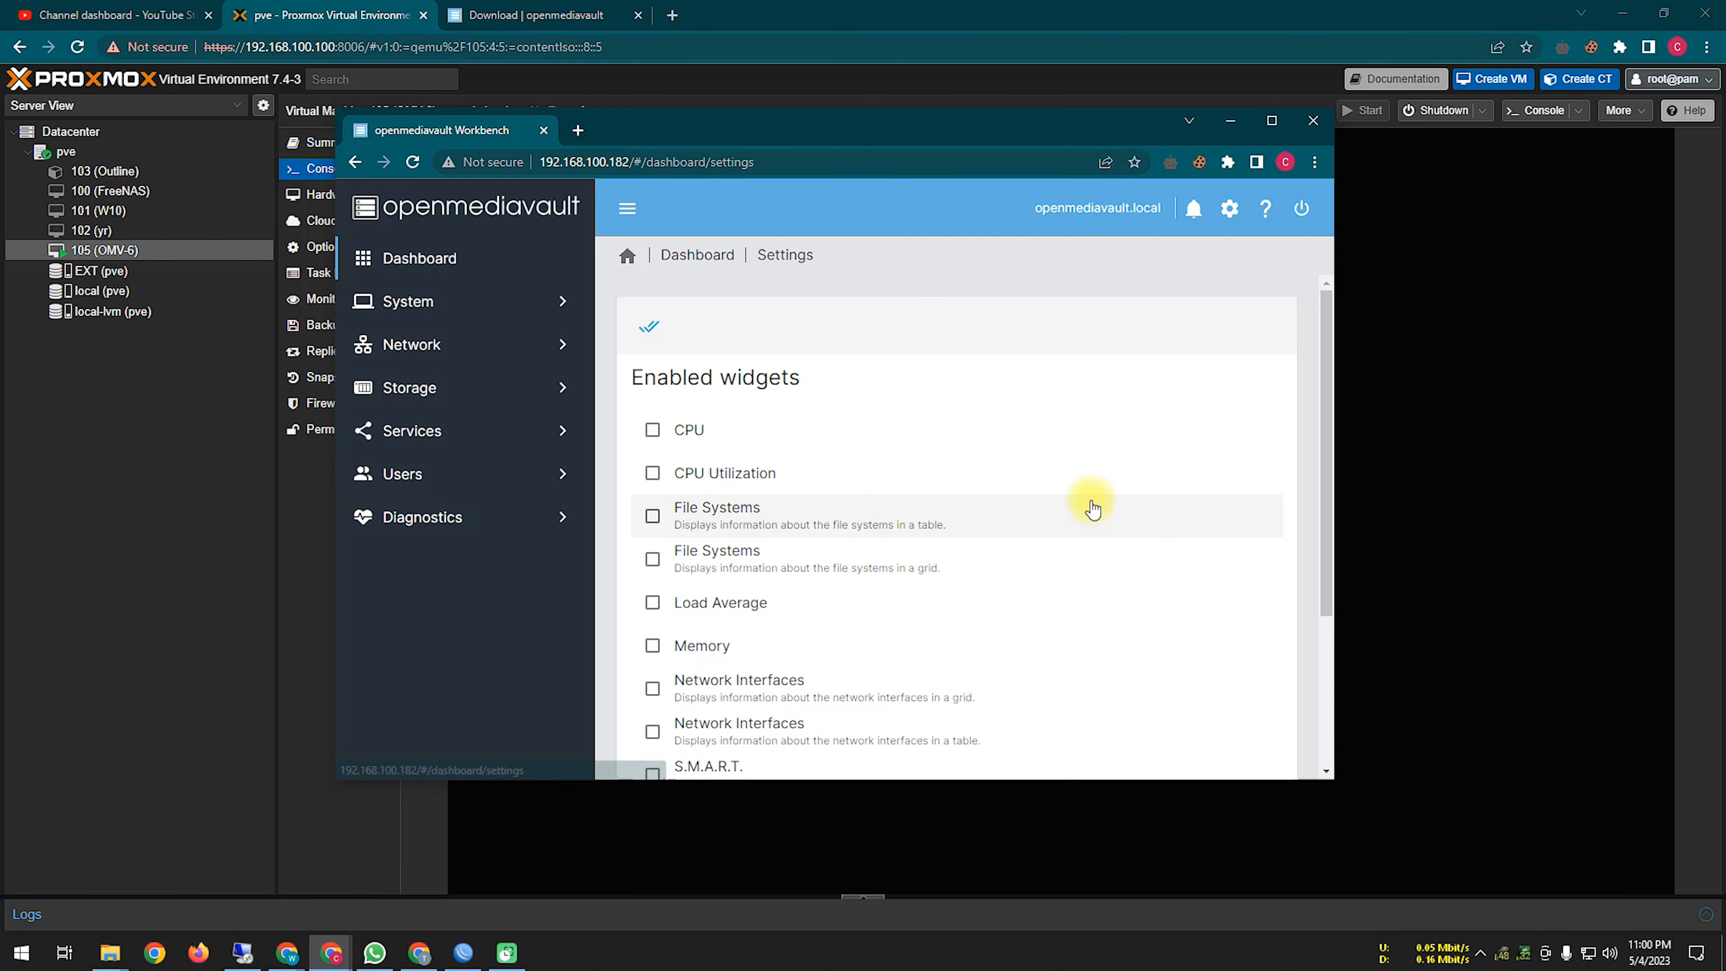
{"action": "left_click", "coordinate": [683, 430]}
{"action": "left_click", "coordinate": [683, 472]}
{"action": "left_click", "coordinate": [683, 510]}
{"action": "scroll", "coordinate": [679, 407], "scroll_direction": "down", "scroll_amount": 2}
{"action": "left_click", "coordinate": [654, 379]}
{"action": "left_click", "coordinate": [654, 423]}
{"action": "left_click", "coordinate": [654, 466]}
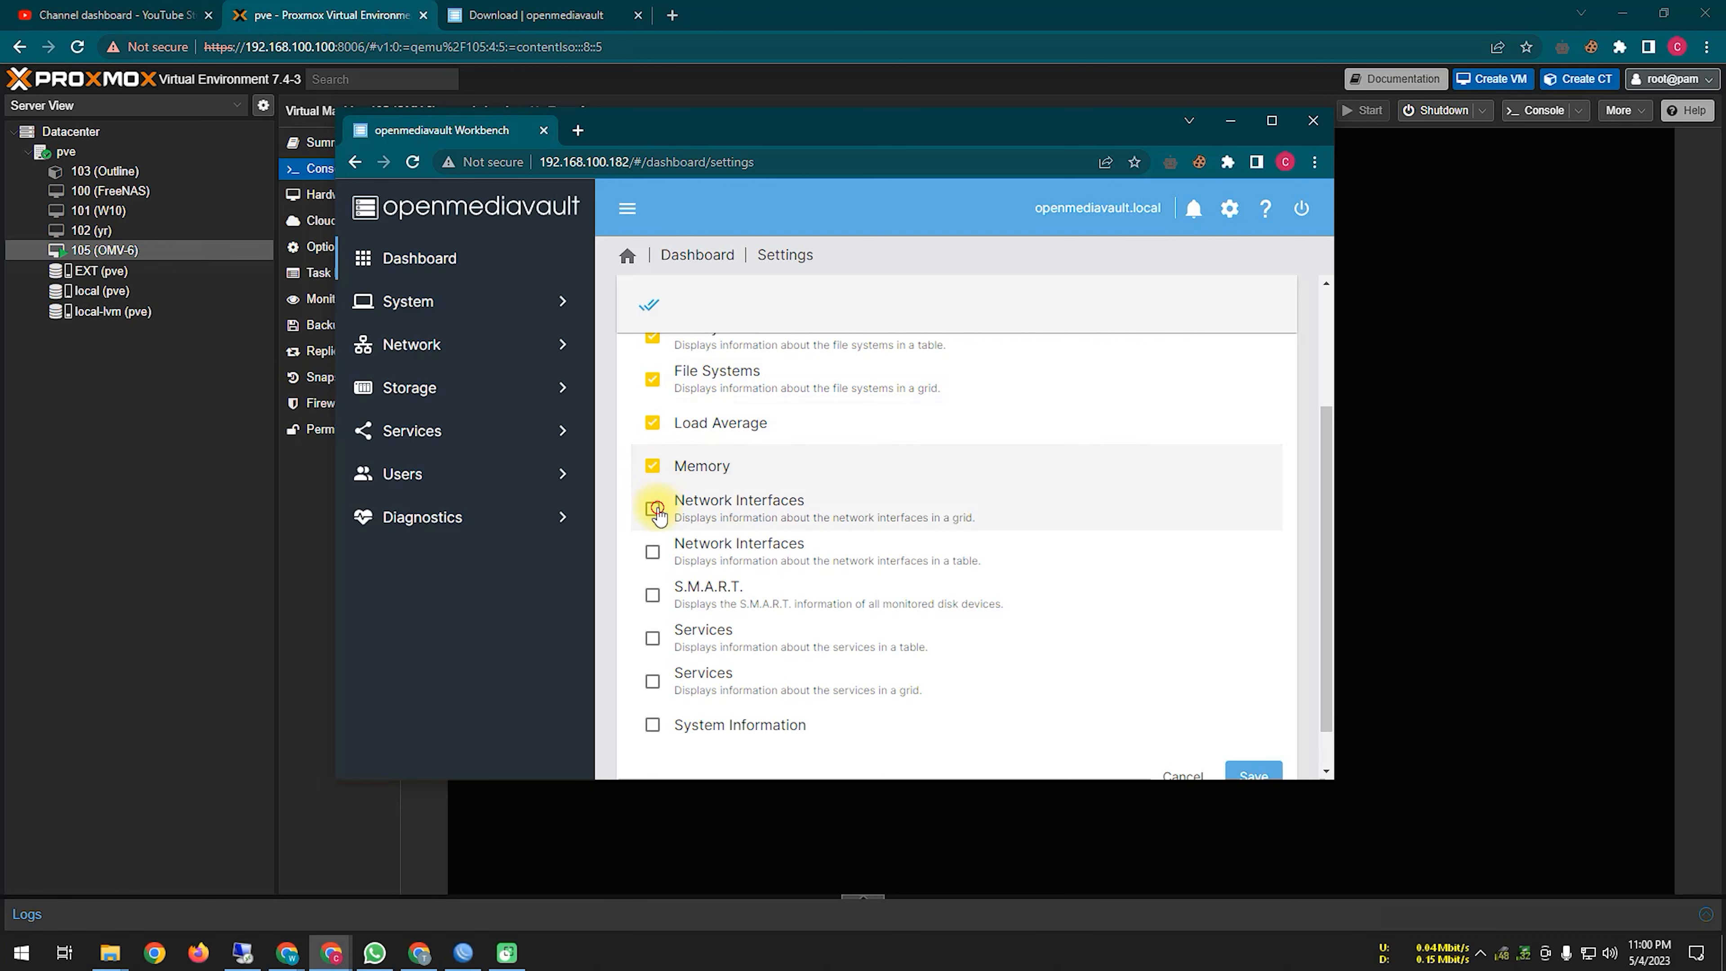
Step: Enable both Network Interfaces, S.M.A.R.T., both Services and System Information widgets, then save
{"action": "left_click", "coordinate": [653, 509]}
{"action": "left_click", "coordinate": [659, 552]}
{"action": "left_click", "coordinate": [653, 595]}
{"action": "left_click", "coordinate": [654, 638]}
{"action": "left_click", "coordinate": [654, 681]}
{"action": "left_click", "coordinate": [653, 725]}
{"action": "scroll", "coordinate": [966, 558], "scroll_direction": "down", "scroll_amount": 1}
{"action": "left_click", "coordinate": [1253, 726]}
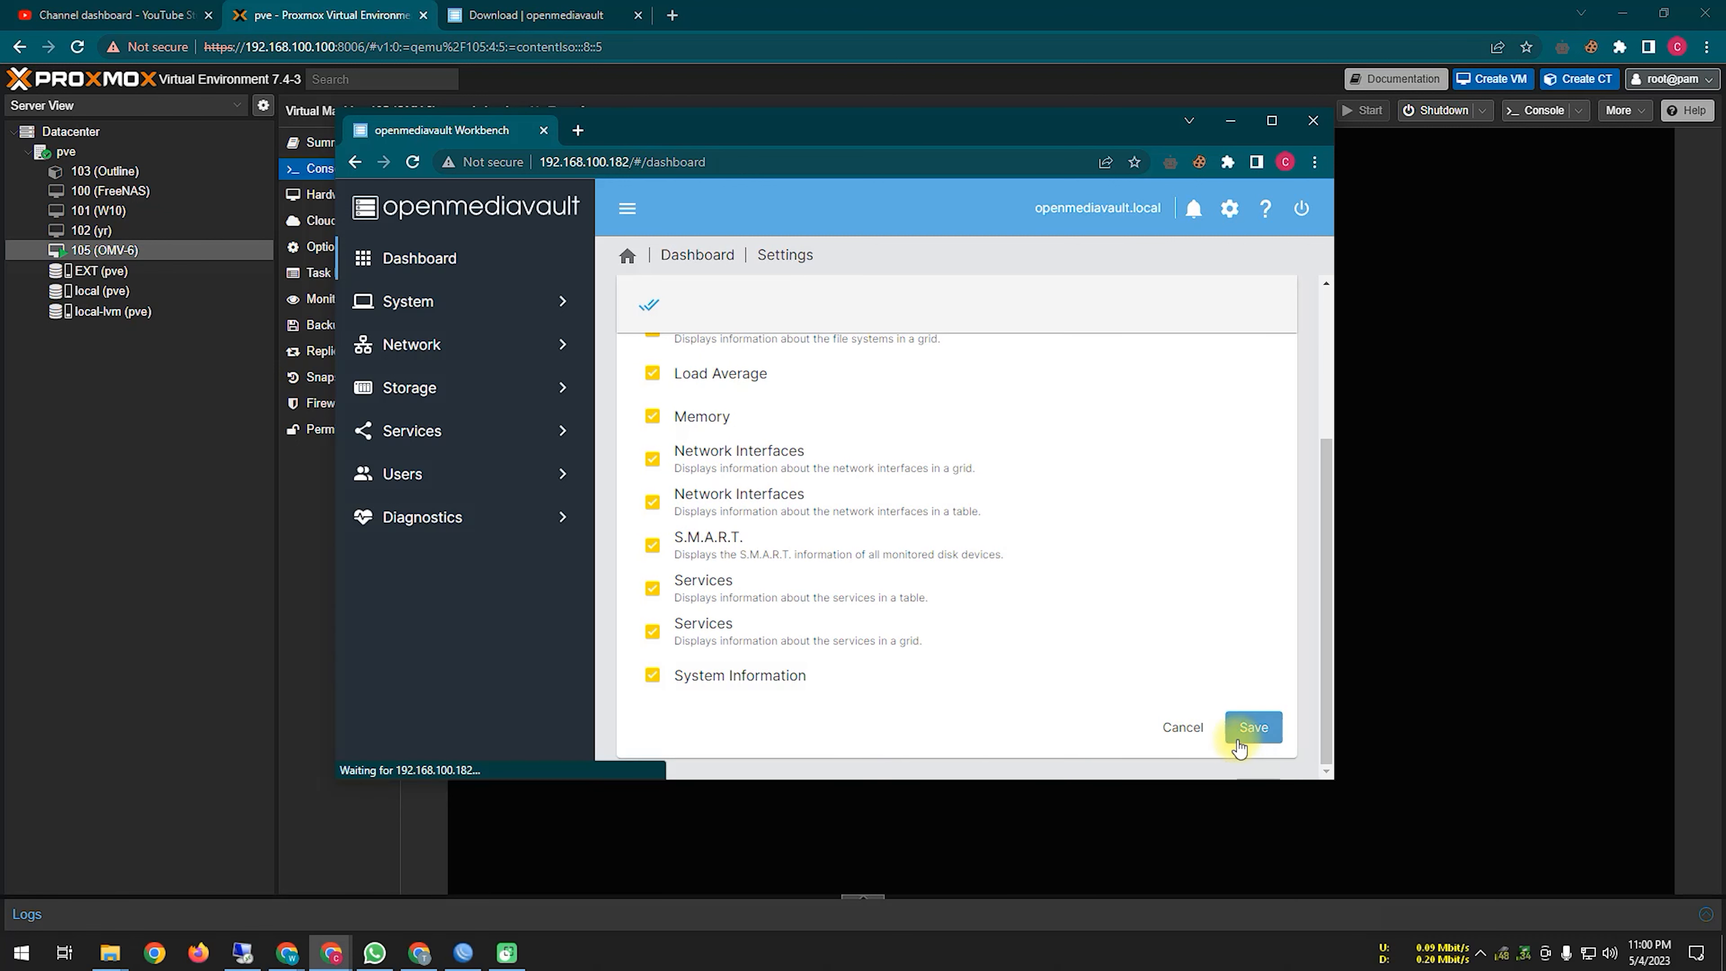
{"action": "scroll", "coordinate": [1039, 622], "scroll_direction": "up", "scroll_amount": 4}
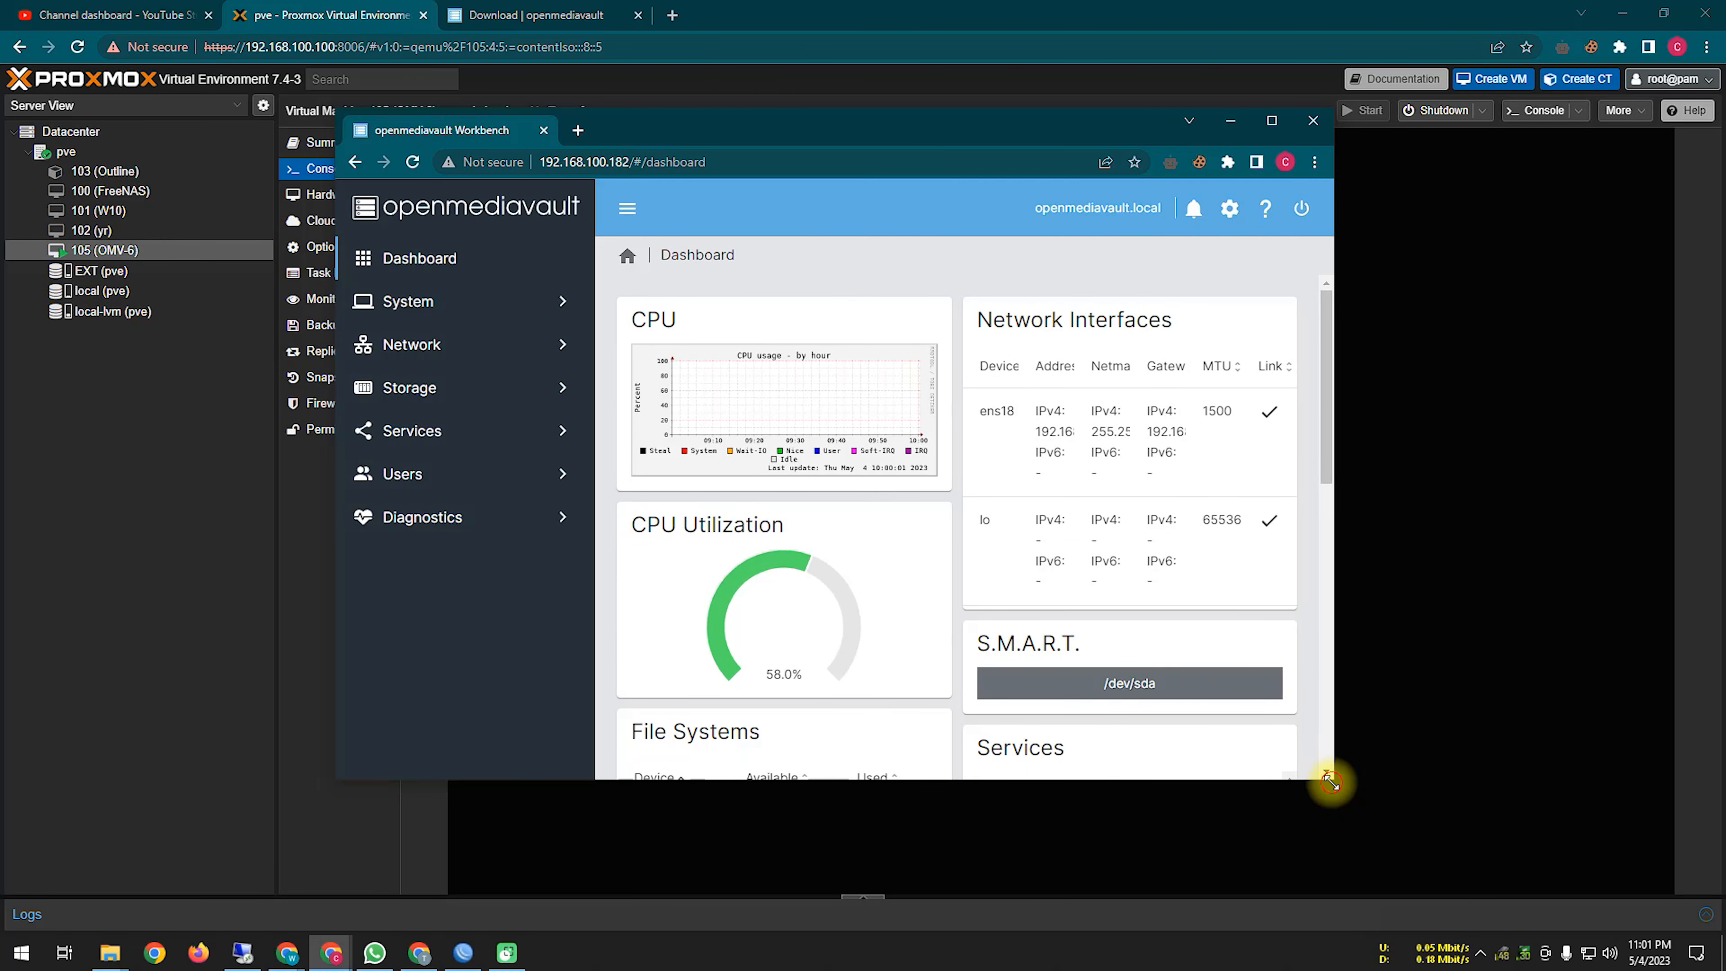
Step: Rearrange the windows, view the VM summary in Proxmox, then scroll through the OMV dashboard widgets
{"action": "left_click_drag", "start_coordinate": [1331, 782], "coordinate": [1620, 864]}
{"action": "left_click_drag", "start_coordinate": [1613, 542], "coordinate": [1626, 737]}
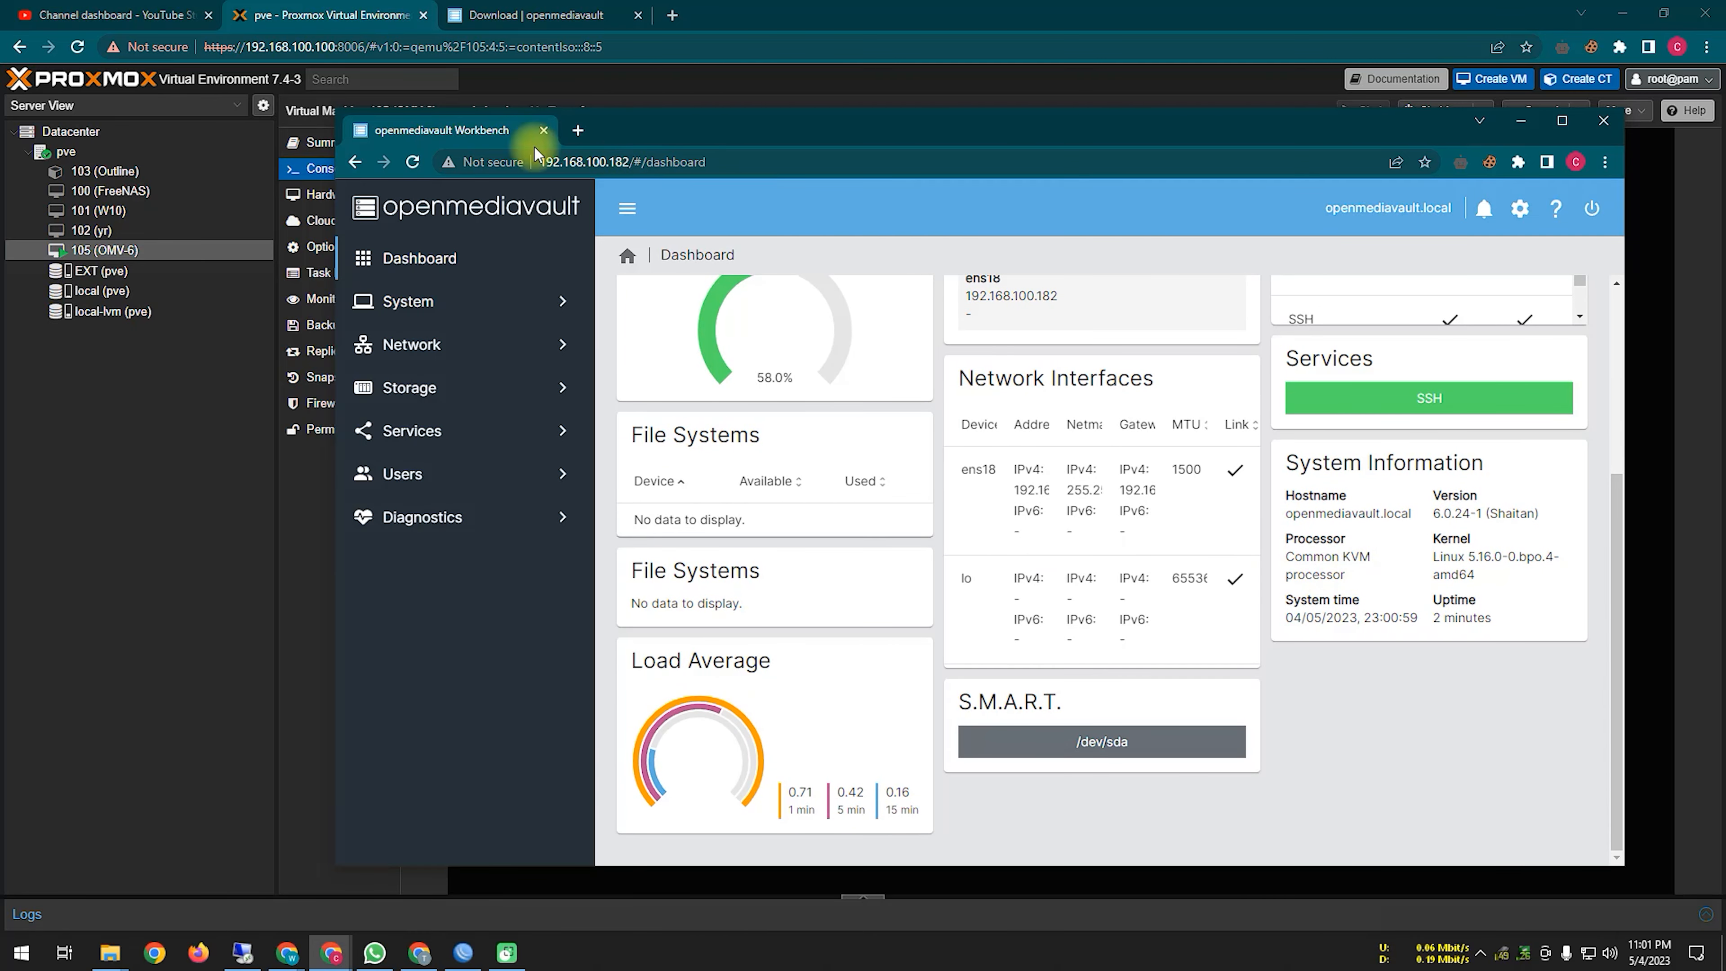
{"action": "left_click_drag", "start_coordinate": [690, 136], "coordinate": [755, 136]}
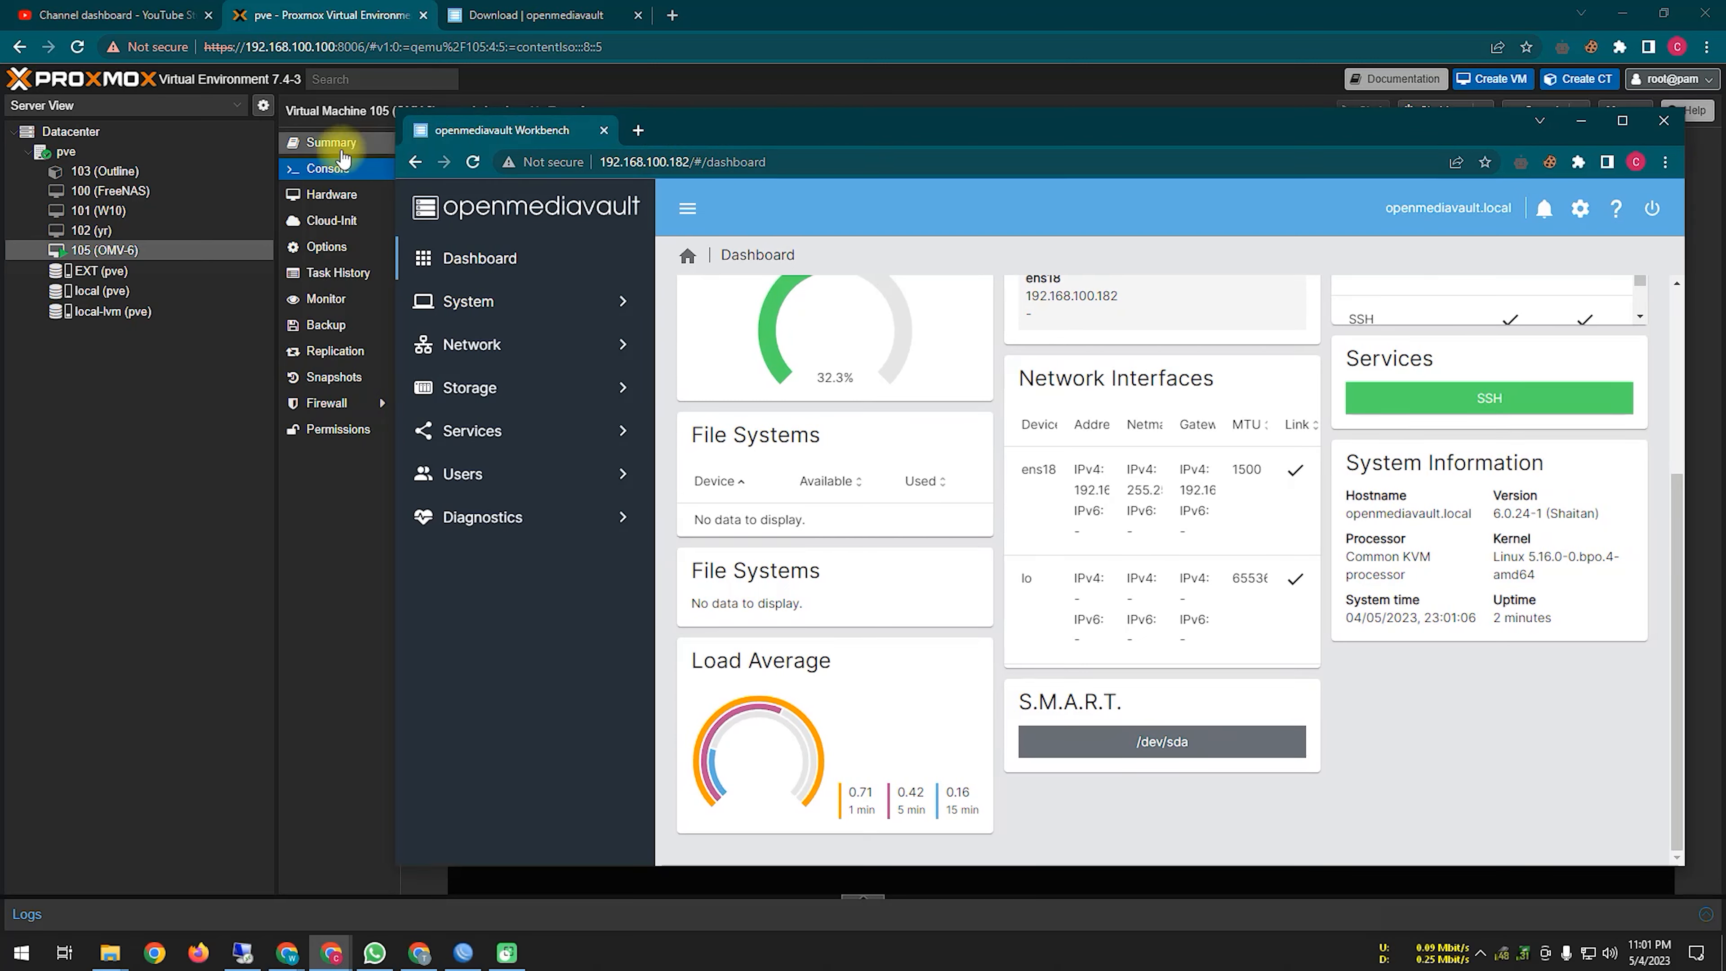
{"action": "left_click", "coordinate": [334, 144]}
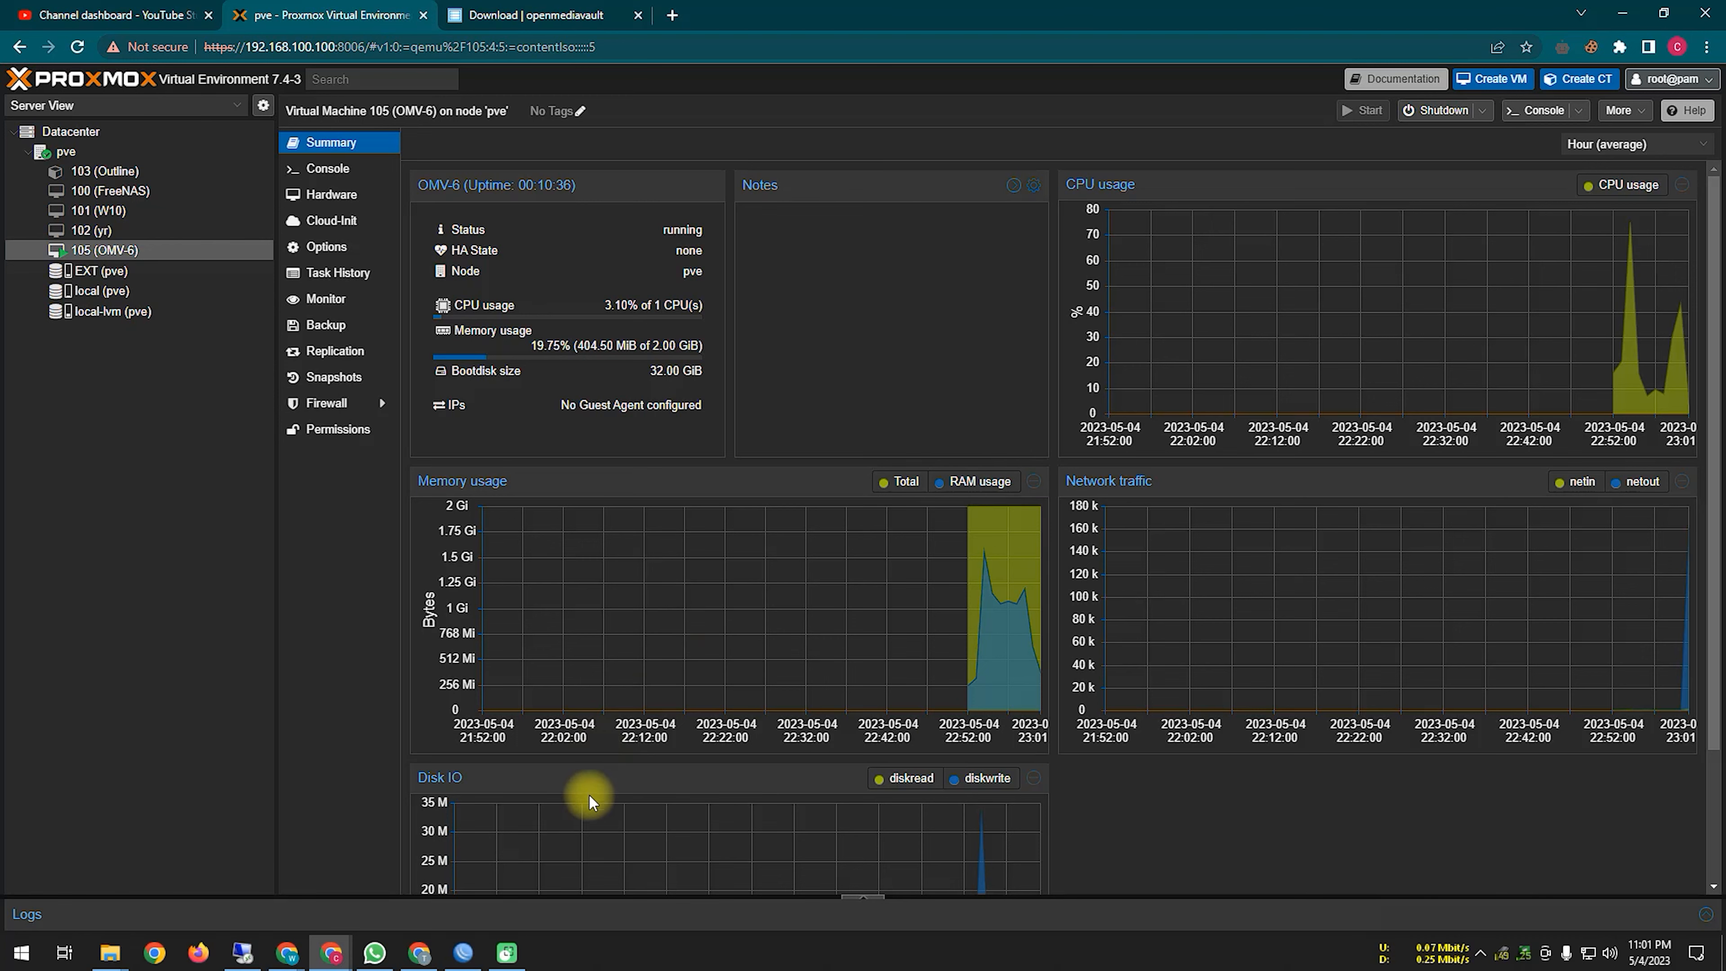
{"action": "mouse_move", "coordinate": [331, 952]}
{"action": "left_click", "coordinate": [402, 899]}
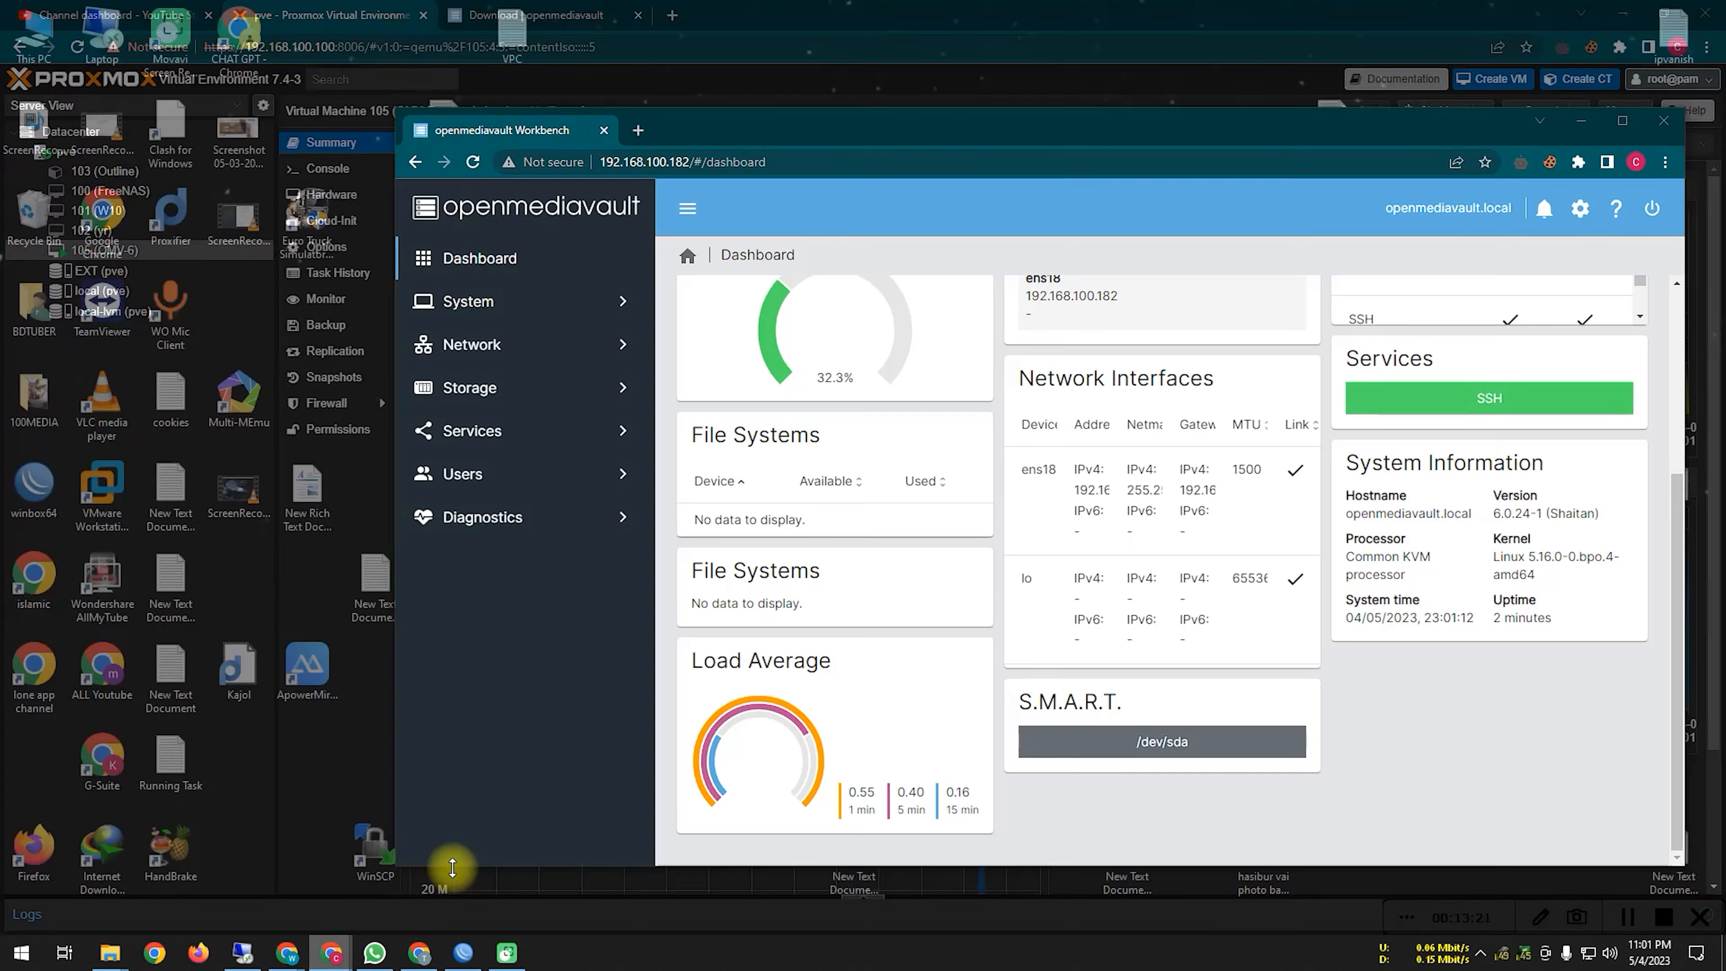
{"action": "left_click_drag", "start_coordinate": [397, 108], "coordinate": [430, 121]}
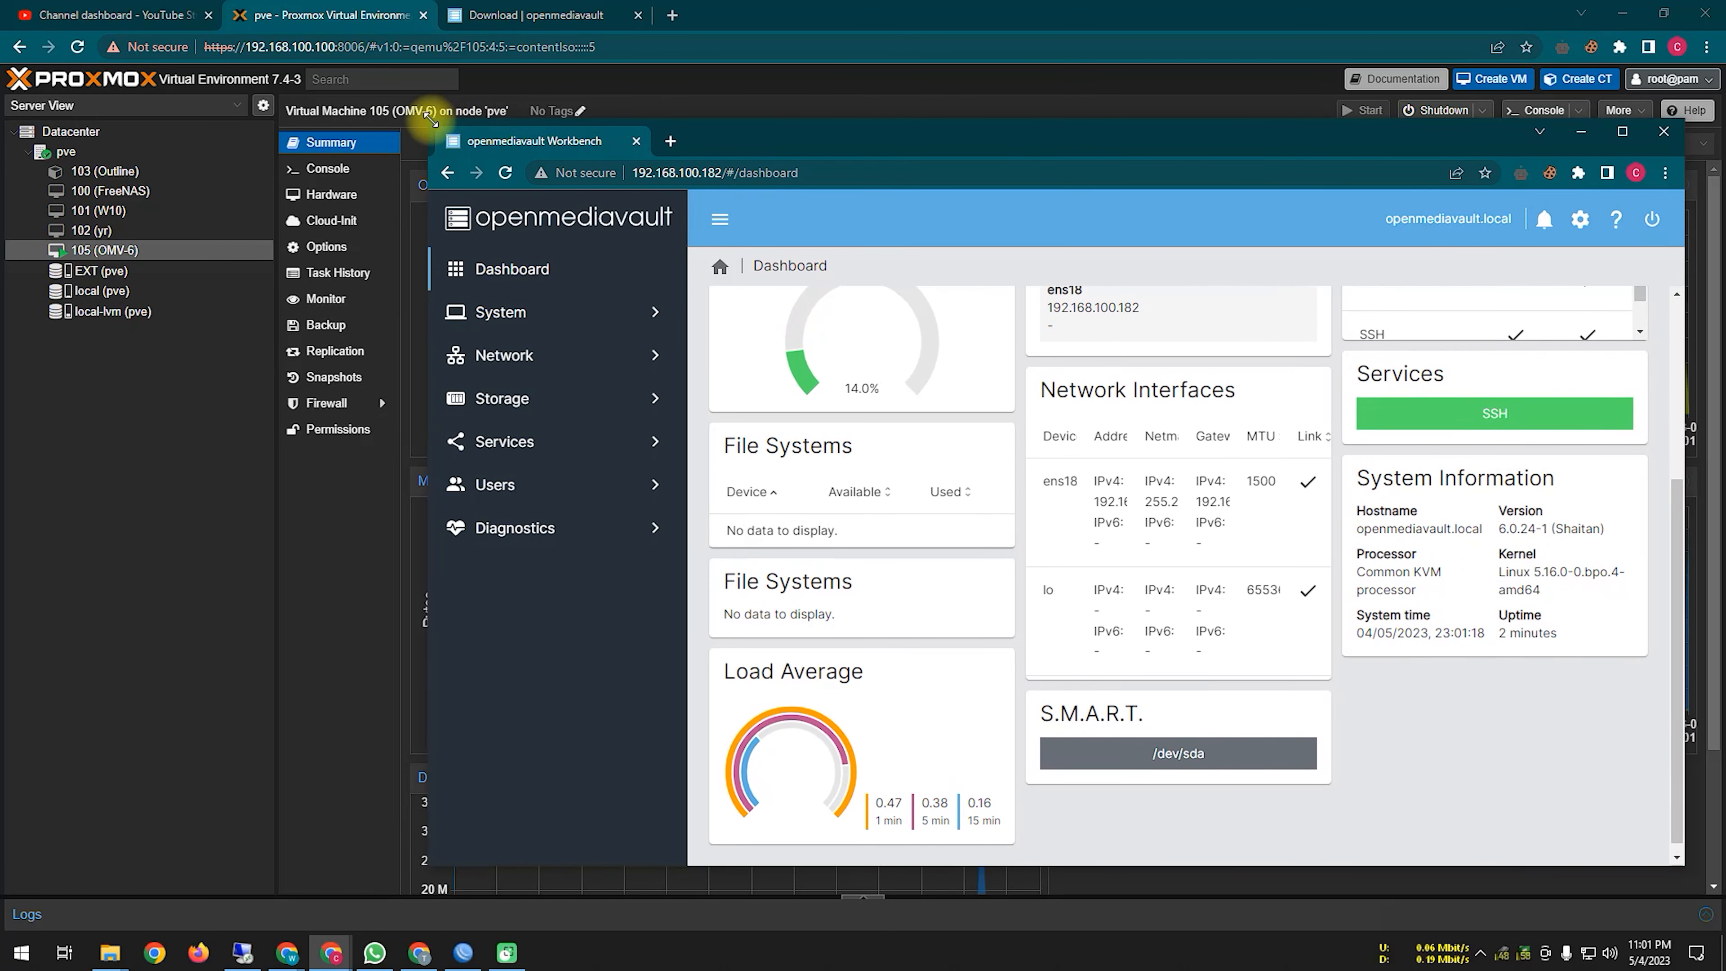
{"action": "scroll", "coordinate": [927, 669], "scroll_direction": "up", "scroll_amount": 5}
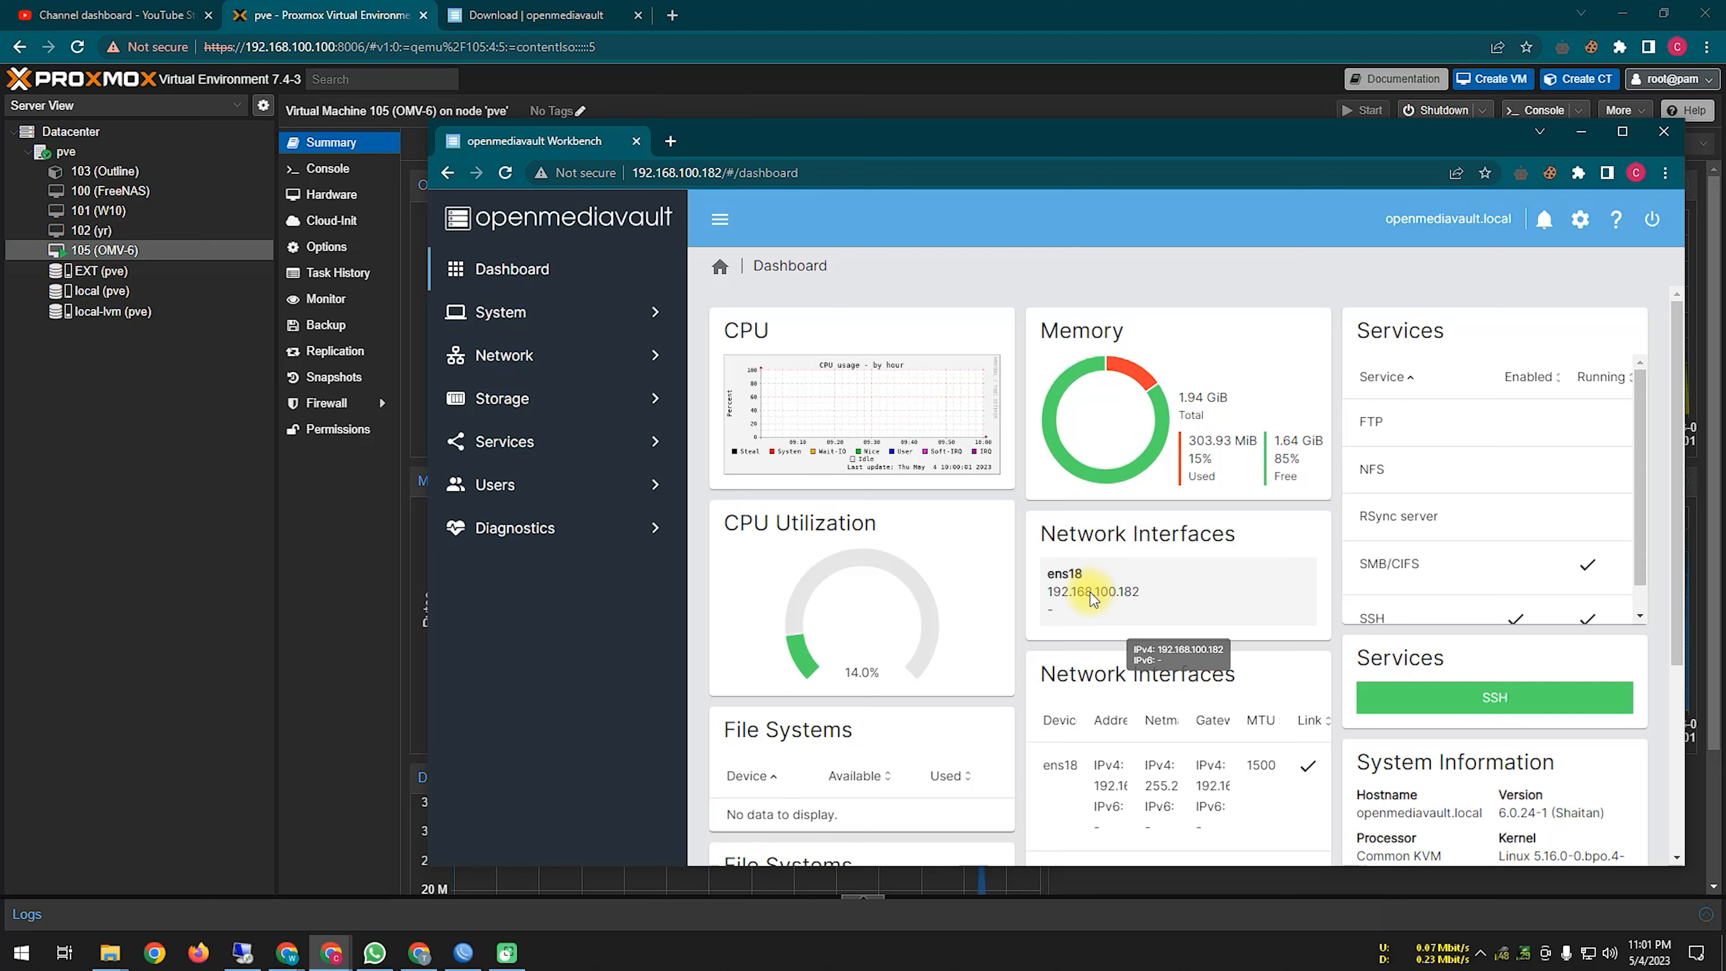
{"action": "scroll", "coordinate": [1094, 612], "scroll_direction": "down", "scroll_amount": 4}
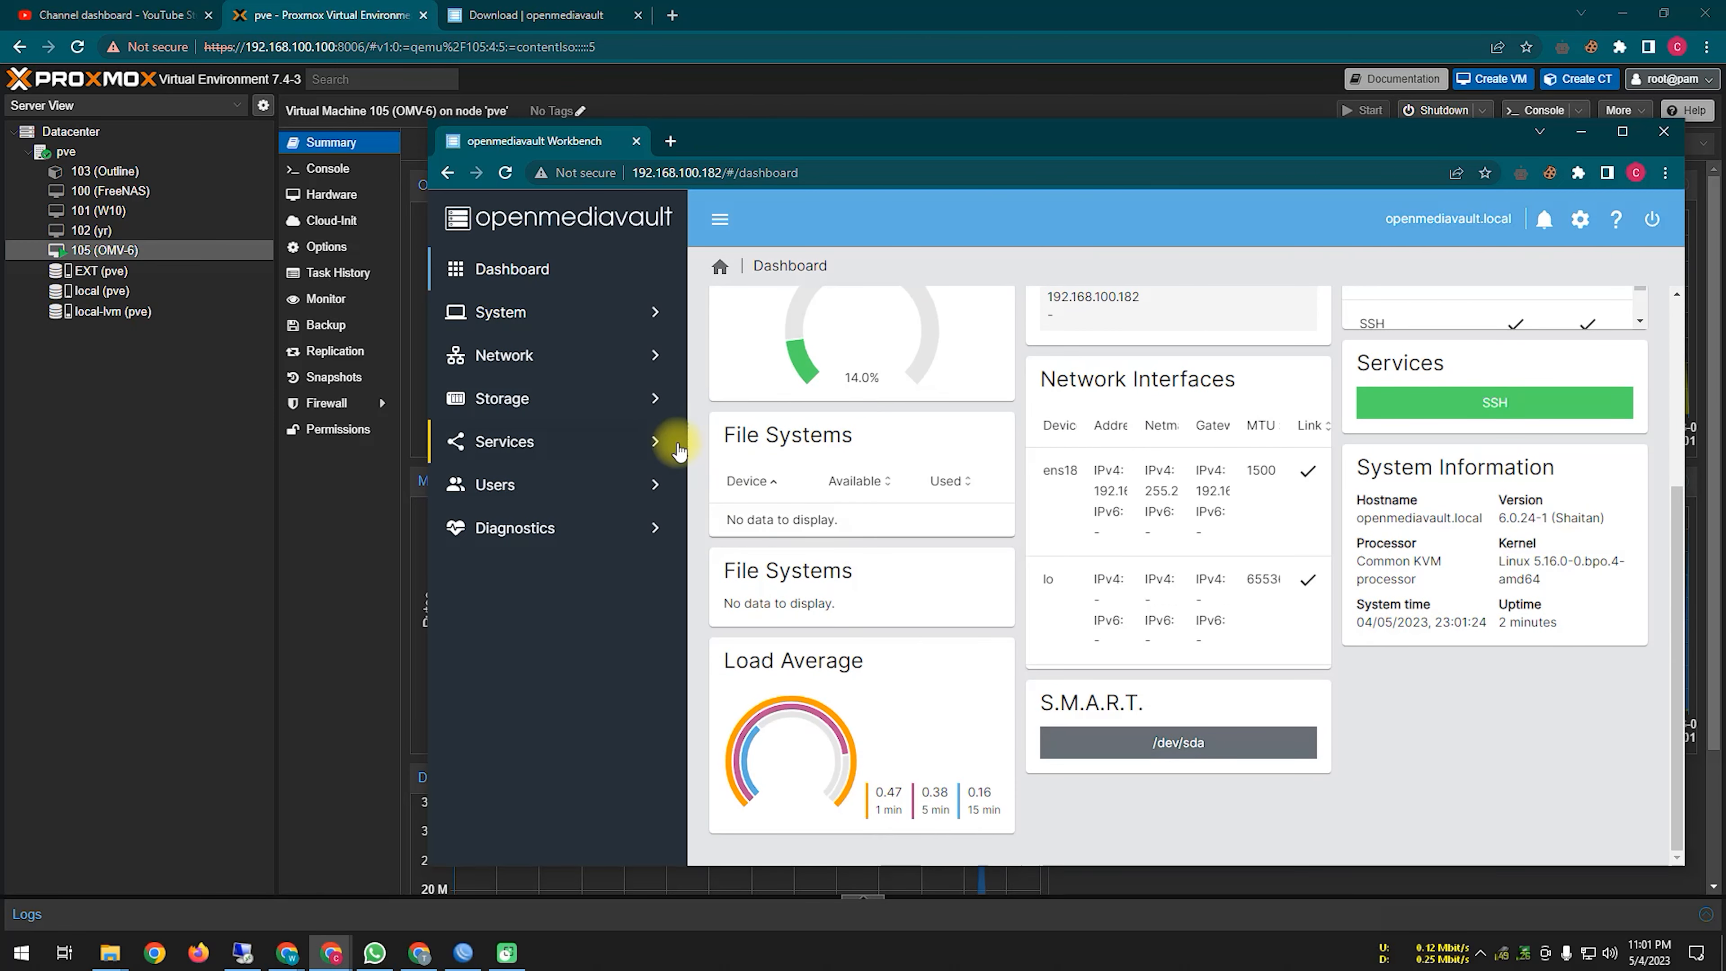
Step: Browse the System pages: Workbench, Date & Time, Notification settings and types, and Power Management
{"action": "left_click", "coordinate": [583, 327]}
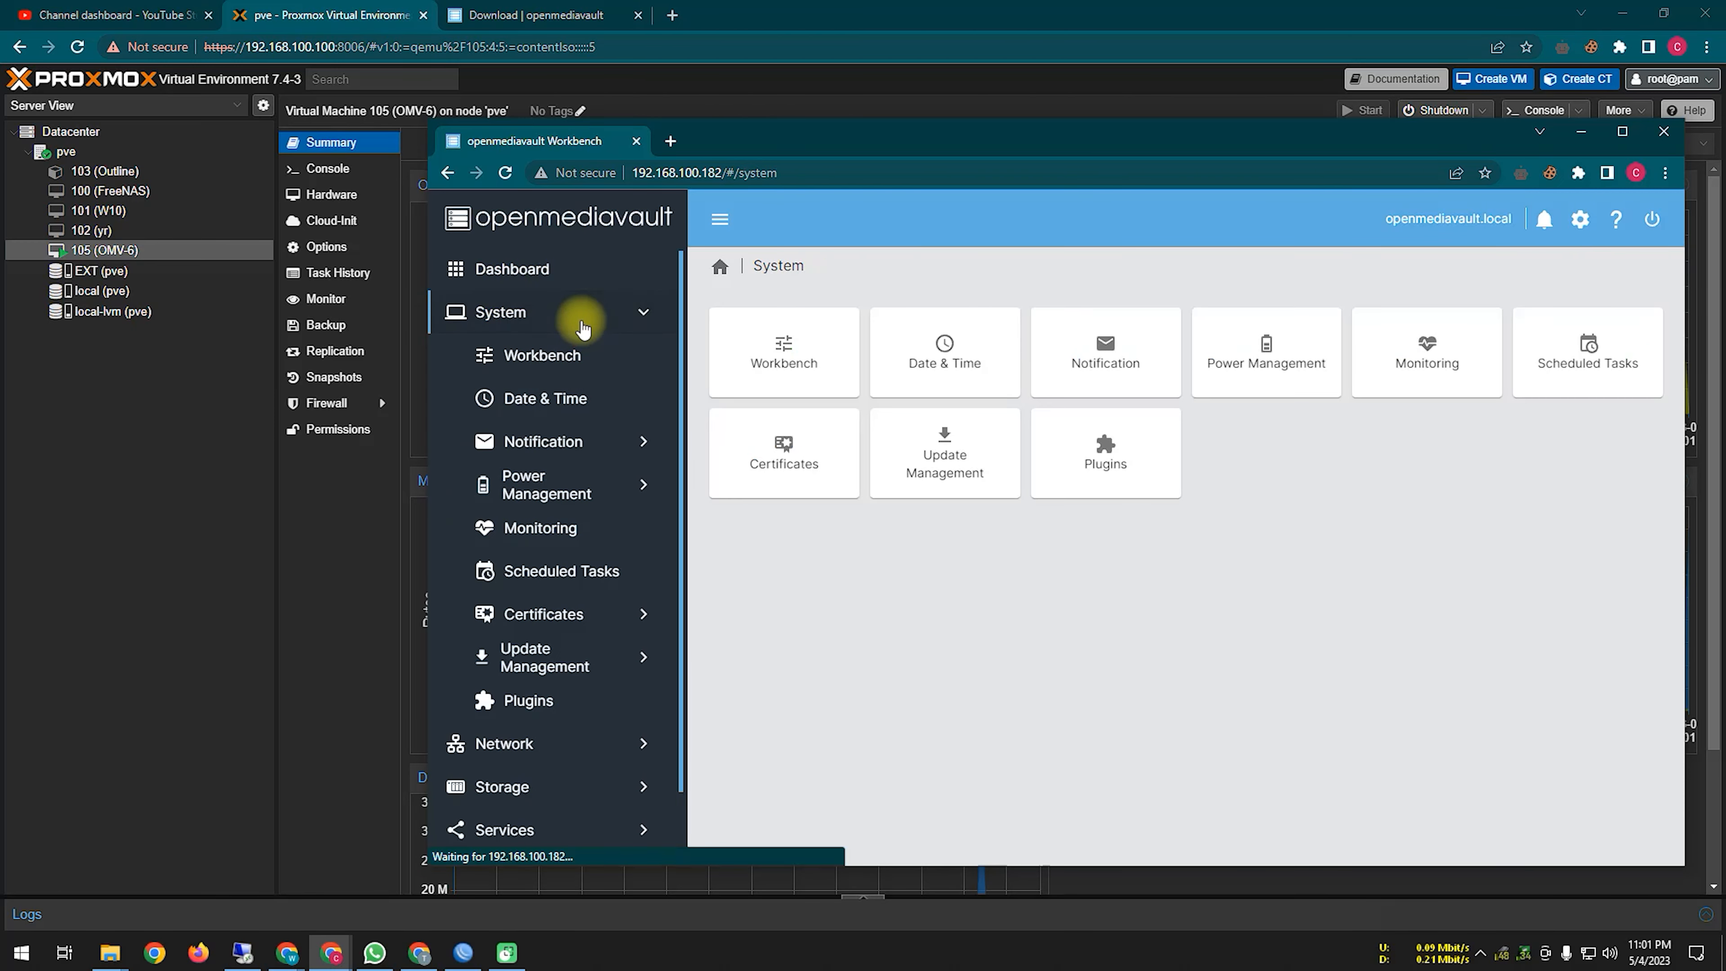
{"action": "left_click", "coordinate": [1623, 131]}
{"action": "left_click", "coordinate": [154, 229]}
{"action": "left_click", "coordinate": [170, 275]}
{"action": "left_click", "coordinate": [194, 323]}
{"action": "left_click", "coordinate": [193, 358]}
{"action": "left_click", "coordinate": [201, 400]}
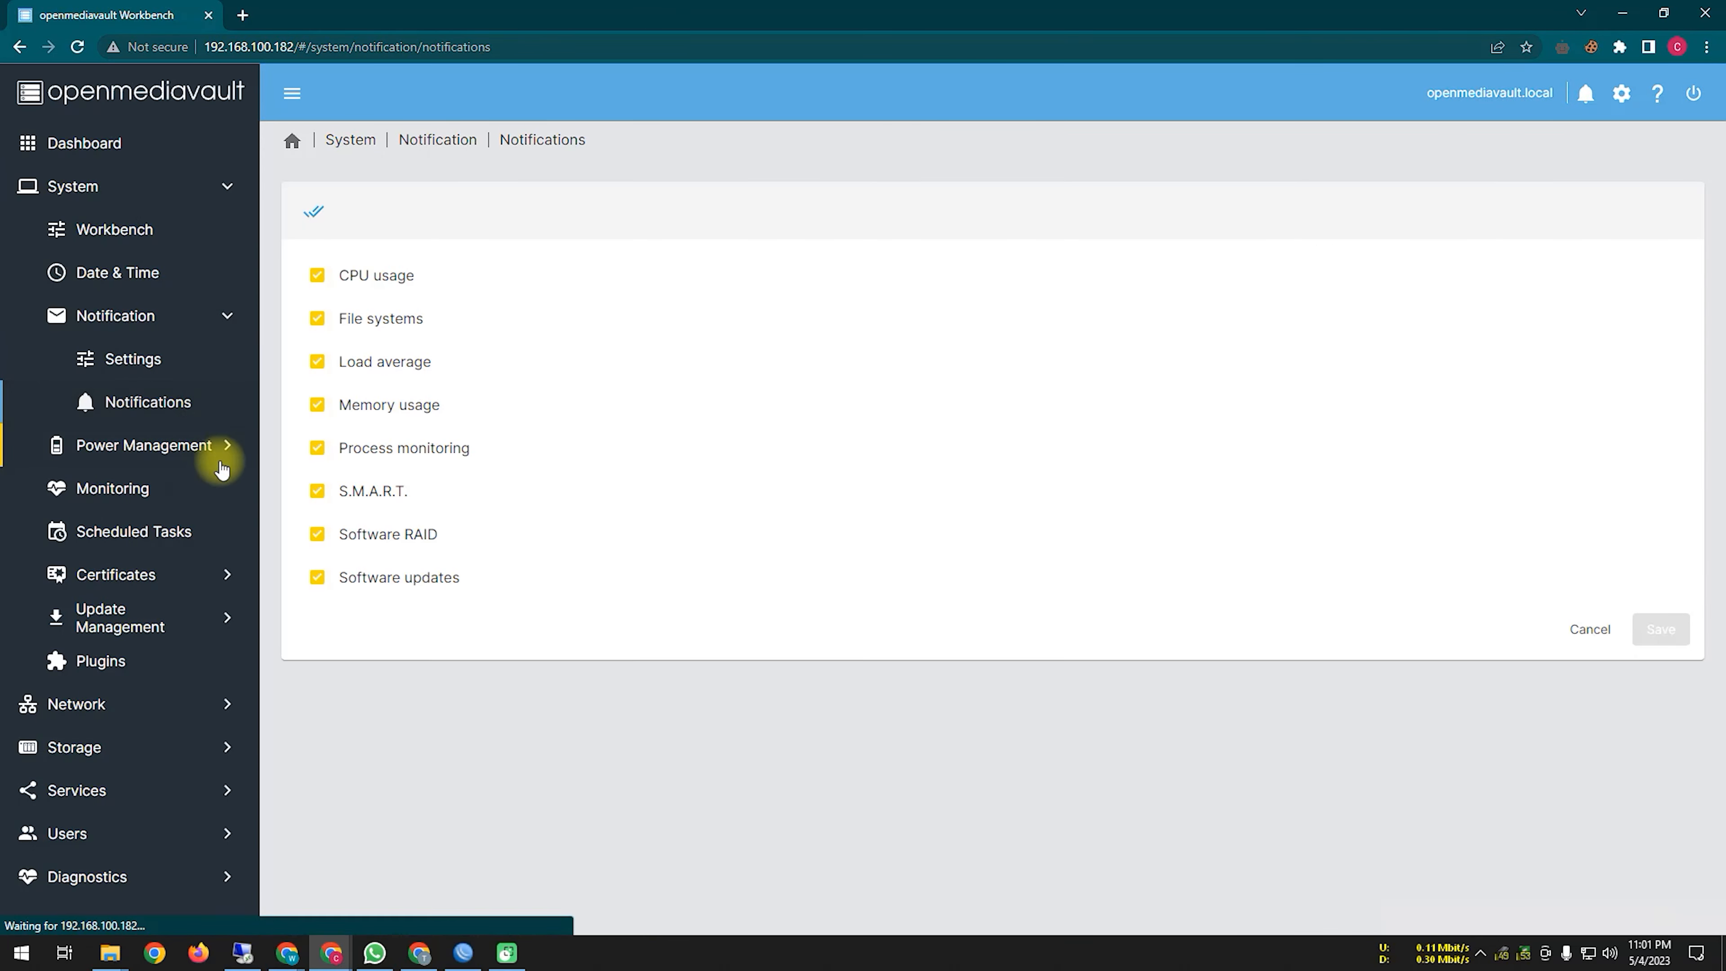
{"action": "left_click", "coordinate": [195, 461]}
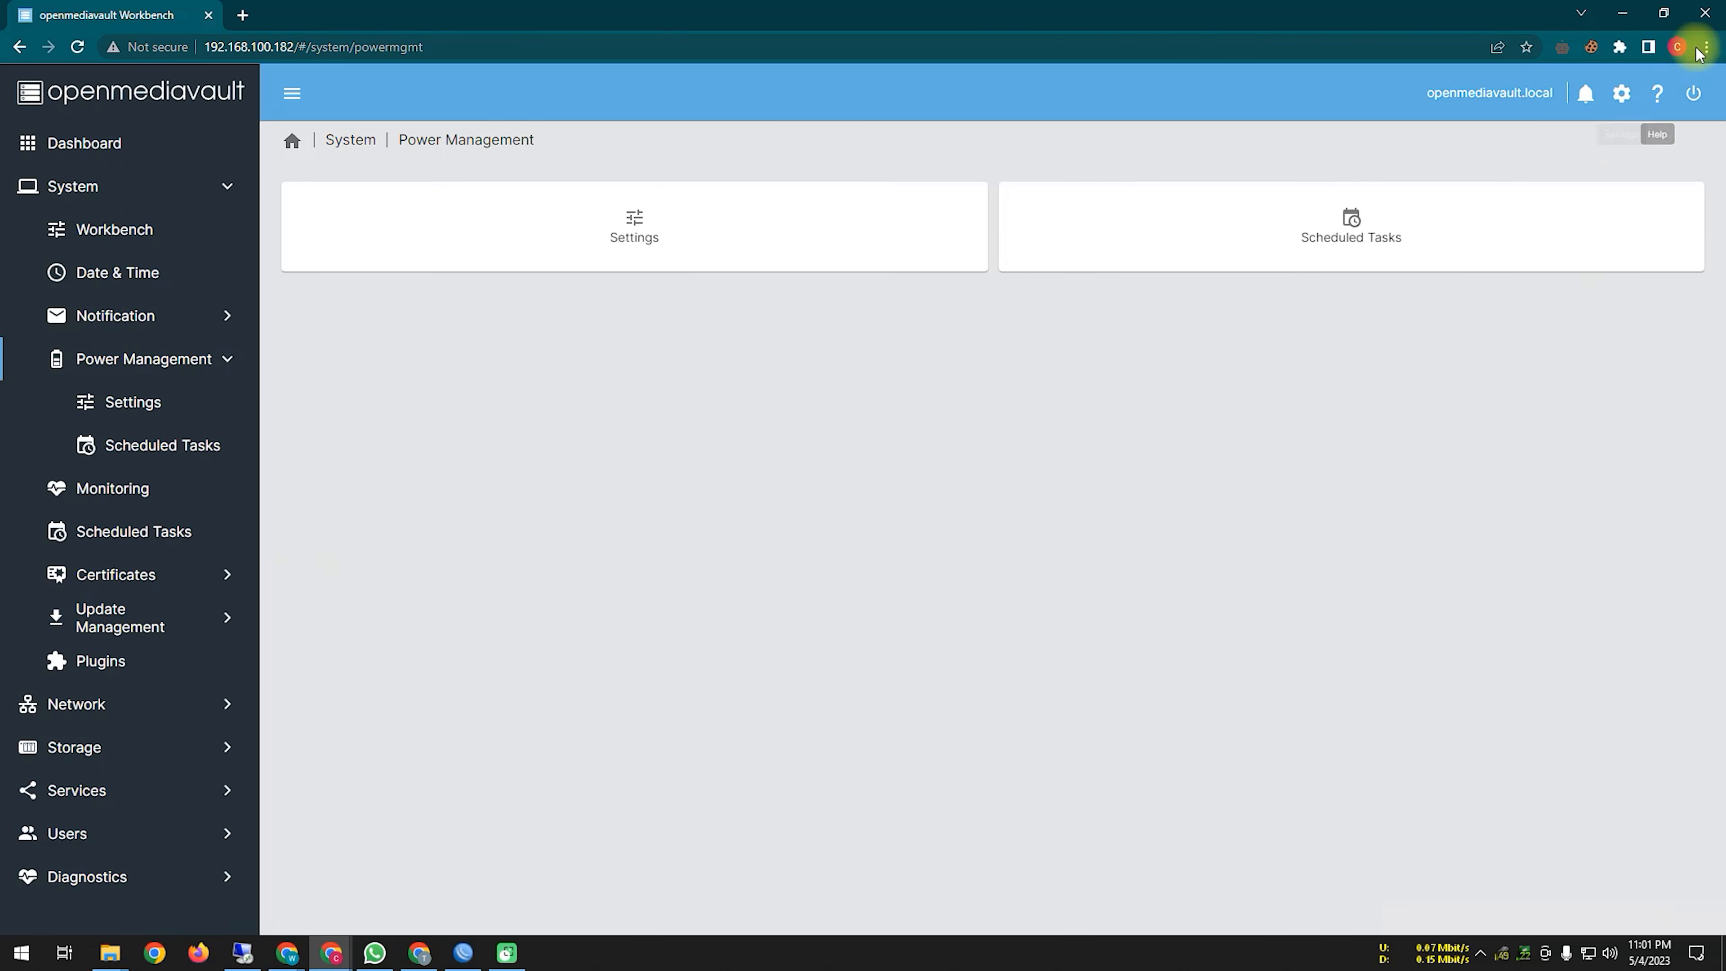
Step: Restore the window and browse Network > Proxy, ending on the Interfaces list with ens18
{"action": "left_click", "coordinate": [1663, 14]}
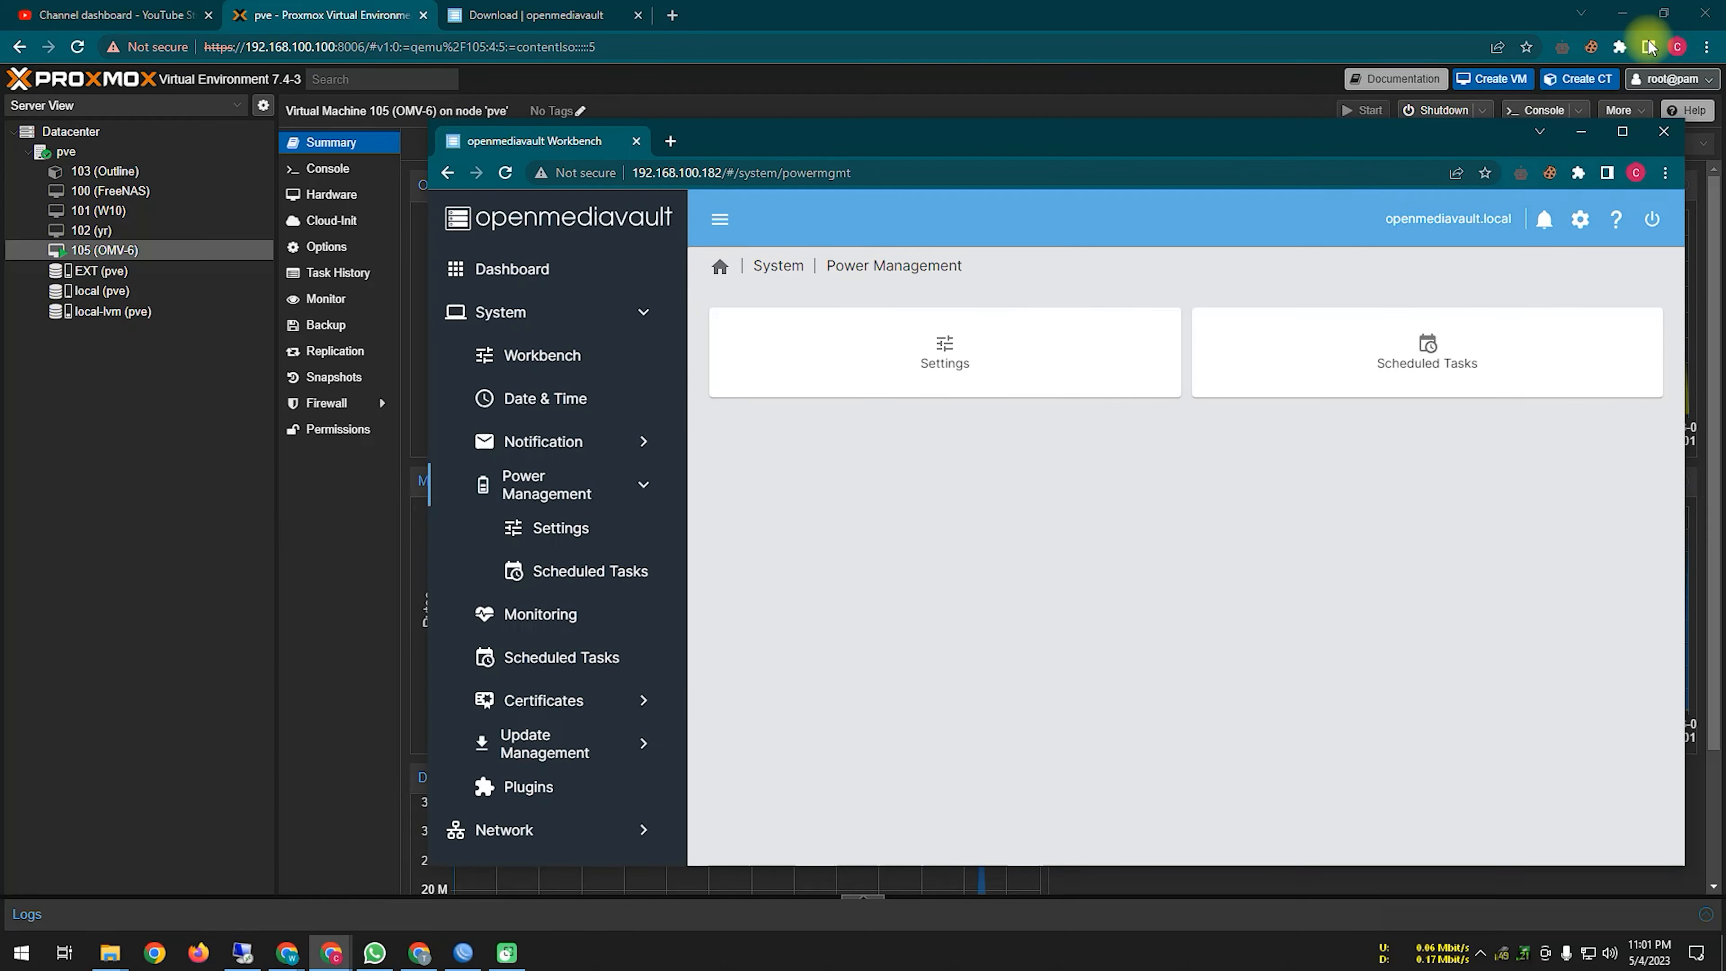
{"action": "scroll", "coordinate": [543, 695], "scroll_direction": "down", "scroll_amount": 1}
{"action": "left_click", "coordinate": [532, 673]}
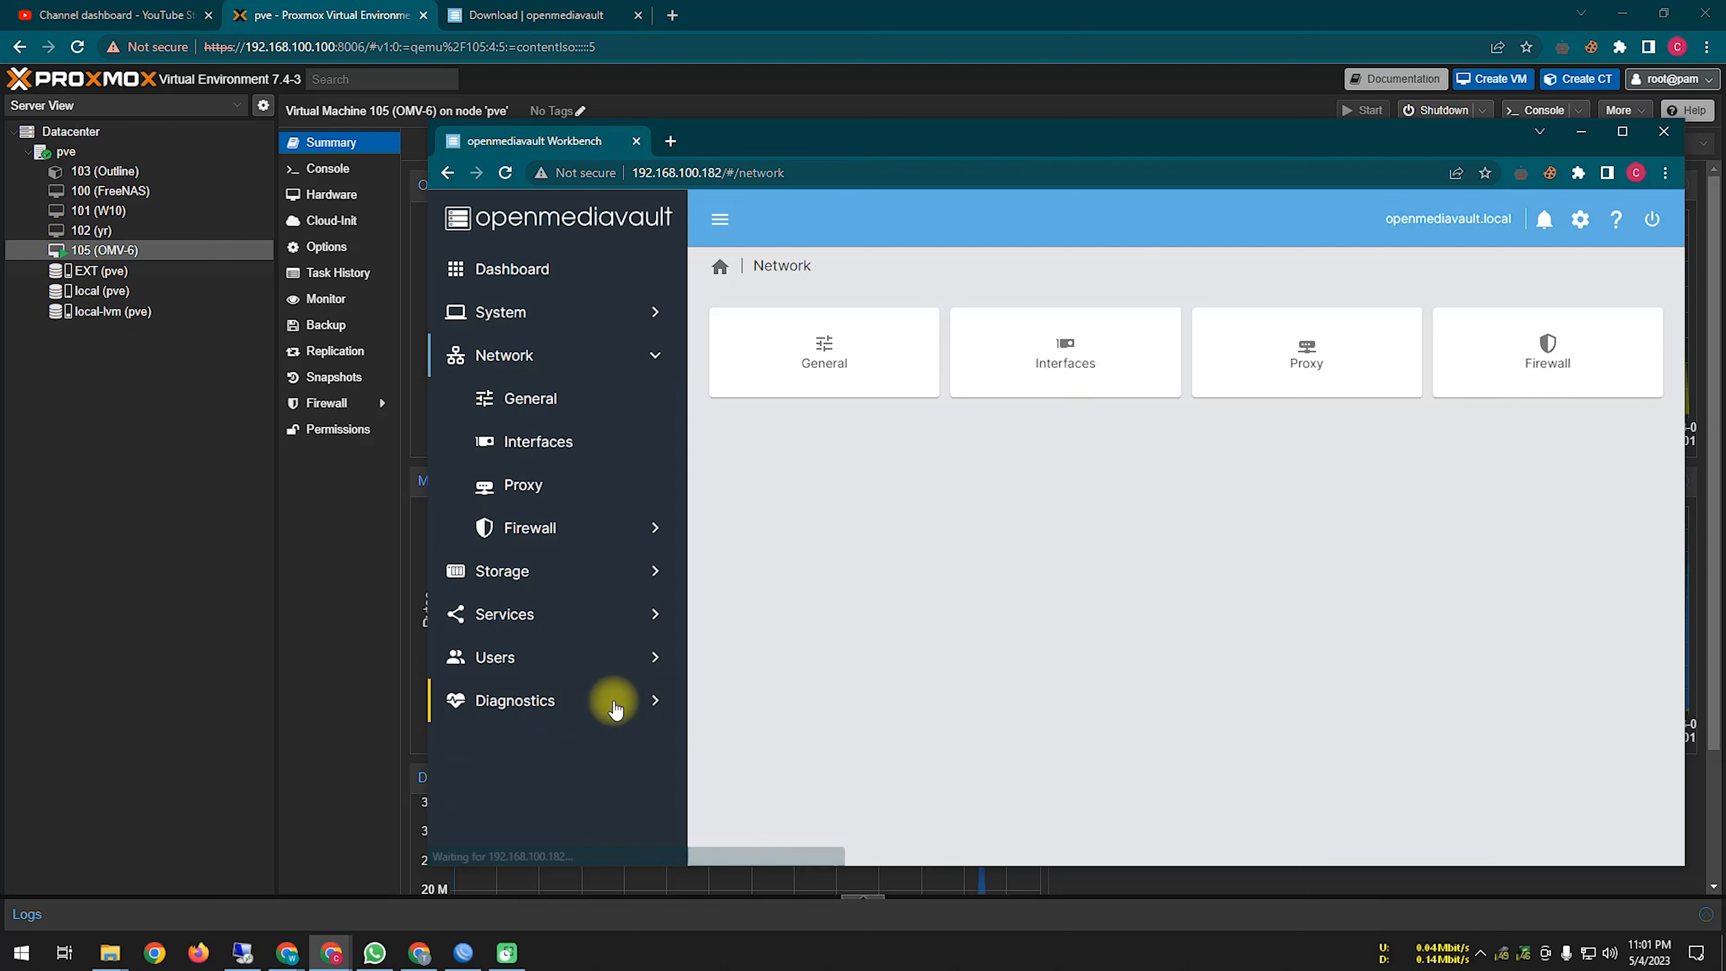
{"action": "left_click", "coordinate": [495, 487]}
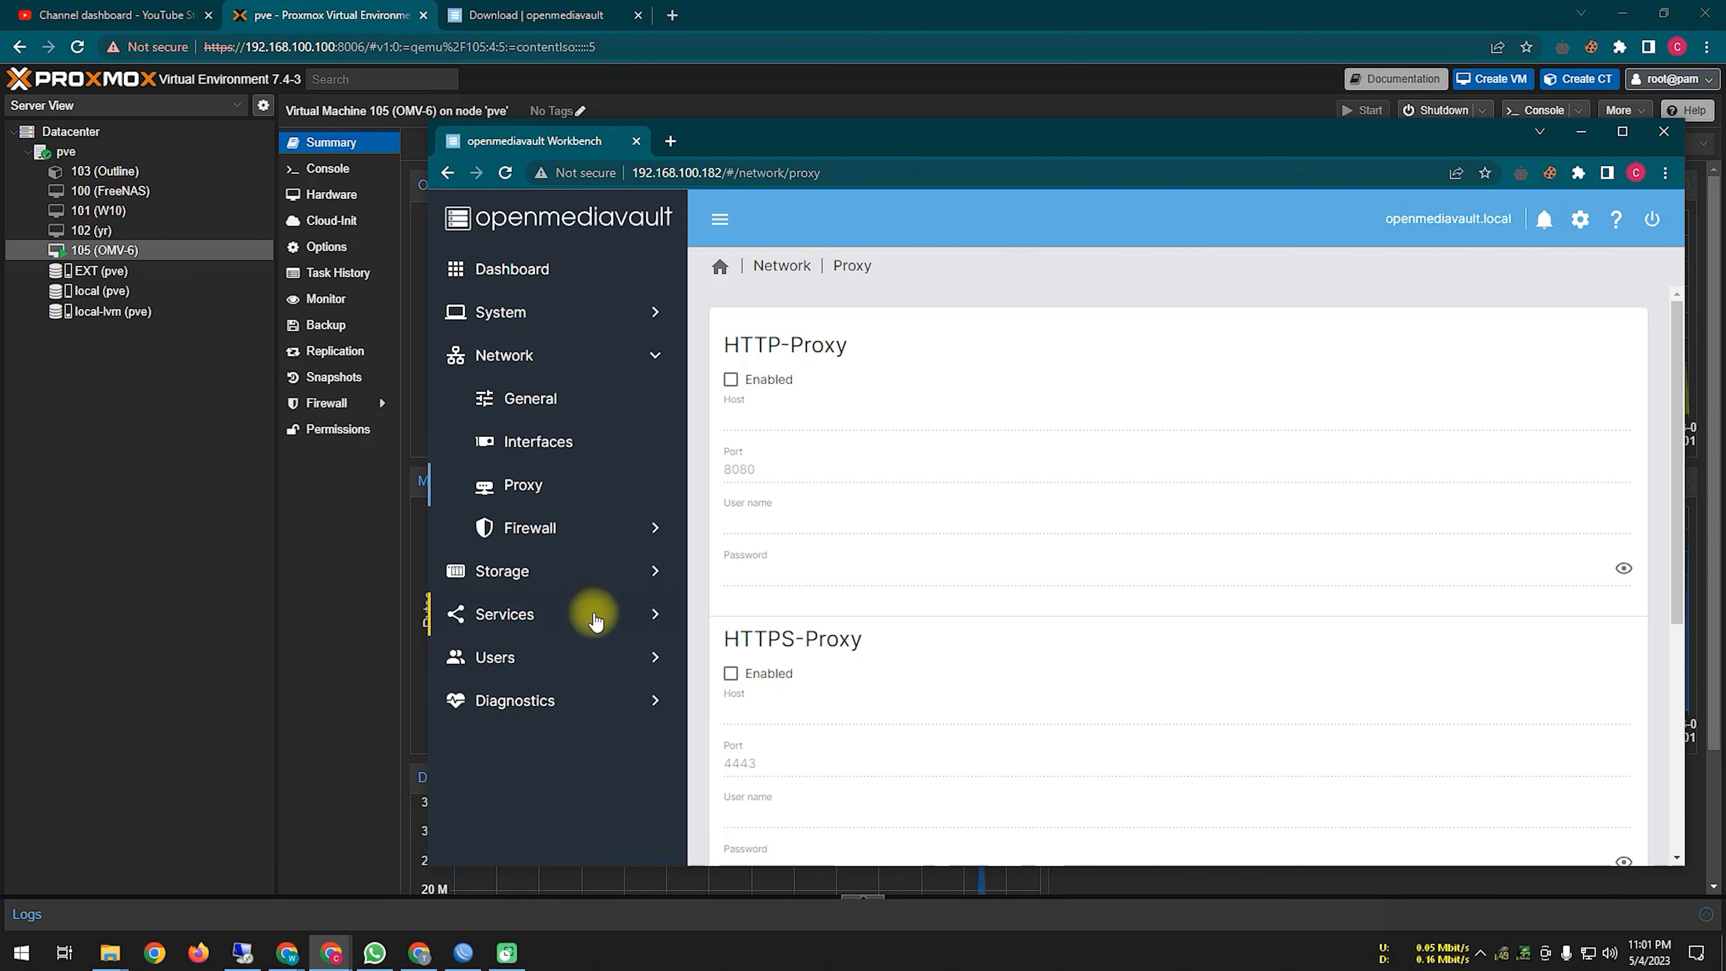
{"action": "left_click", "coordinate": [539, 439]}
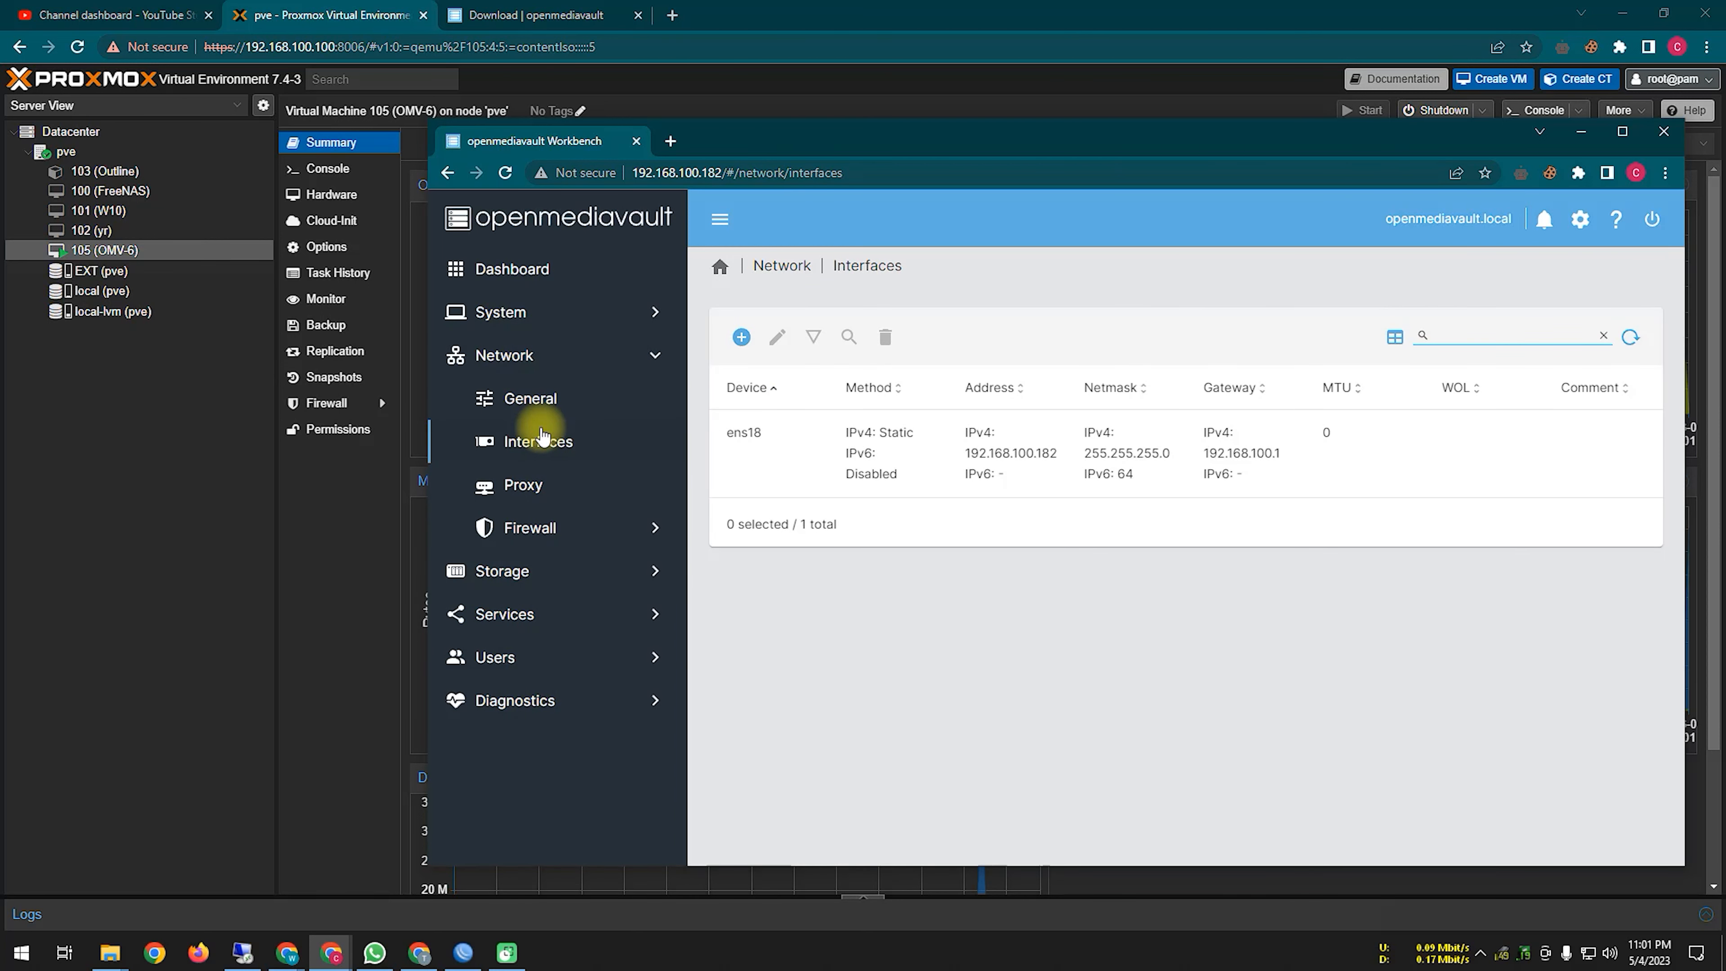
Step: Start a new Ethernet interface from the Interfaces list with its IPv4 method set to Static
{"action": "left_click", "coordinate": [1000, 438]}
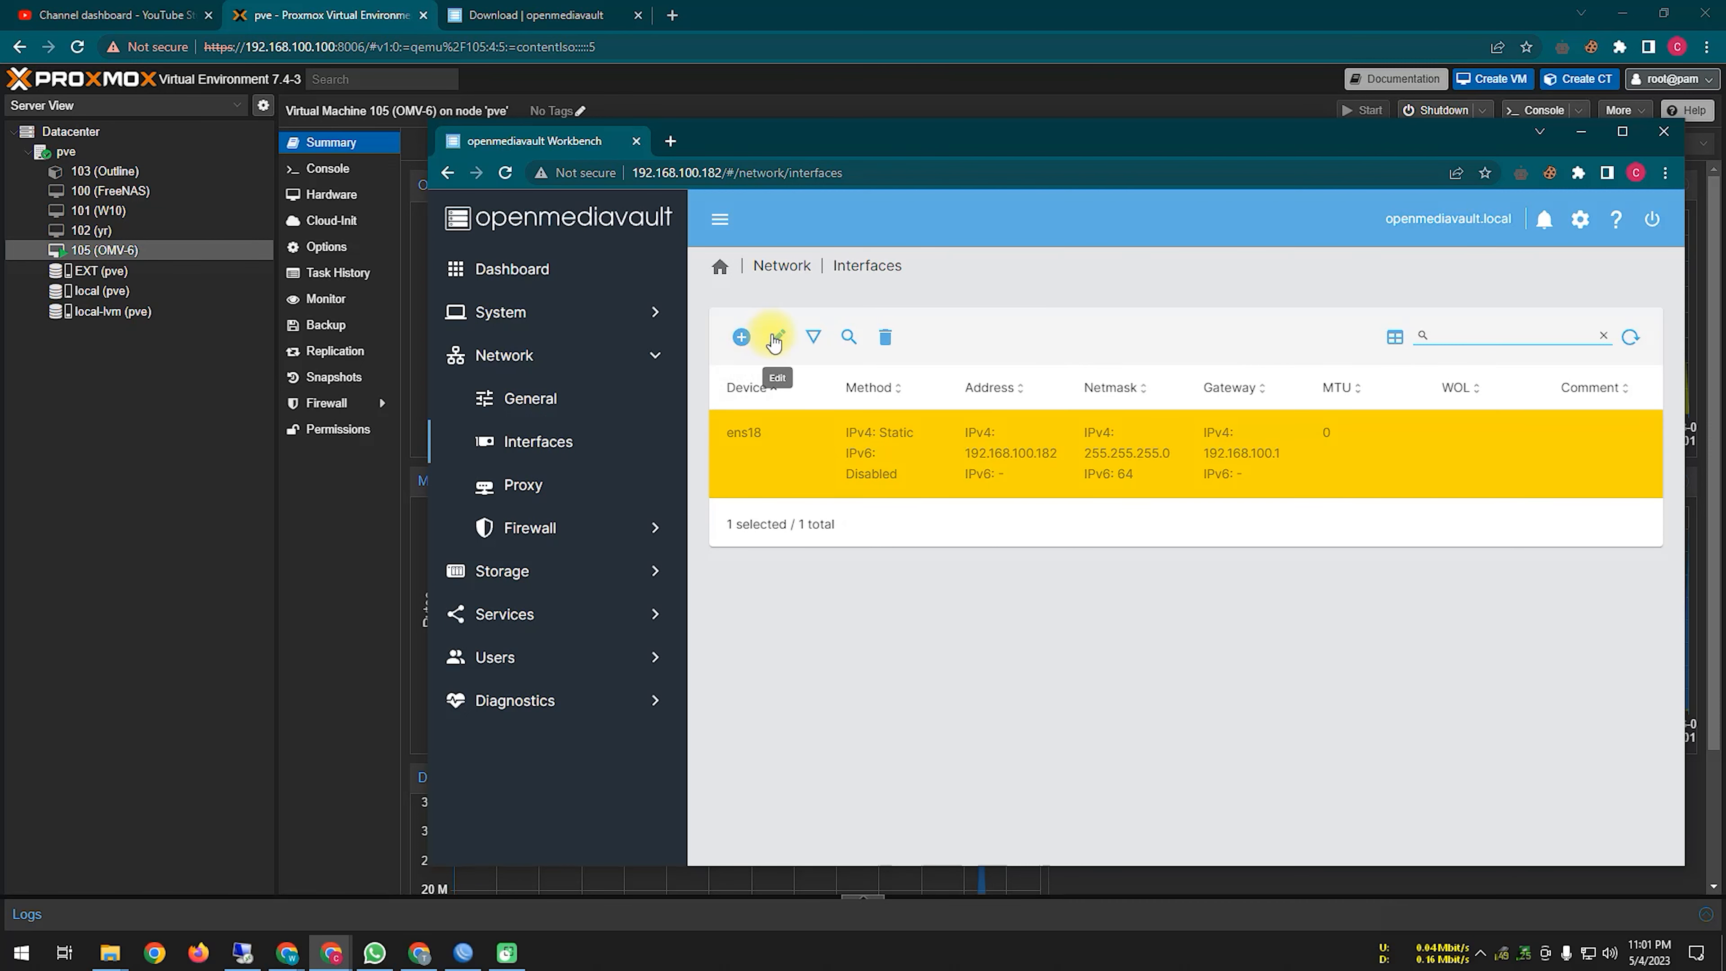
{"action": "left_click", "coordinate": [741, 337]}
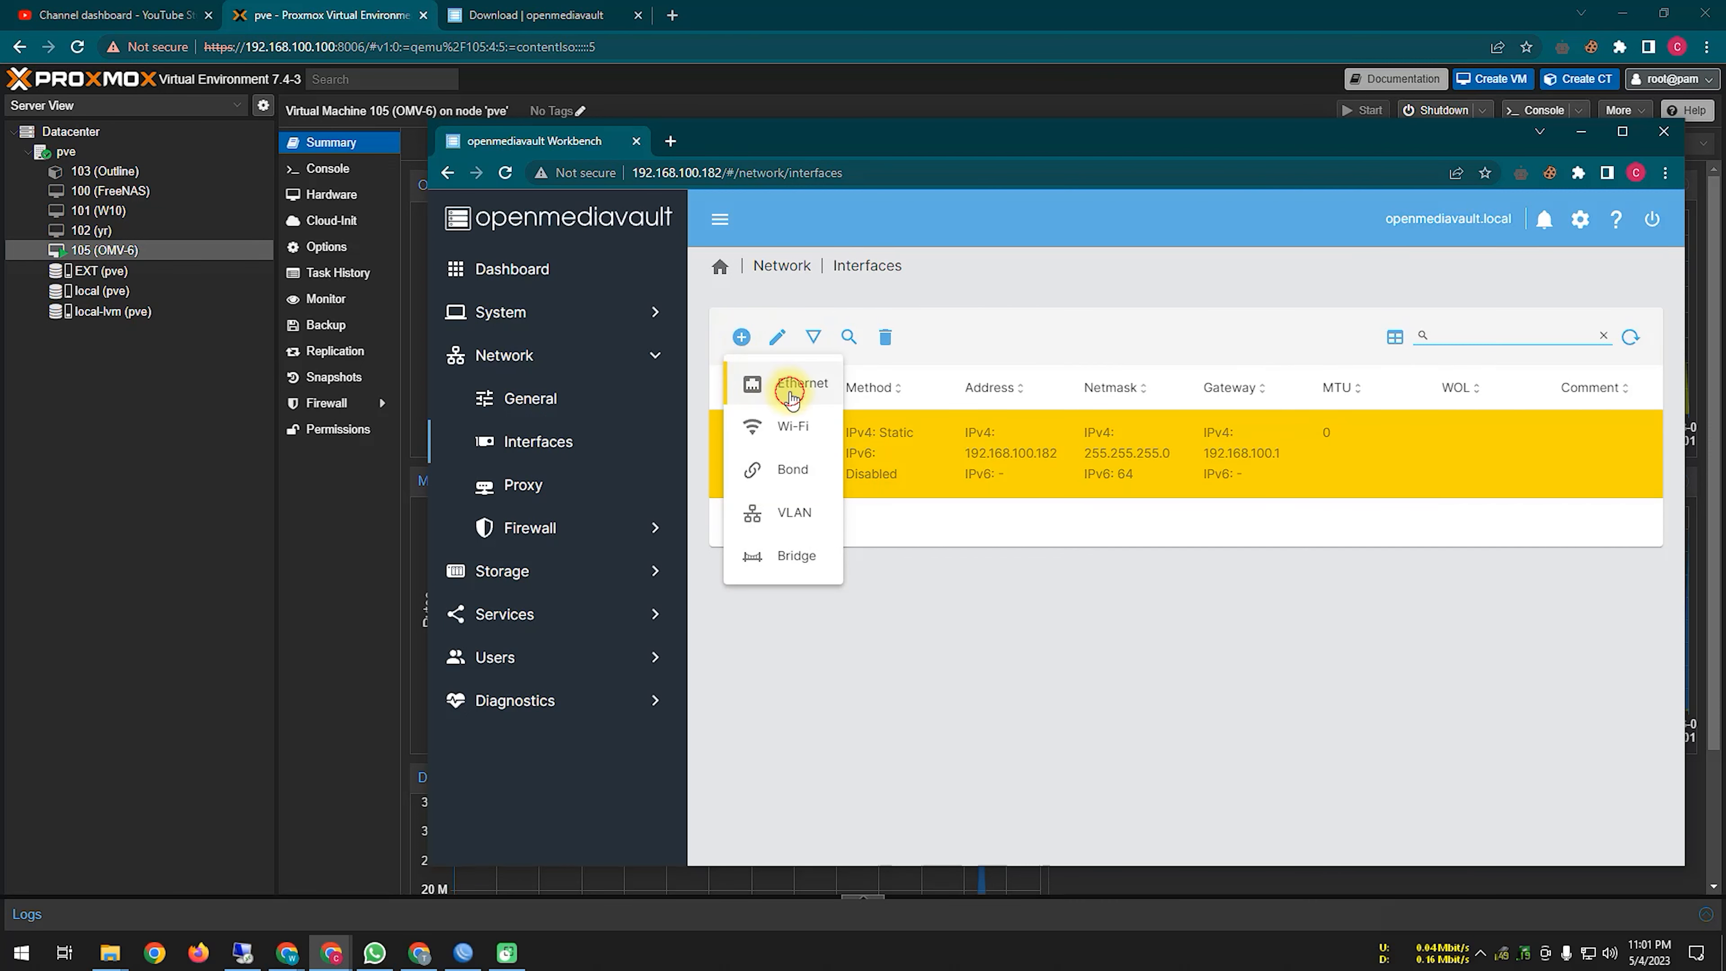
{"action": "left_click", "coordinate": [790, 395]}
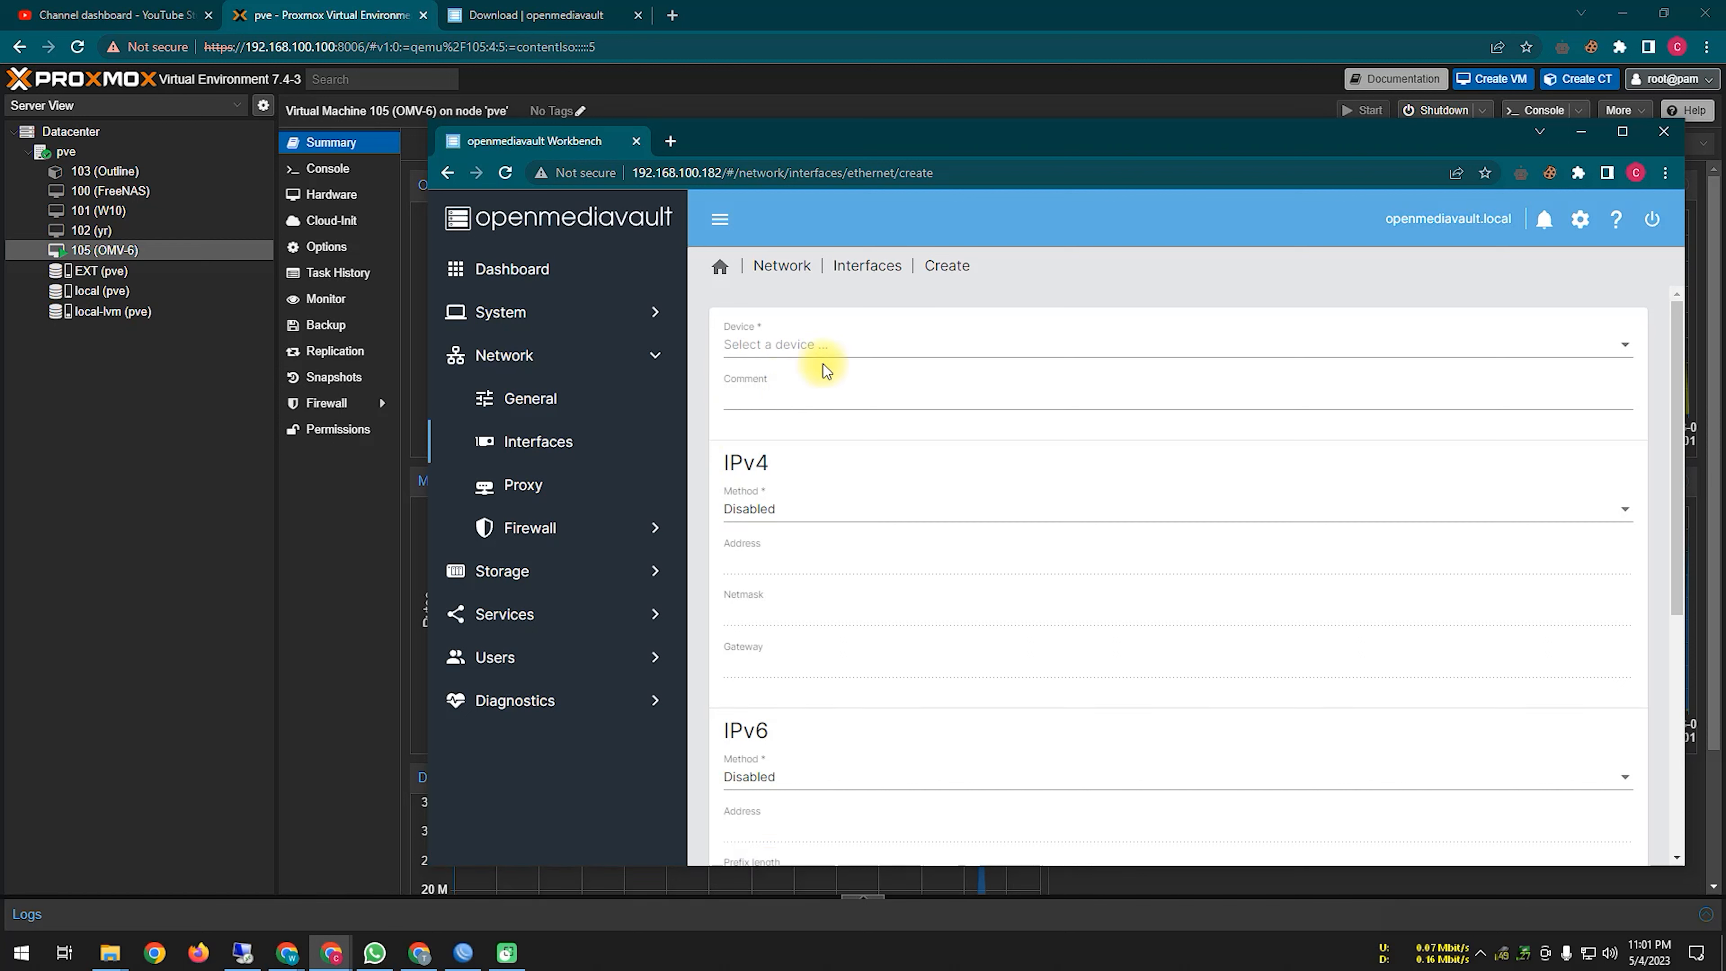
{"action": "left_click", "coordinate": [803, 508]}
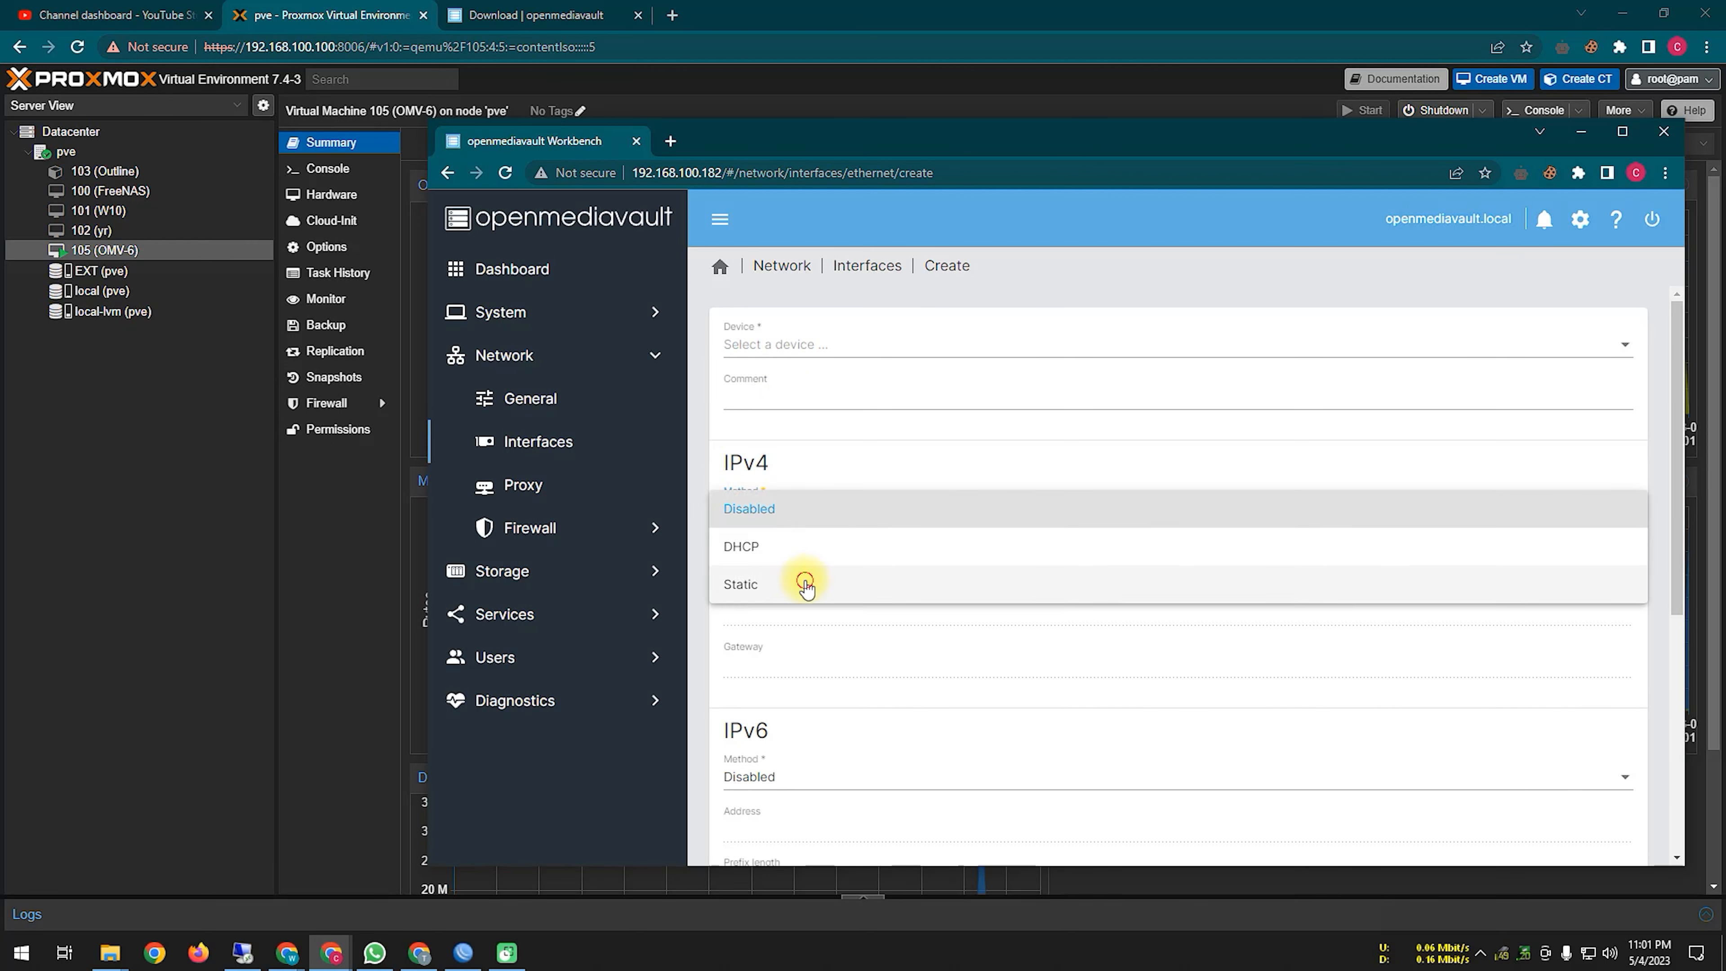
{"action": "left_click", "coordinate": [805, 585]}
{"action": "left_click", "coordinate": [805, 561]}
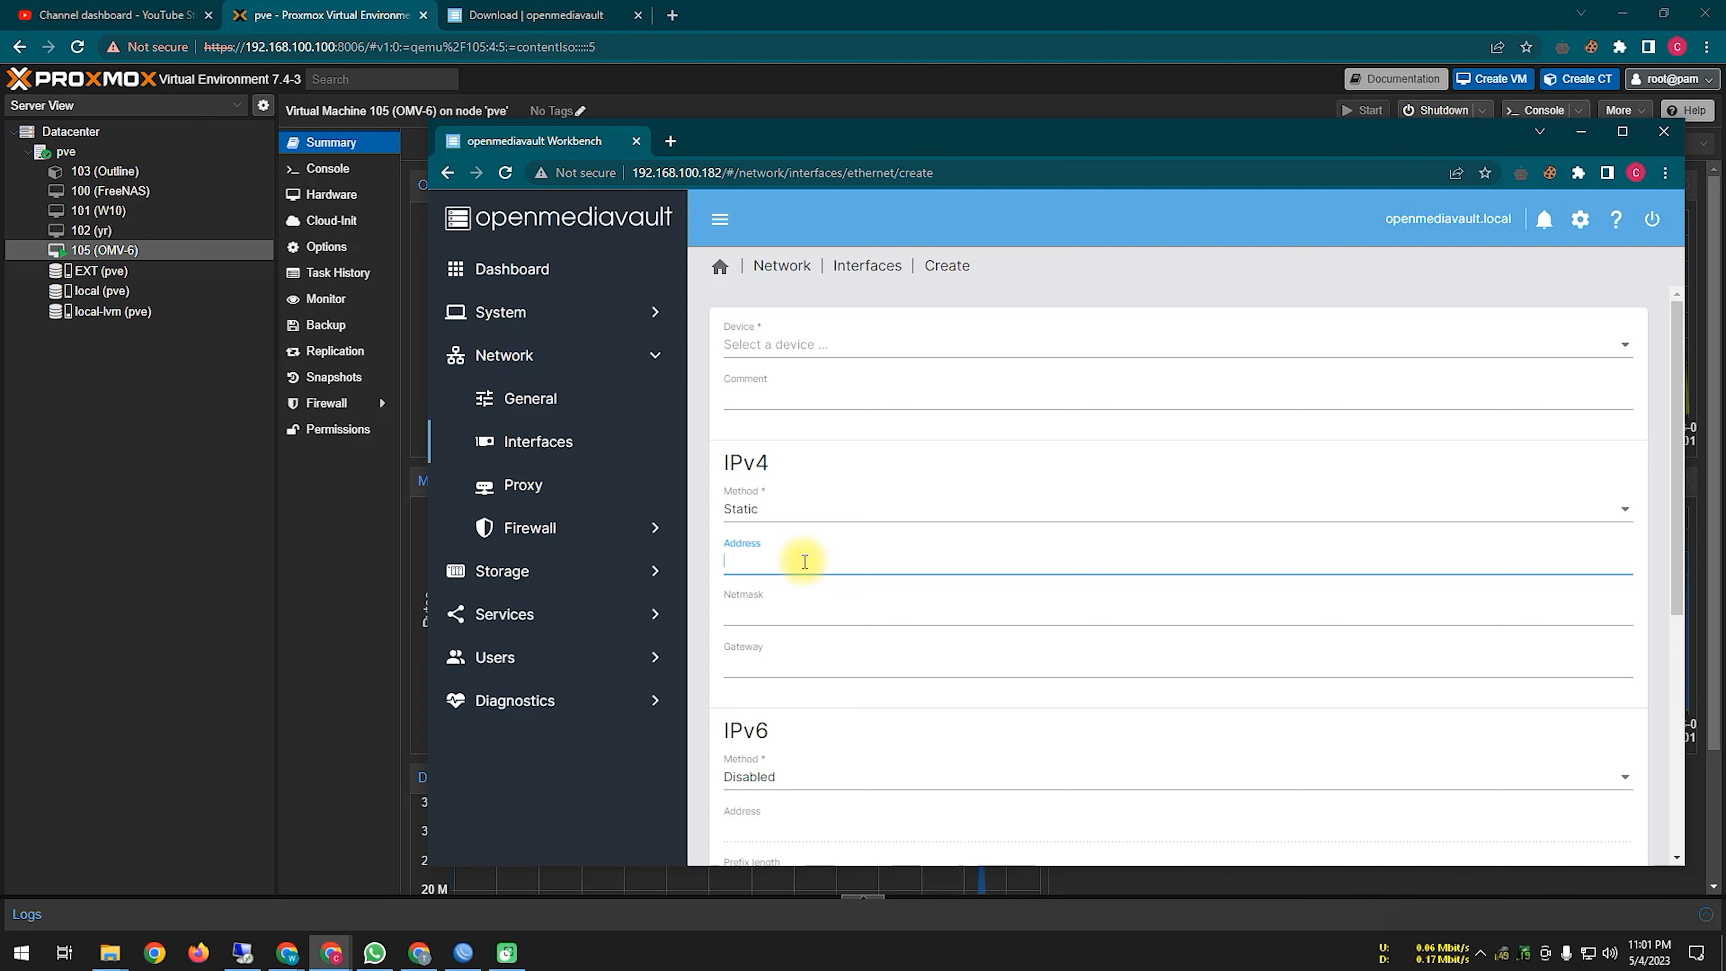